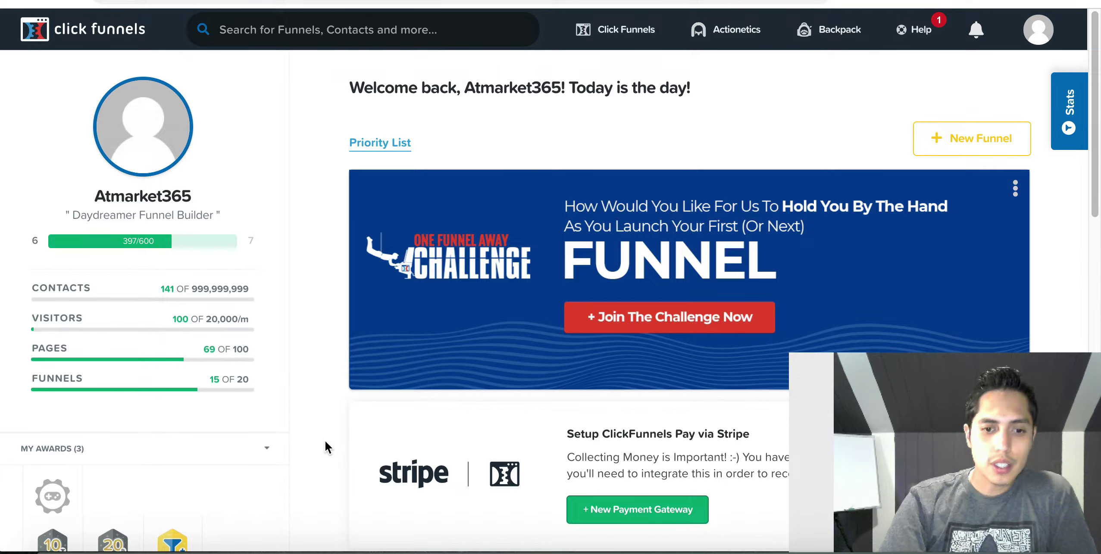
pyautogui.scroll(-3, 336, 440)
pyautogui.scroll(3, 336, 440)
pyautogui.scroll(-4, 336, 440)
pyautogui.scroll(-1, 337, 446)
pyautogui.scroll(5, 336, 446)
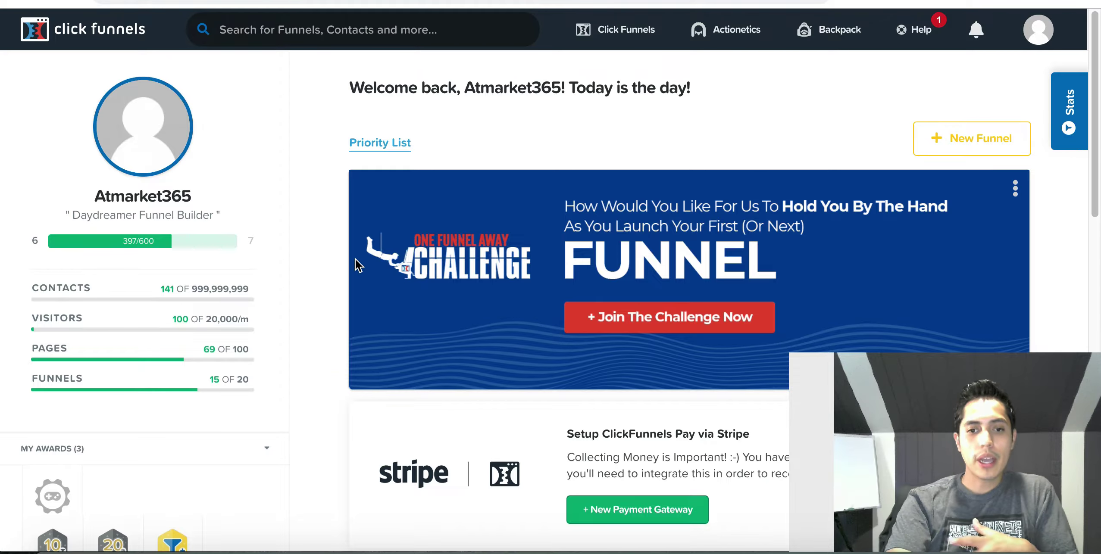
pyautogui.scroll(-7, 408, 349)
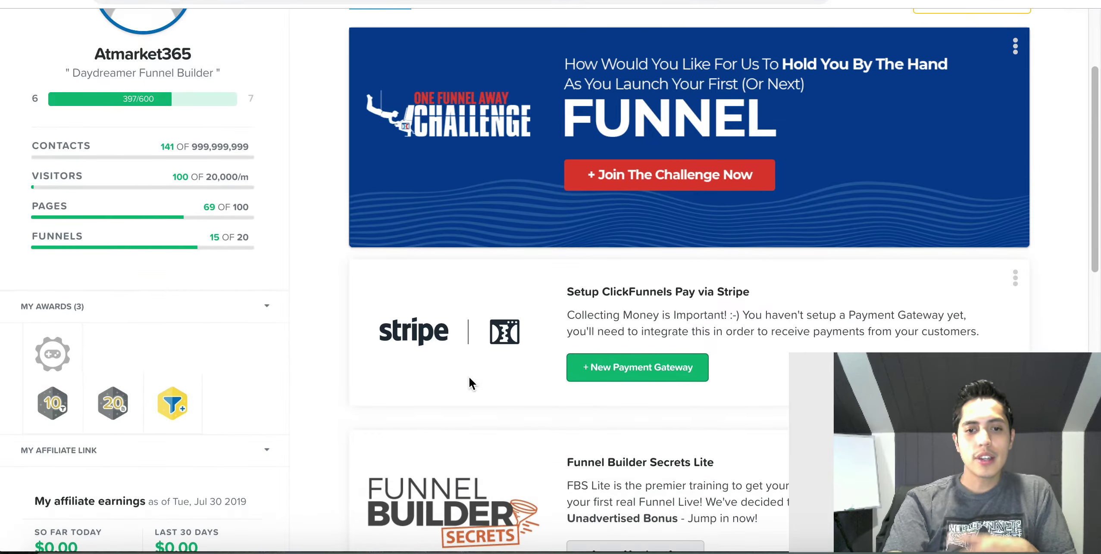
pyautogui.scroll(8, 495, 330)
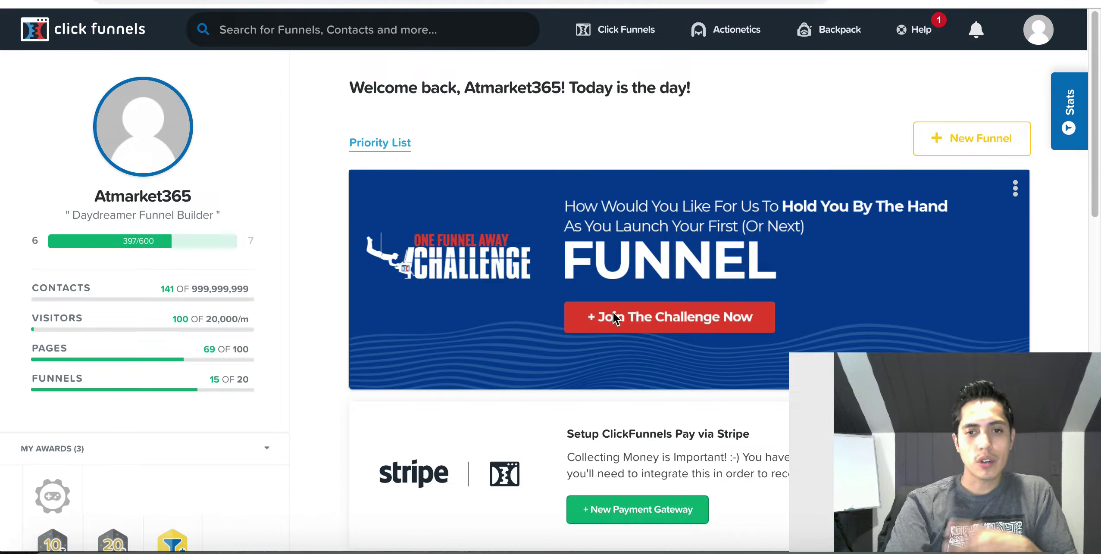
pyautogui.scroll(-15, 588, 298)
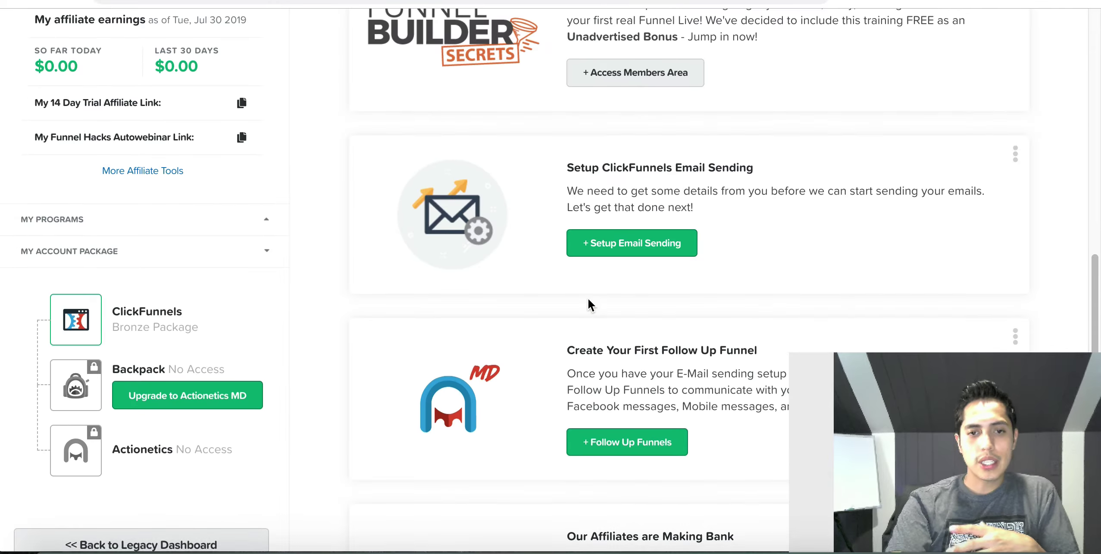
pyautogui.scroll(-2, 587, 298)
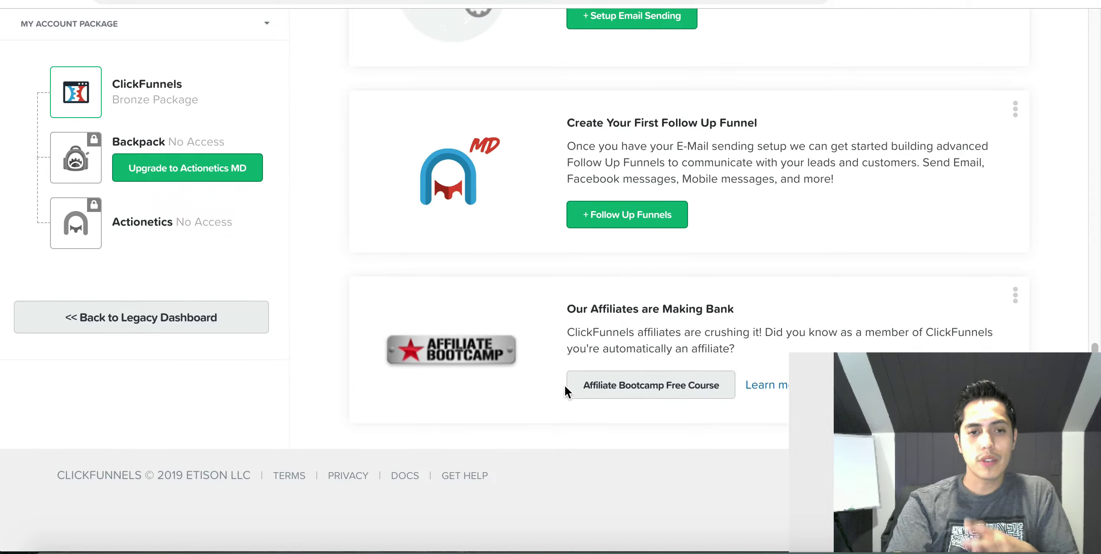
pyautogui.scroll(17, 564, 386)
pyautogui.scroll(-3, 546, 327)
pyautogui.scroll(5, 546, 327)
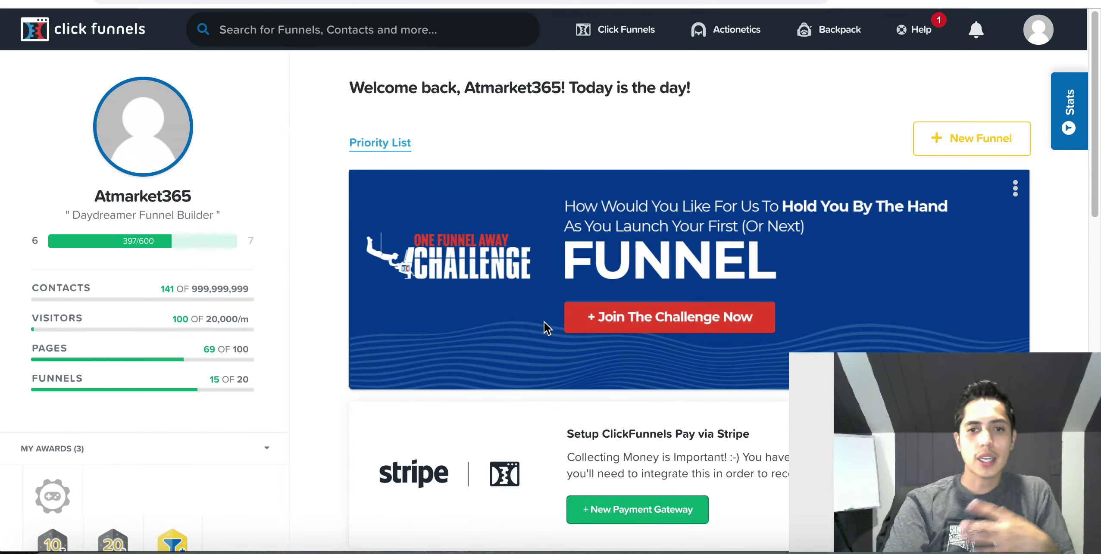
pyautogui.scroll(-2, 544, 326)
pyautogui.scroll(2, 544, 327)
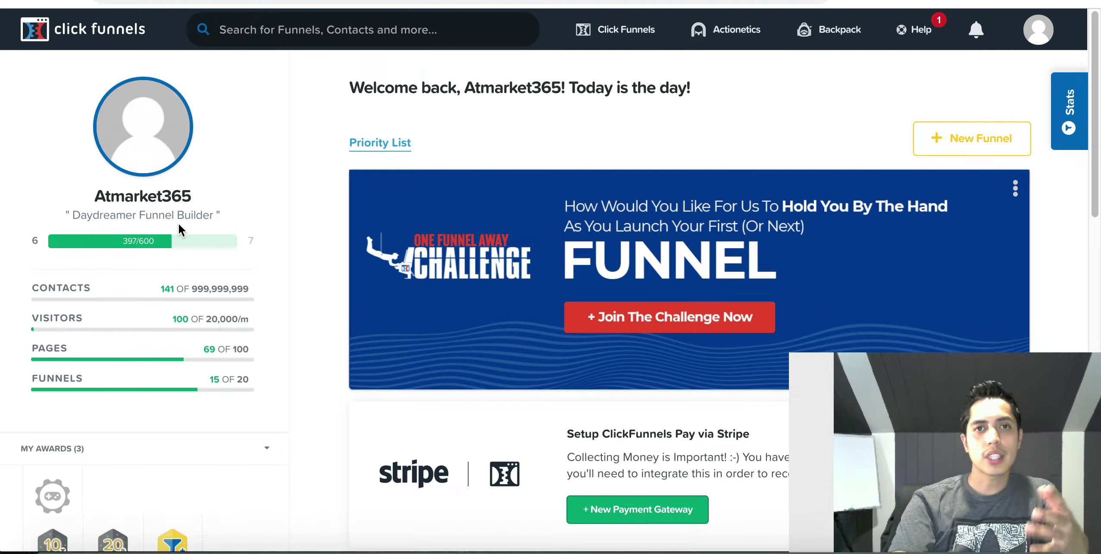
pyautogui.scroll(-3, 117, 220)
pyautogui.scroll(-3, 86, 216)
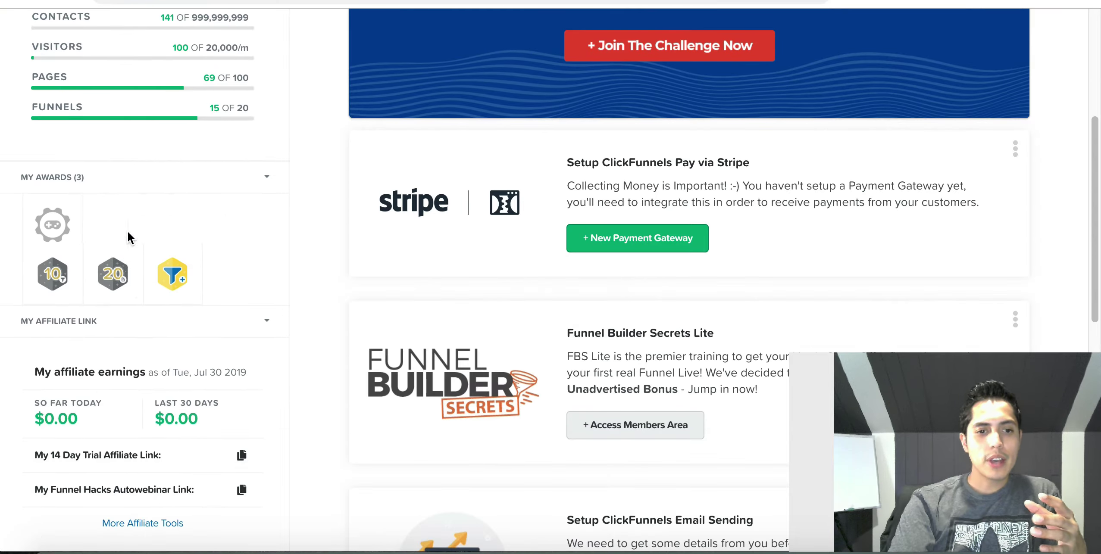
pyautogui.scroll(-3, 117, 249)
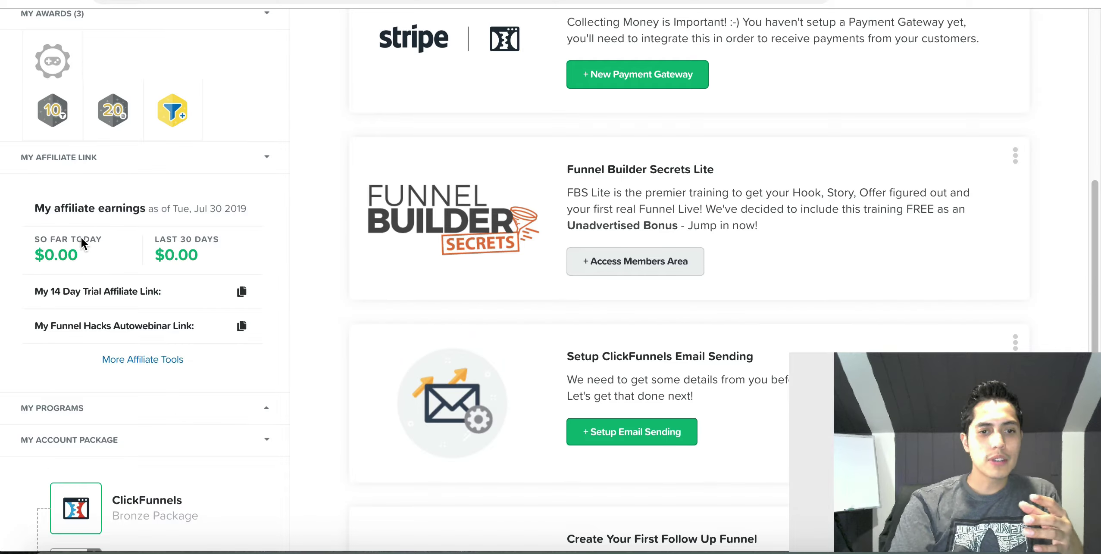
pyautogui.scroll(-2, 252, 319)
pyautogui.scroll(-4, 253, 319)
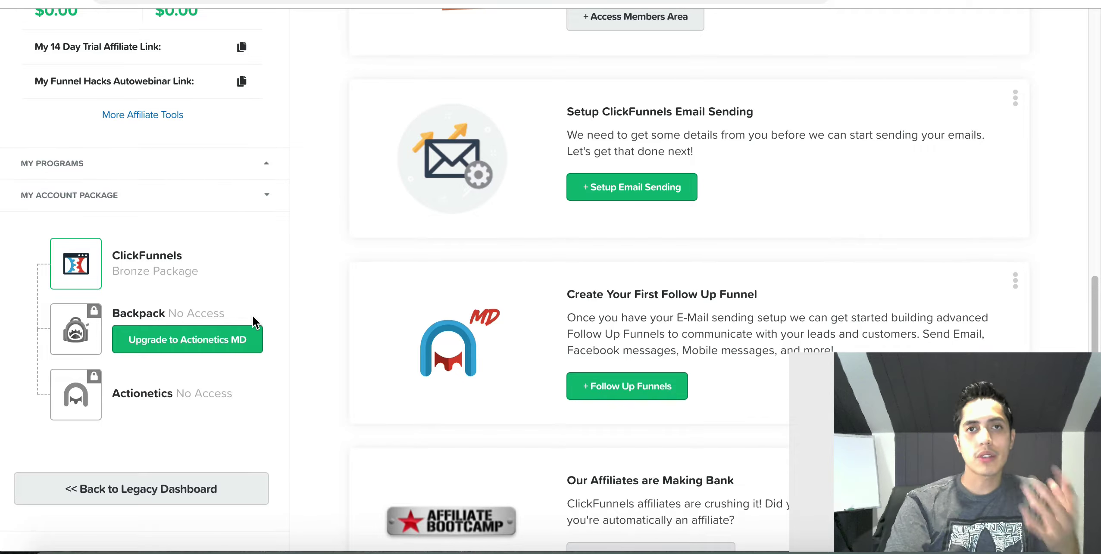
pyautogui.scroll(-1, 254, 317)
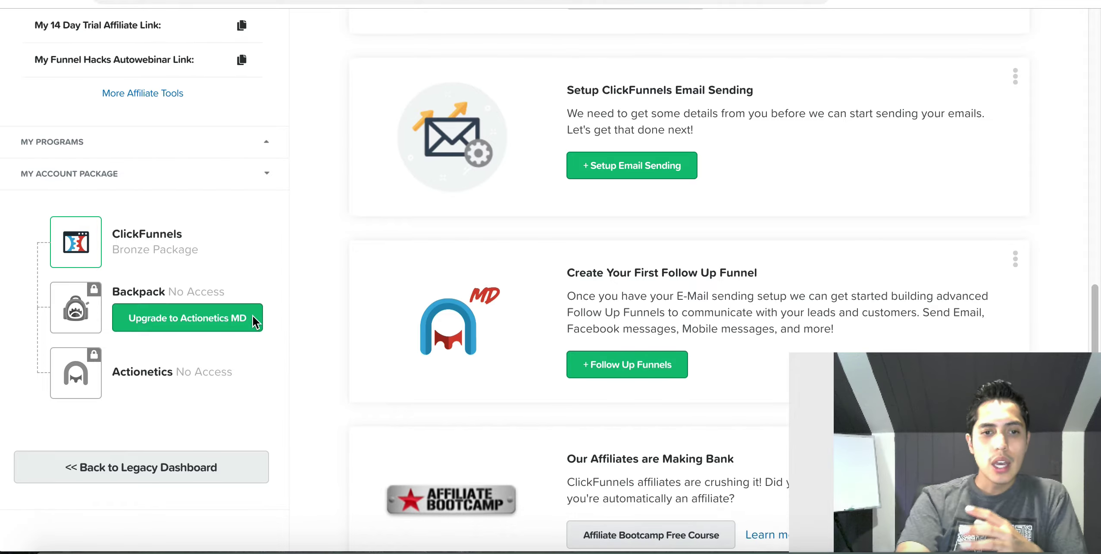
pyautogui.scroll(-3, 252, 315)
pyautogui.scroll(12, 252, 314)
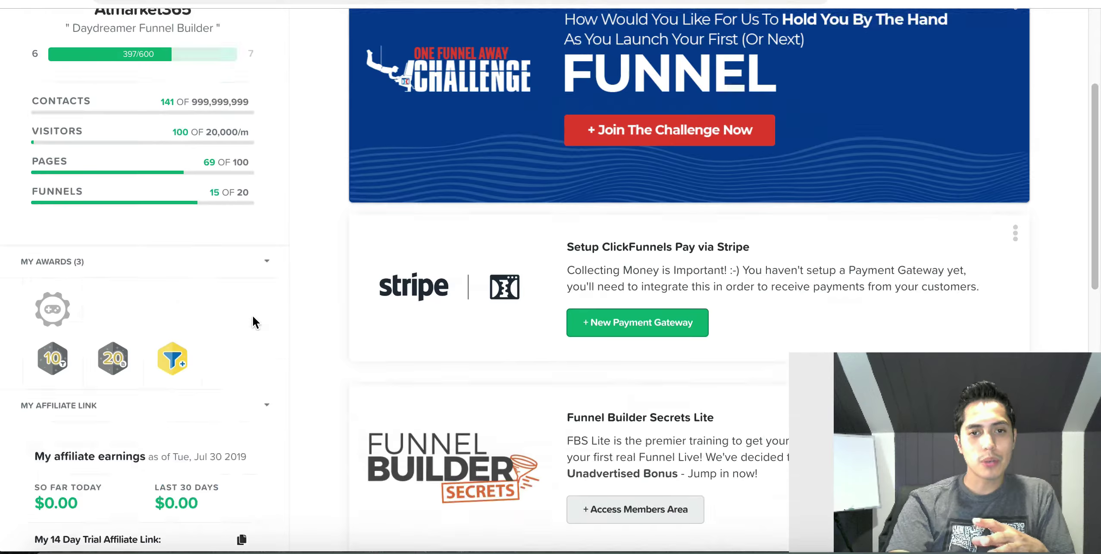
pyautogui.scroll(5, 252, 315)
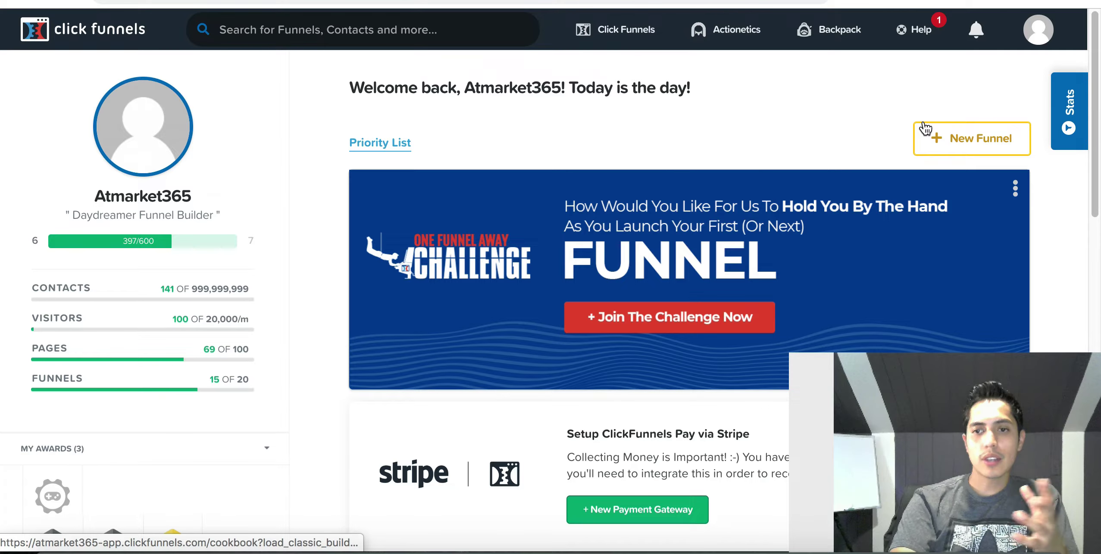
# Open Account Settings from the avatar menu and scroll through the settings page.
pyautogui.moveTo(1057, 41)
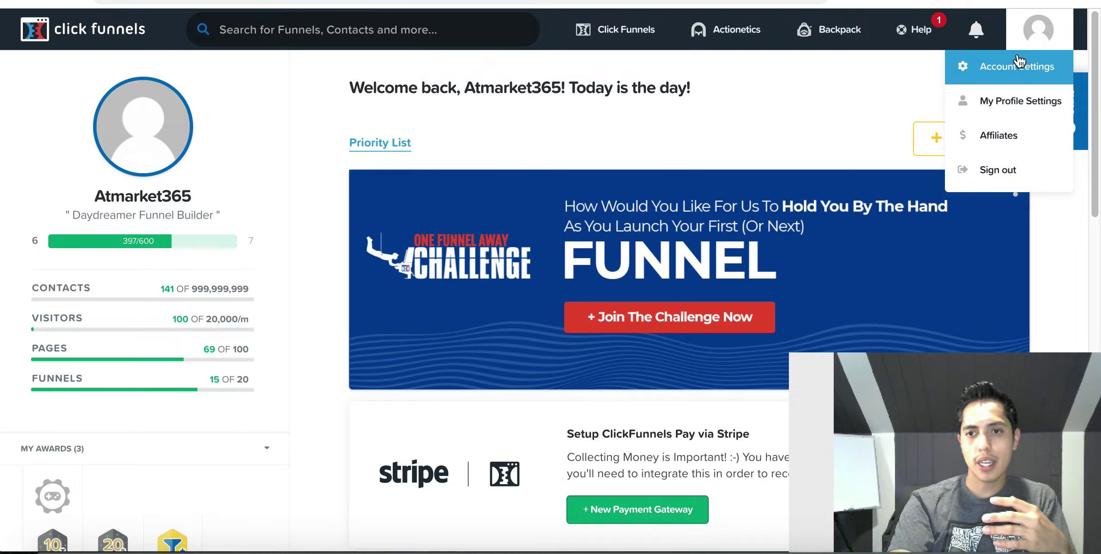
pyautogui.click(1000, 74)
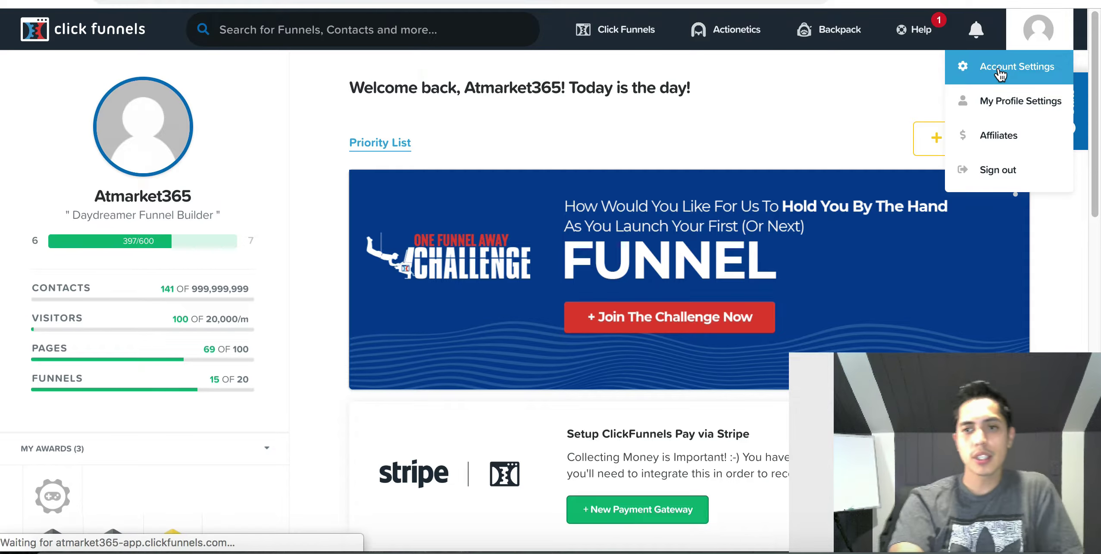
pyautogui.scroll(-3, 436, 327)
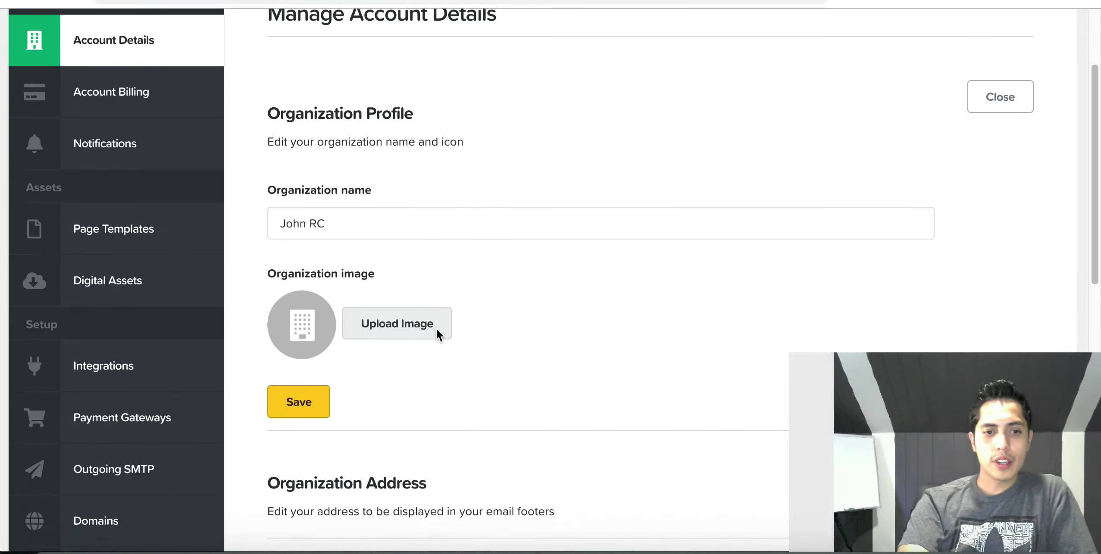
pyautogui.scroll(3, 436, 332)
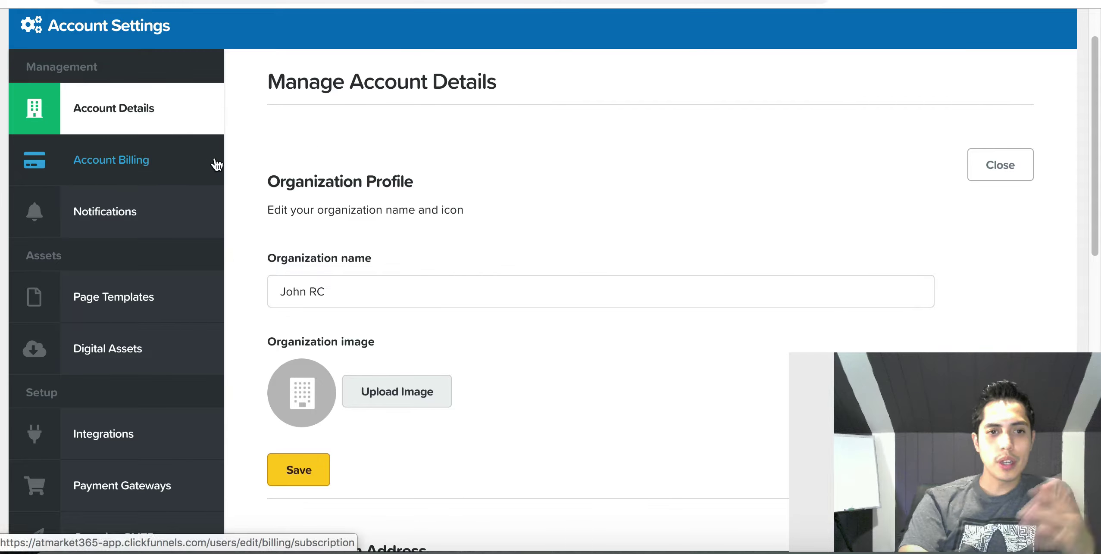
pyautogui.scroll(-2, 332, 276)
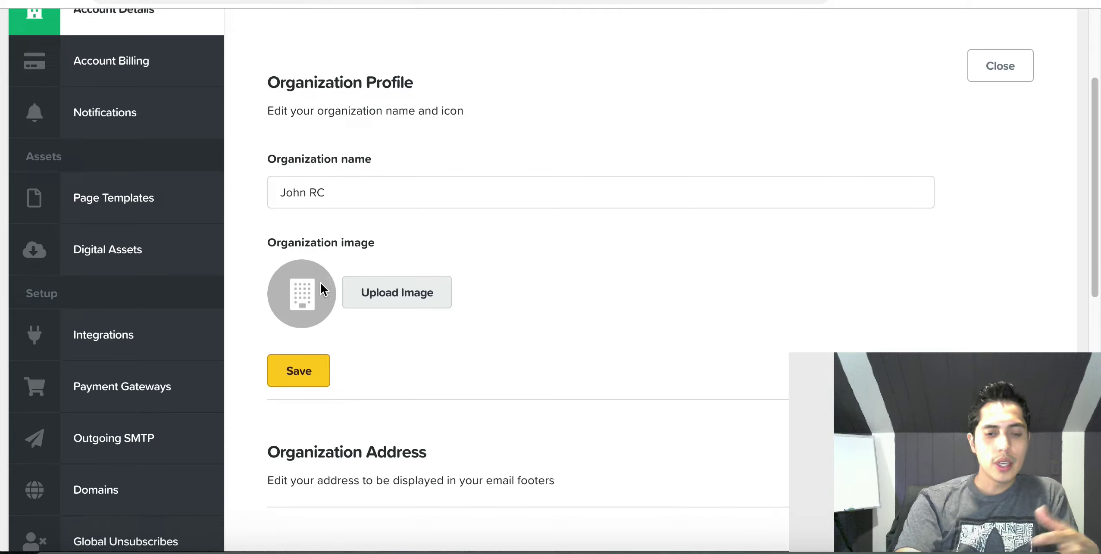
pyautogui.scroll(-2, 146, 380)
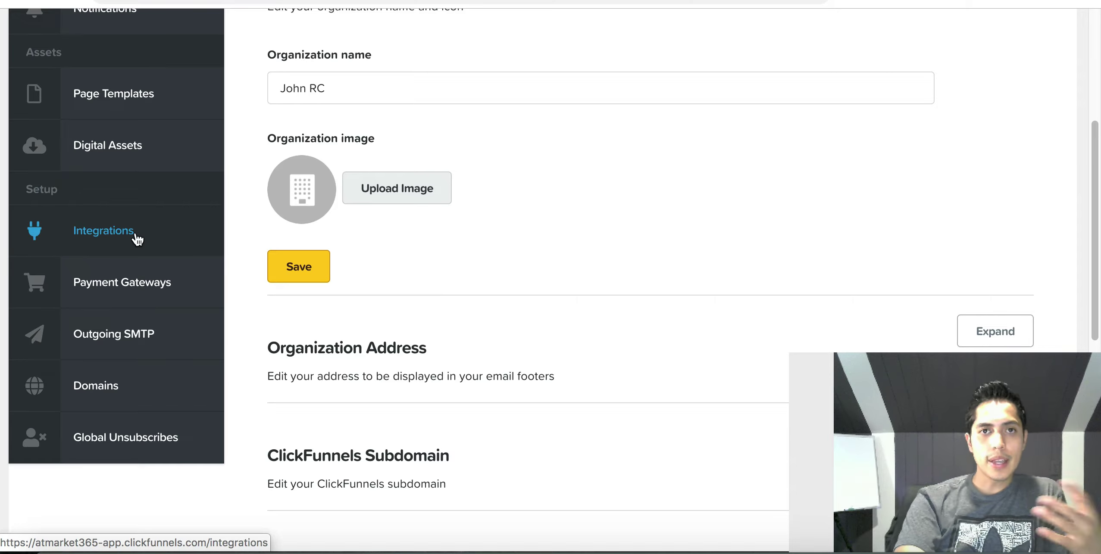
# Review the connected integrations (HTML Form, Actionetics, Aweber), then move on to the domains page.
pyautogui.click(109, 240)
pyautogui.scroll(-2, 319, 293)
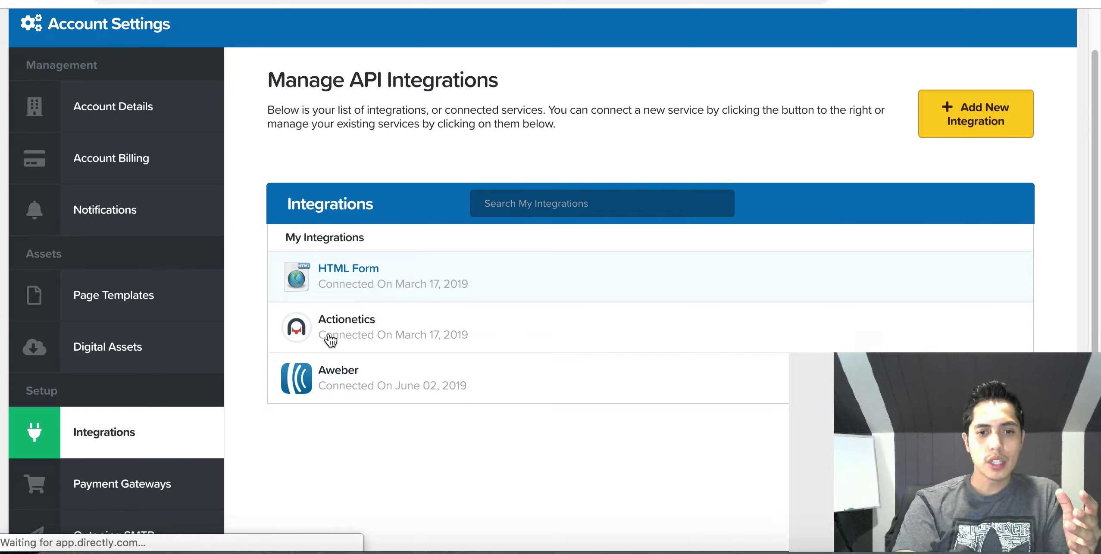
pyautogui.scroll(-3, 307, 394)
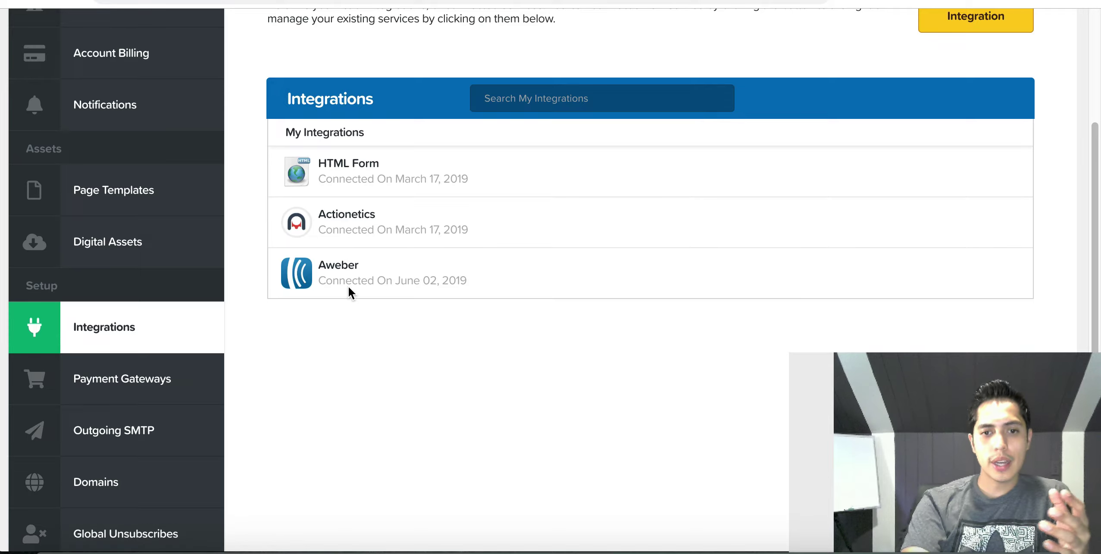
pyautogui.scroll(-3, 304, 416)
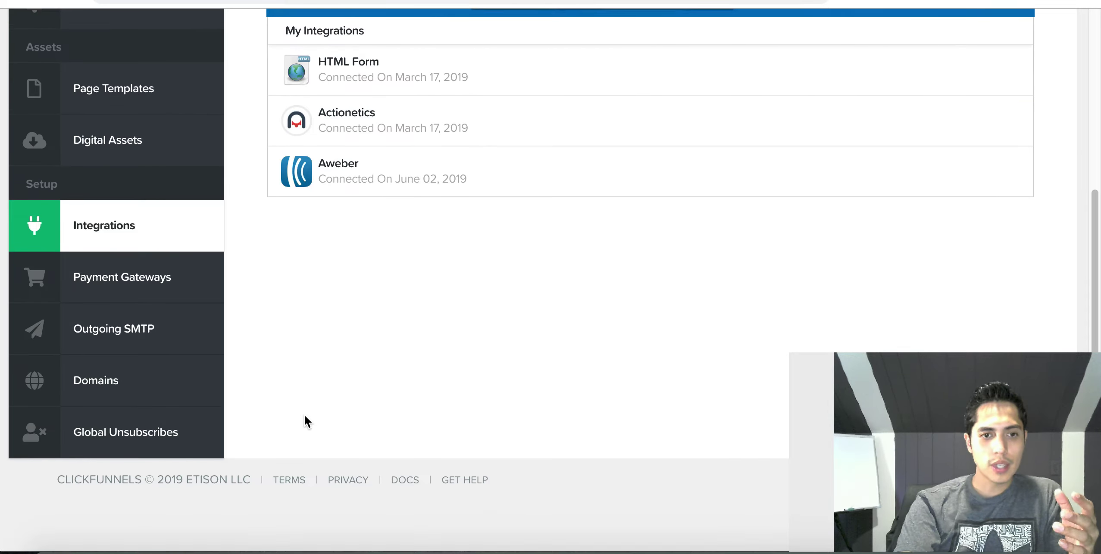
pyautogui.click(98, 384)
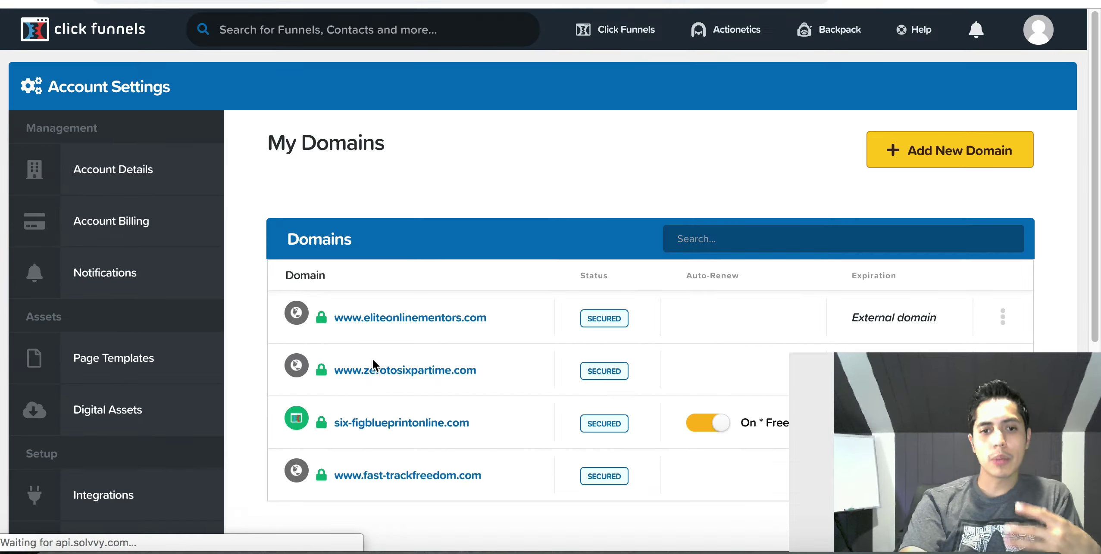
# Look over the four secured domains listed on the My Domains page.
pyautogui.scroll(-1, 359, 384)
pyautogui.scroll(-4, 360, 384)
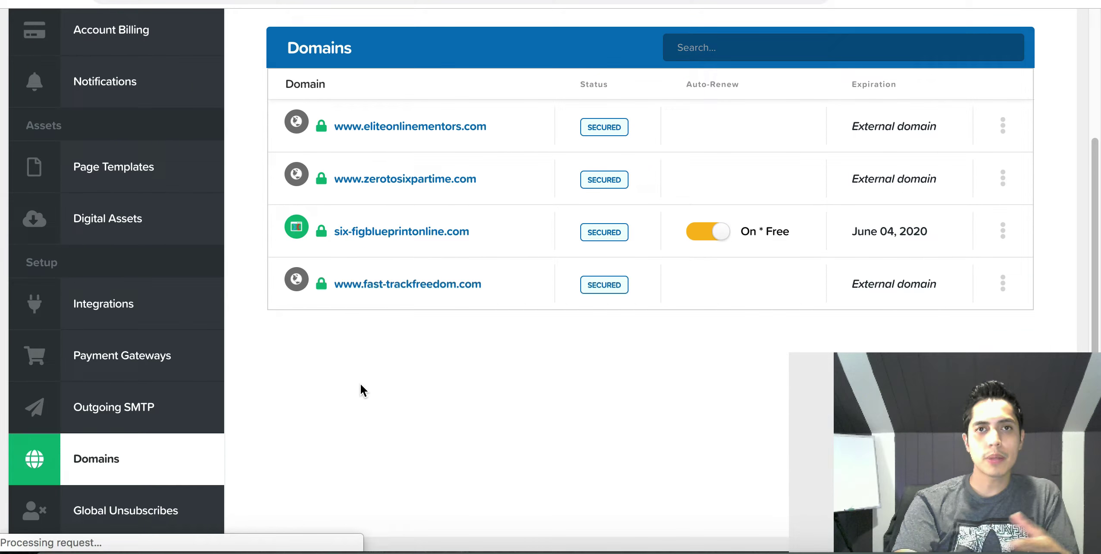
pyautogui.scroll(3, 360, 384)
pyautogui.scroll(-2, 127, 411)
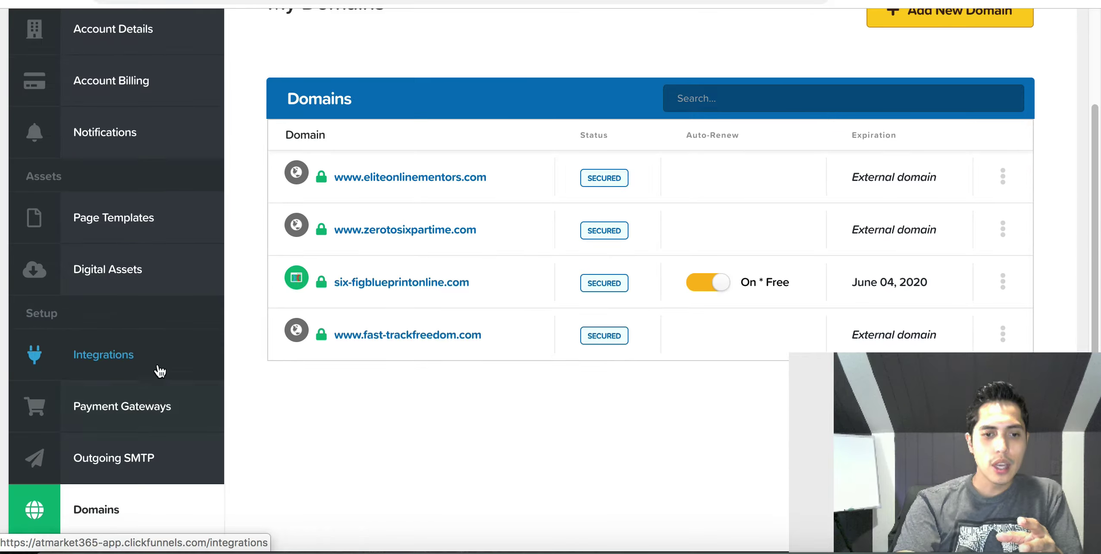
# Browse the saved custom page templates, check Account Details, then return to the dashboard.
pyautogui.click(155, 233)
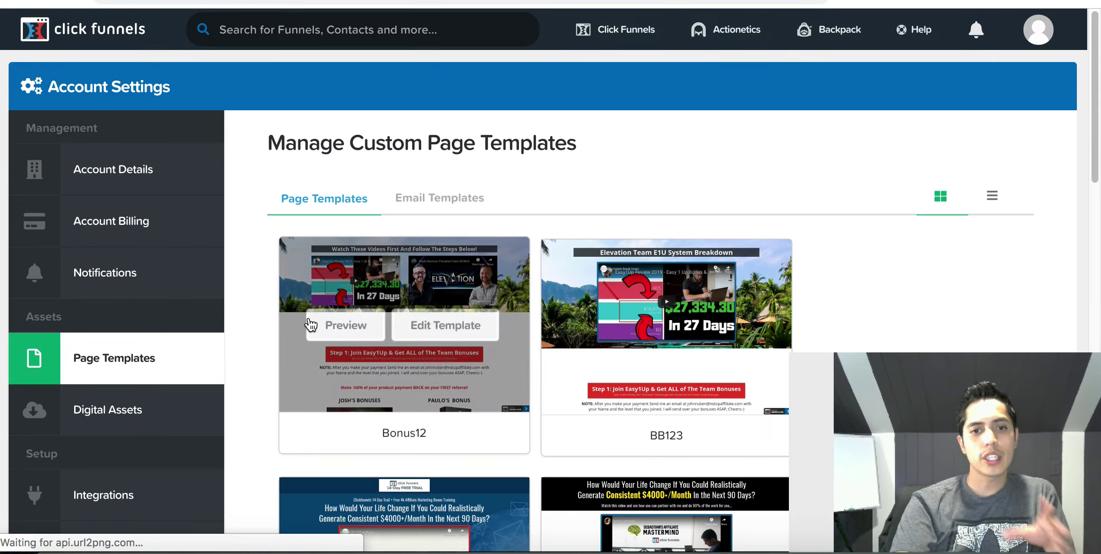
pyautogui.scroll(-20, 309, 325)
pyautogui.scroll(8, 341, 256)
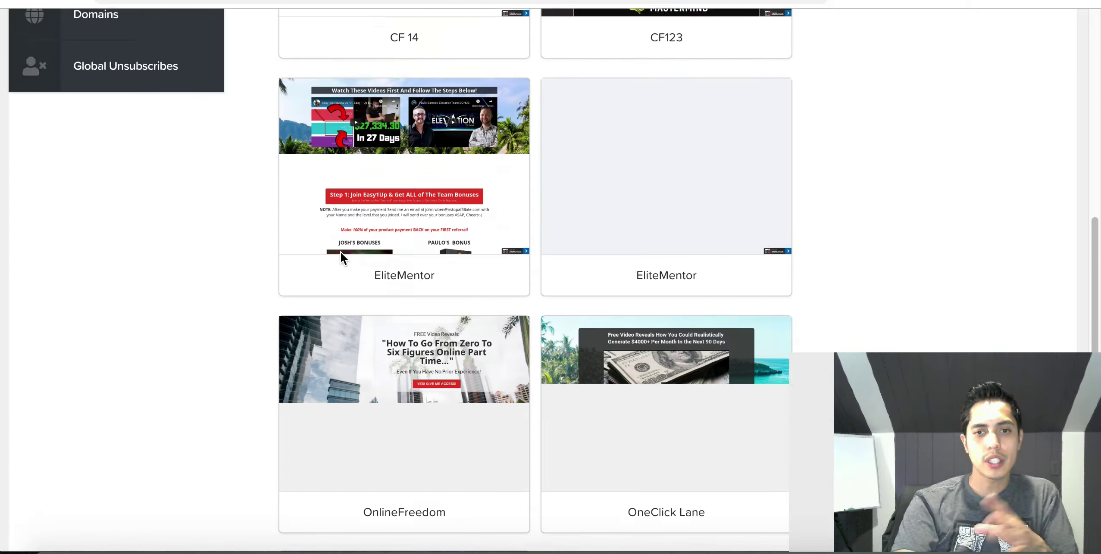
pyautogui.scroll(10, 340, 256)
pyautogui.click(124, 184)
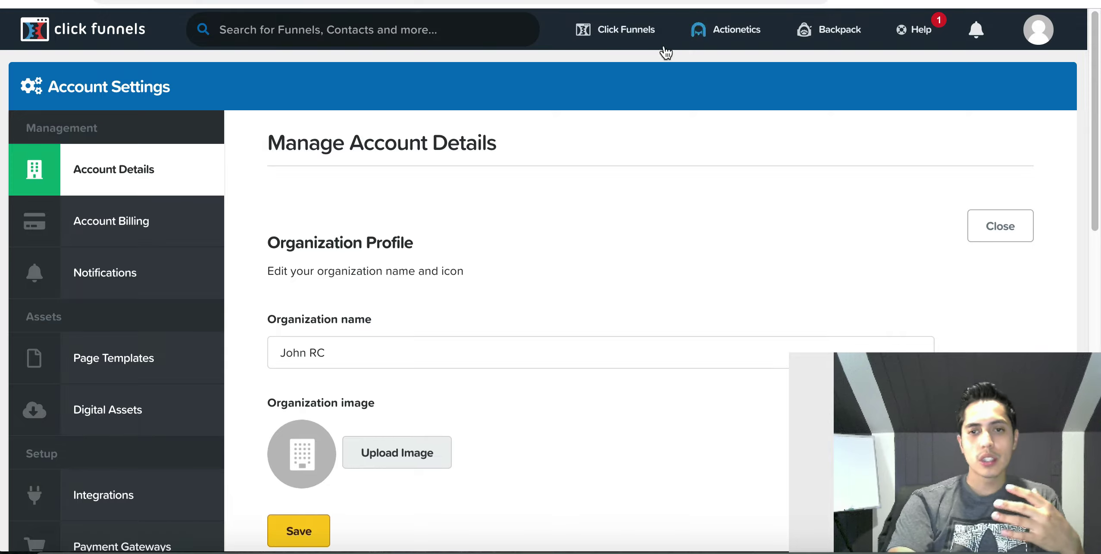
pyautogui.click(35, 29)
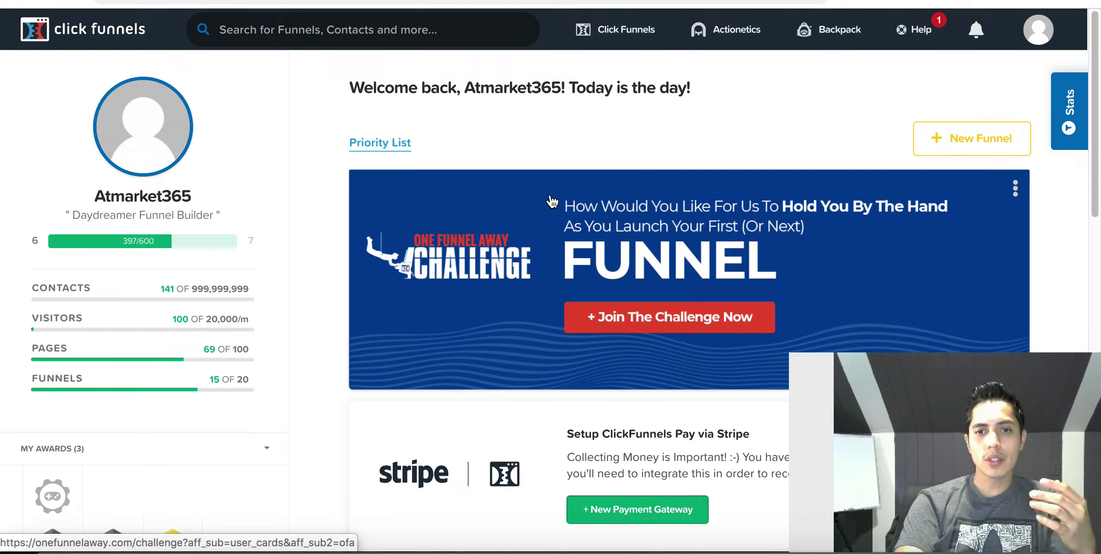
# Load the All Funnels page from the Click Funnels dropdown and scan the funnel list.
pyautogui.moveTo(605, 19)
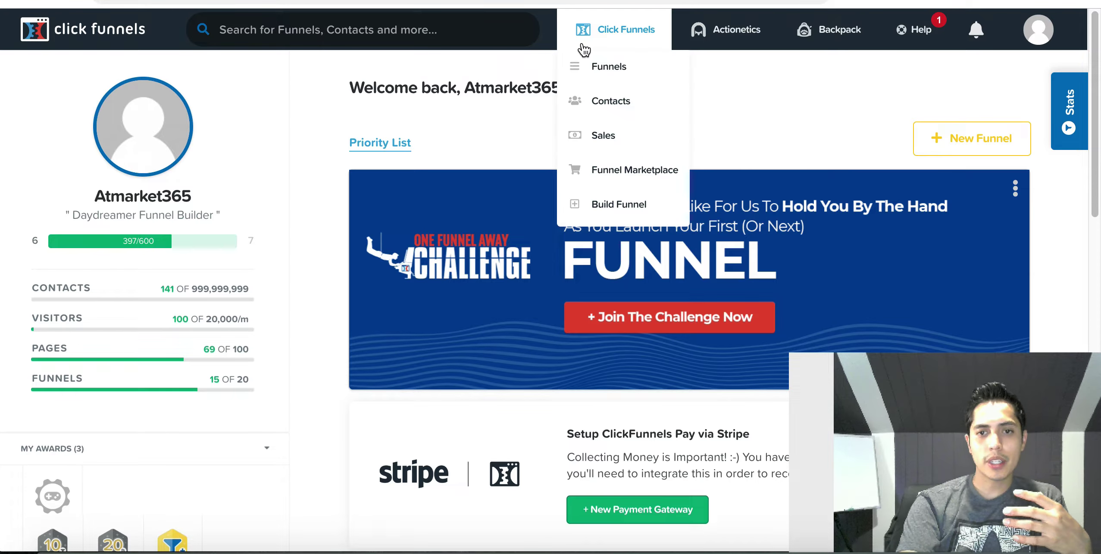
pyautogui.click(609, 68)
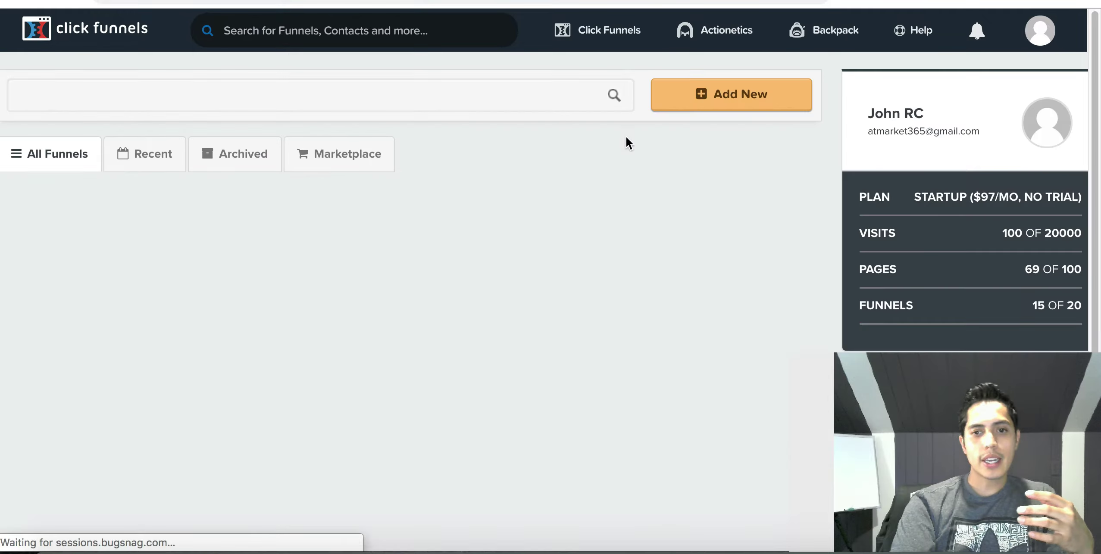
pyautogui.scroll(-10, 380, 420)
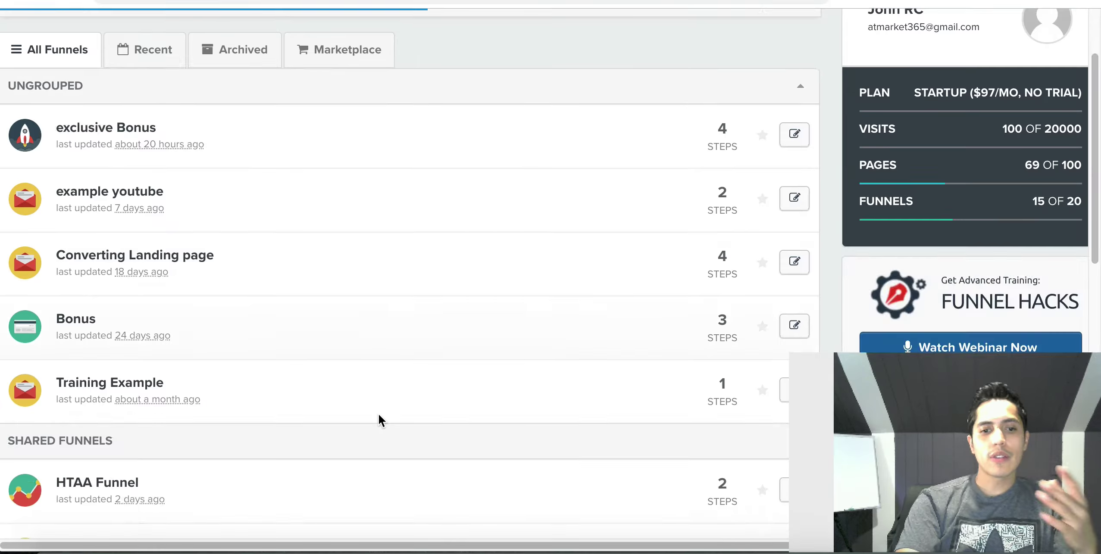
pyautogui.scroll(-5, 378, 414)
pyautogui.scroll(15, 379, 414)
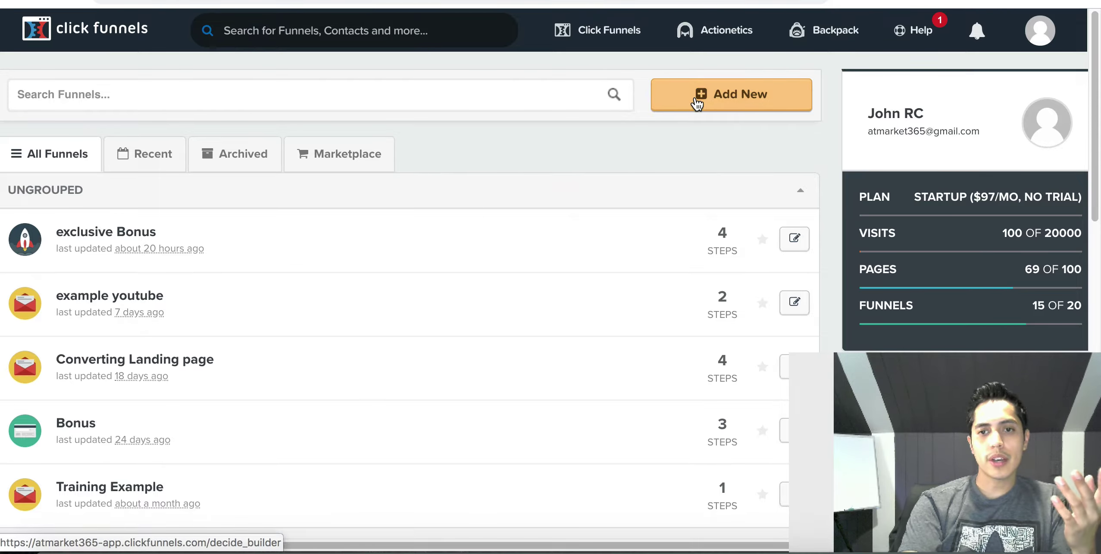
# Use Add New to bring up the Cookbook Builder versus Classic Funnel Builder choice.
pyautogui.click(695, 97)
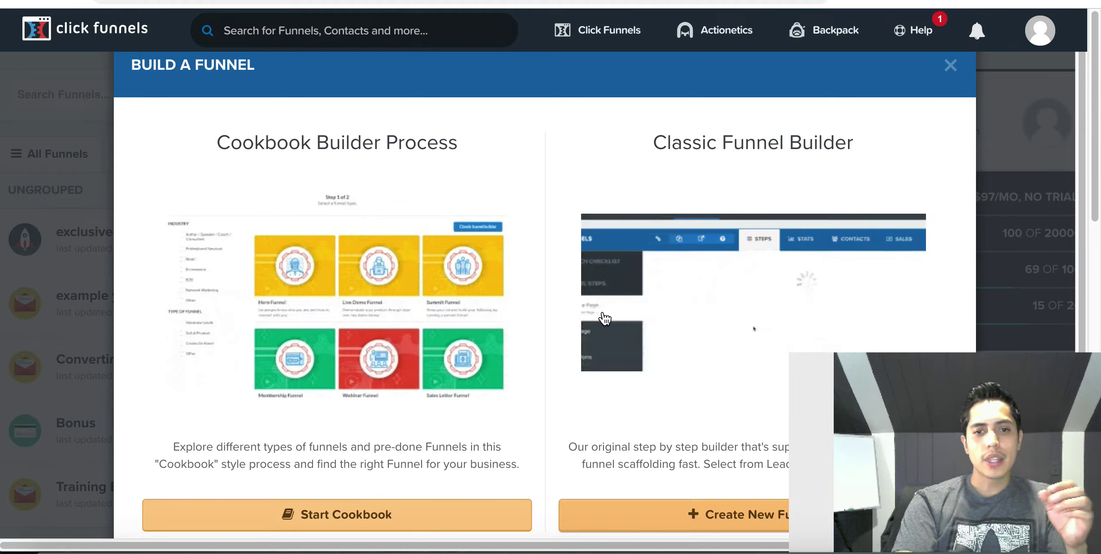
pyautogui.scroll(-1, 517, 349)
pyautogui.scroll(1, 519, 356)
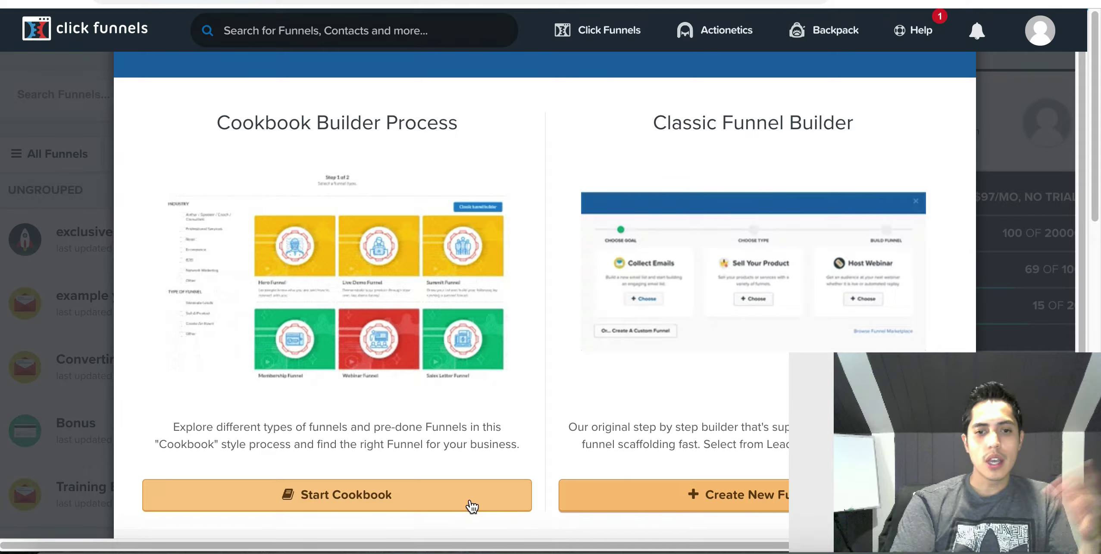
# Start the Cookbook, browse the funnel-type cards, and select the Survey Funnel.
pyautogui.click(363, 503)
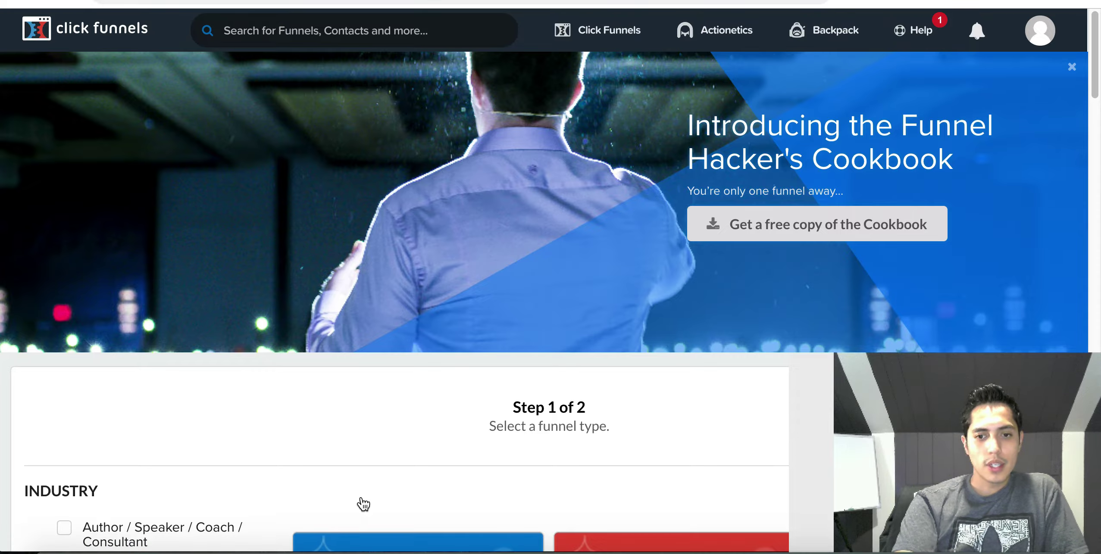
pyautogui.scroll(-10, 363, 504)
pyautogui.scroll(-6, 362, 501)
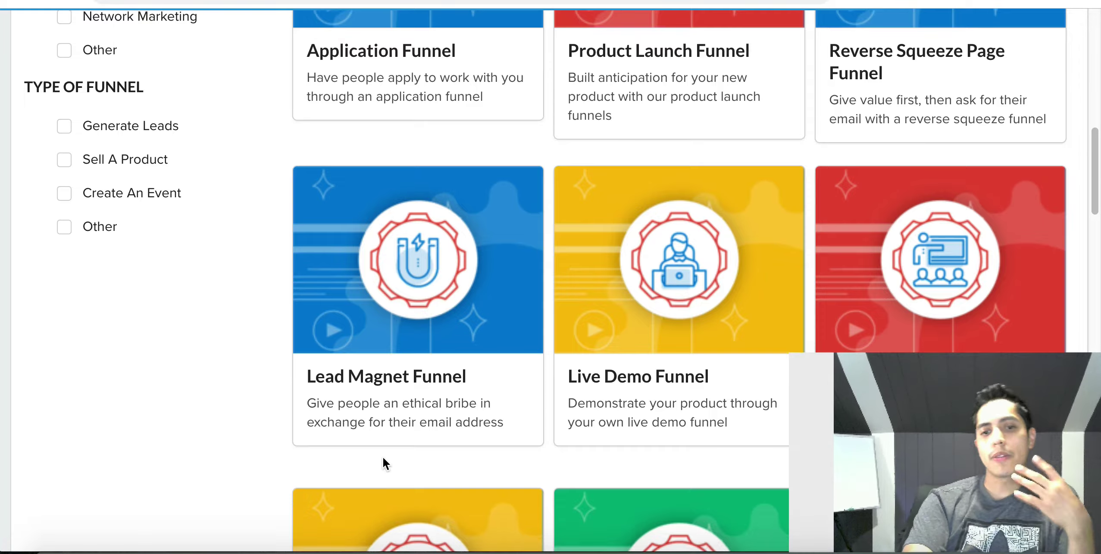
pyautogui.scroll(-5, 383, 457)
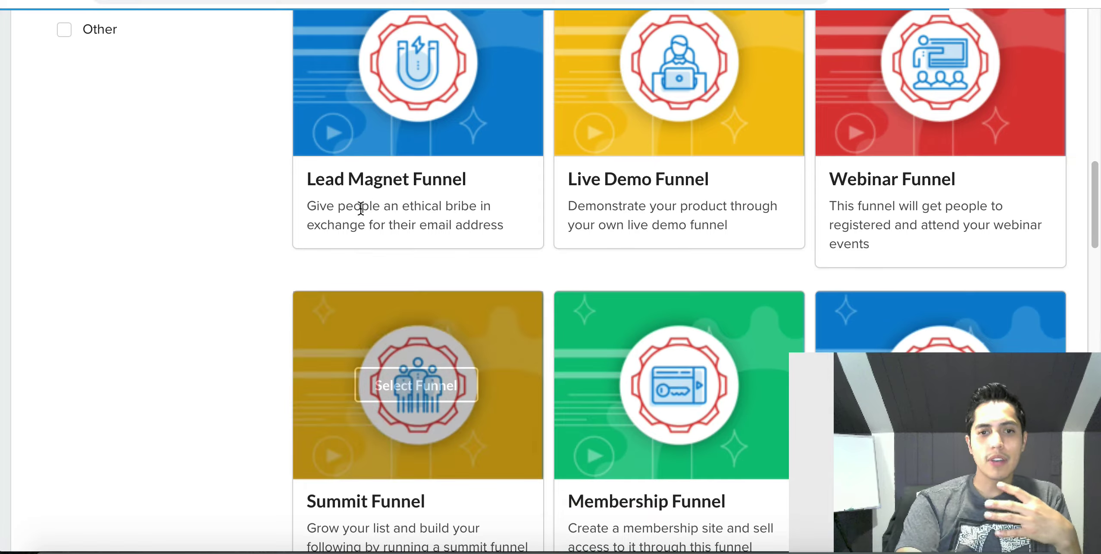
pyautogui.scroll(-1, 493, 250)
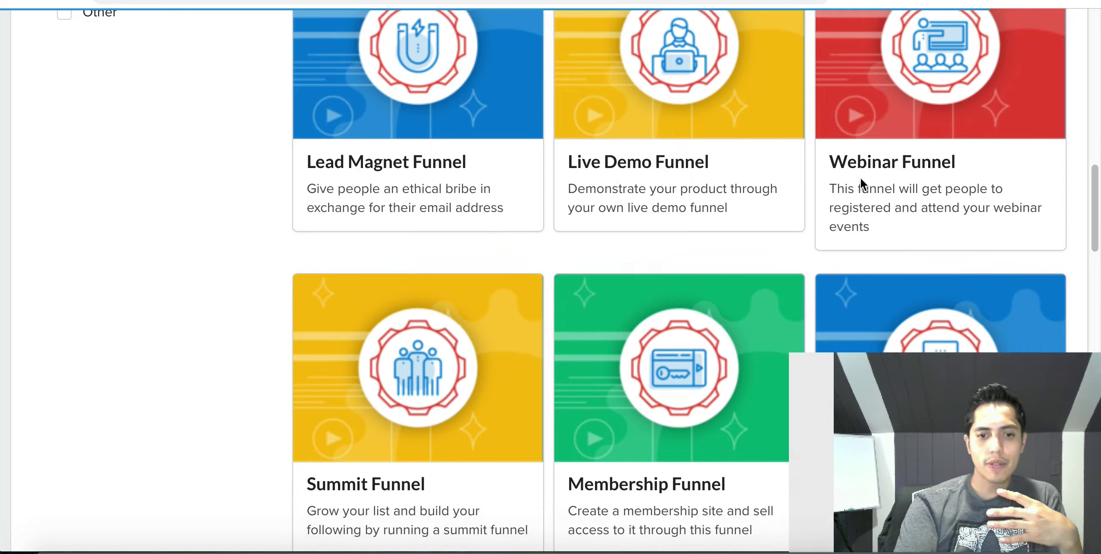
pyautogui.scroll(-5, 860, 181)
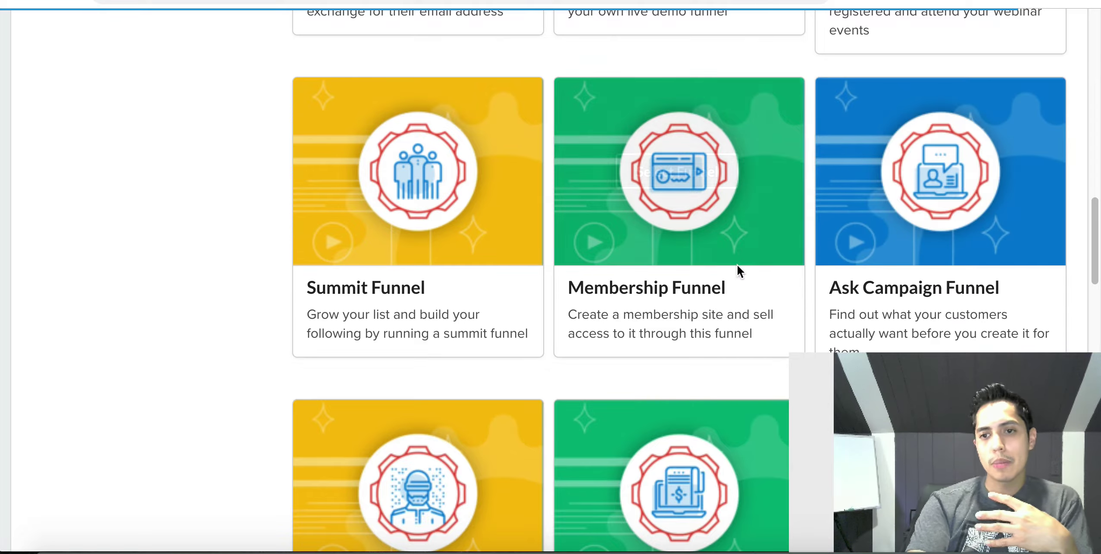
pyautogui.scroll(-4, 757, 276)
pyautogui.scroll(-4, 914, 227)
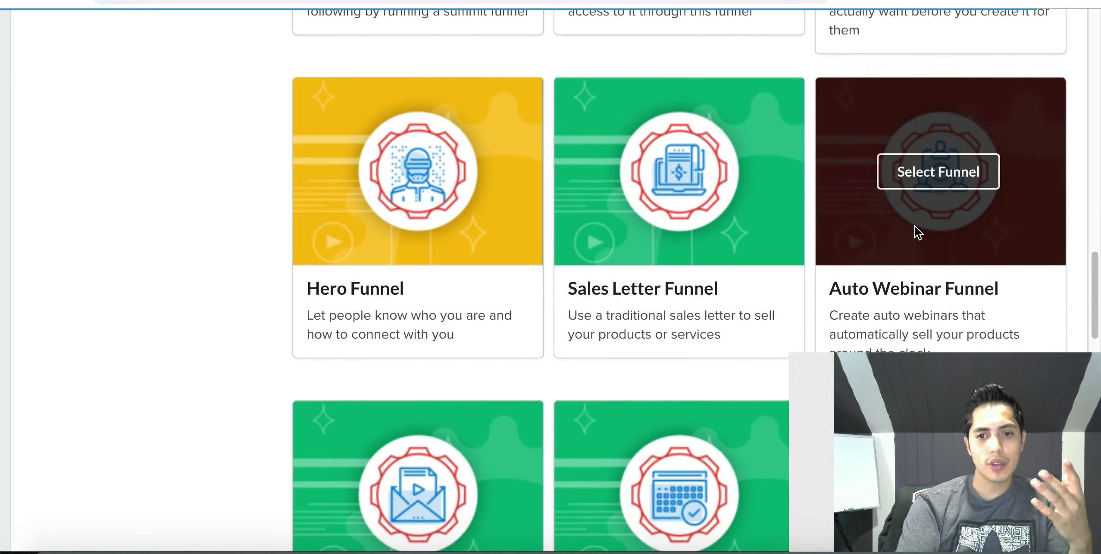
pyautogui.scroll(-5, 713, 333)
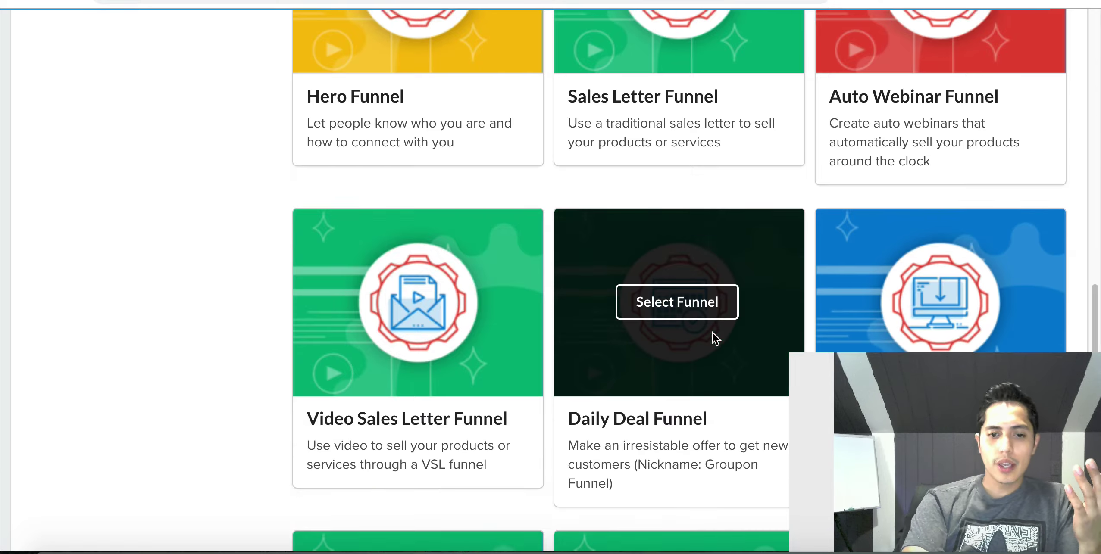
pyautogui.scroll(-7, 713, 339)
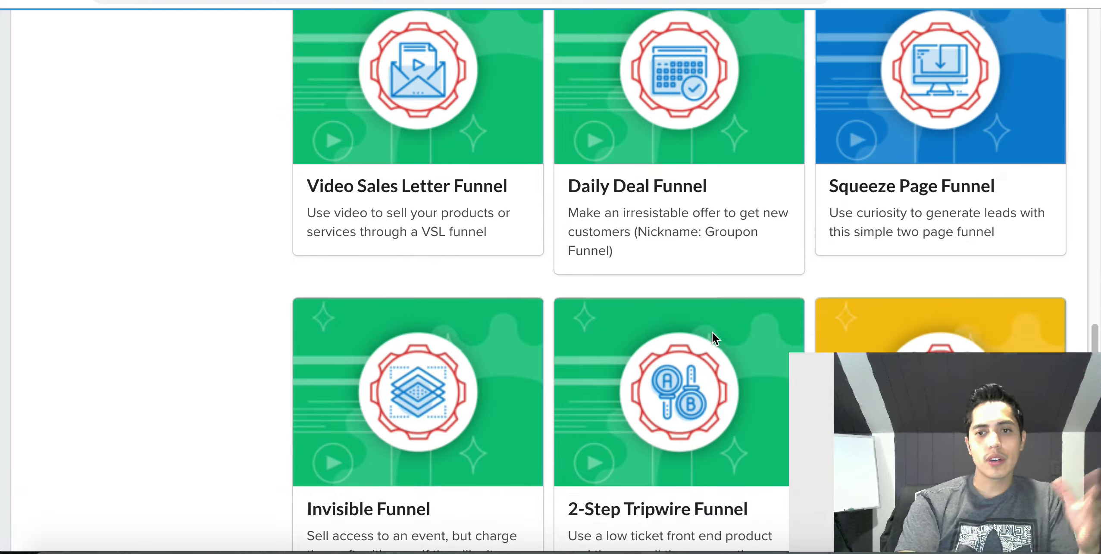
pyautogui.scroll(-5, 739, 271)
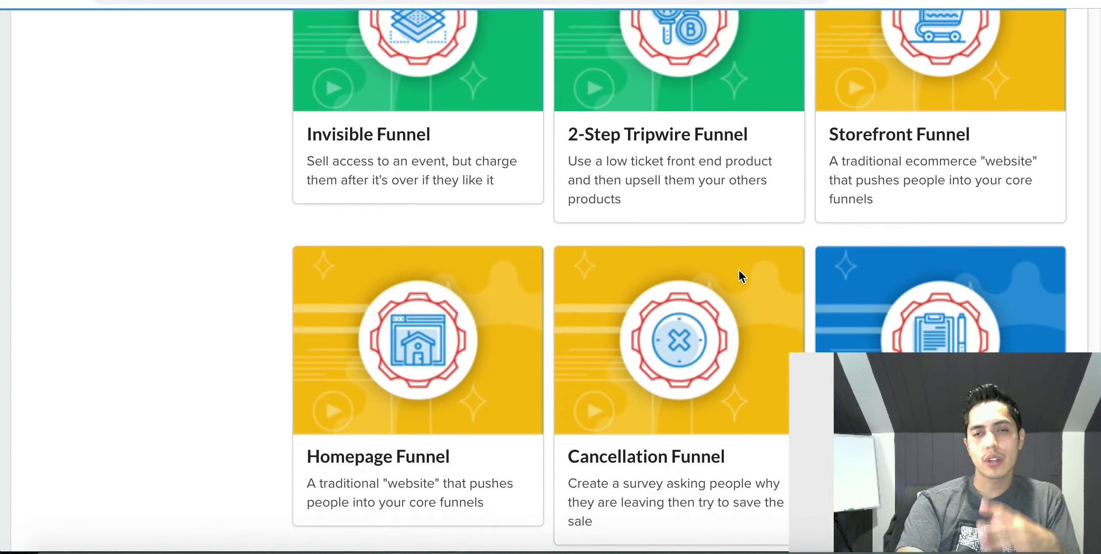
pyautogui.scroll(2, 739, 270)
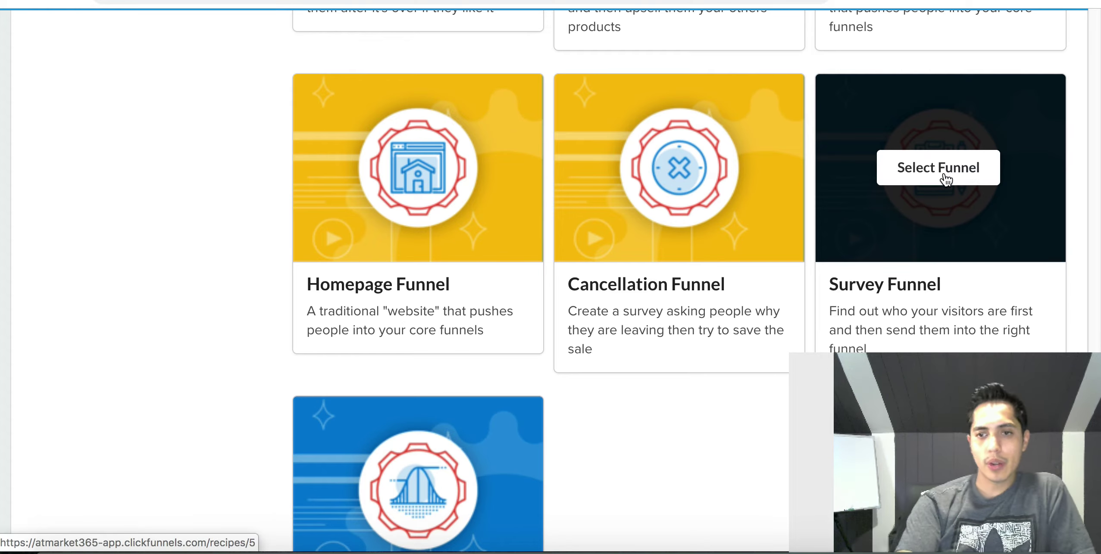
pyautogui.click(946, 180)
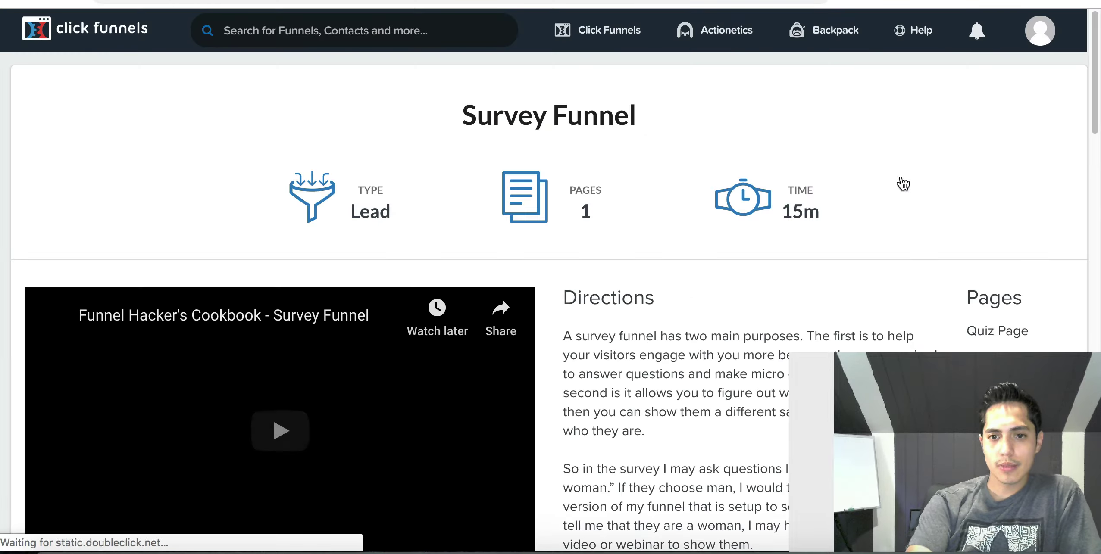
# Scroll past the Survey Funnel directions to the Step 2 templates and open Institute - Survey Funnel.
pyautogui.scroll(-2, 639, 344)
pyautogui.scroll(-2, 639, 344)
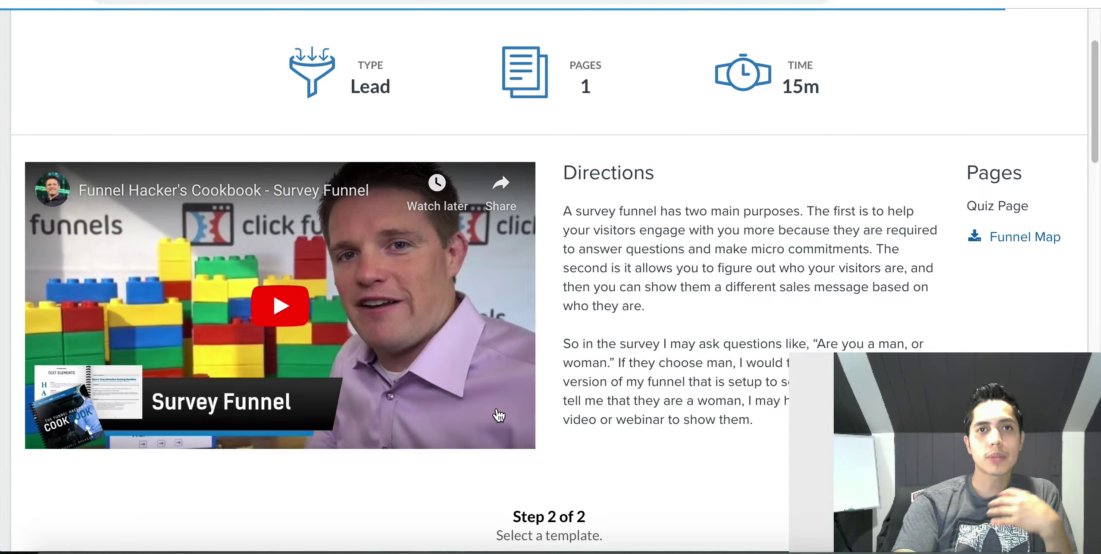
pyautogui.scroll(-5, 595, 361)
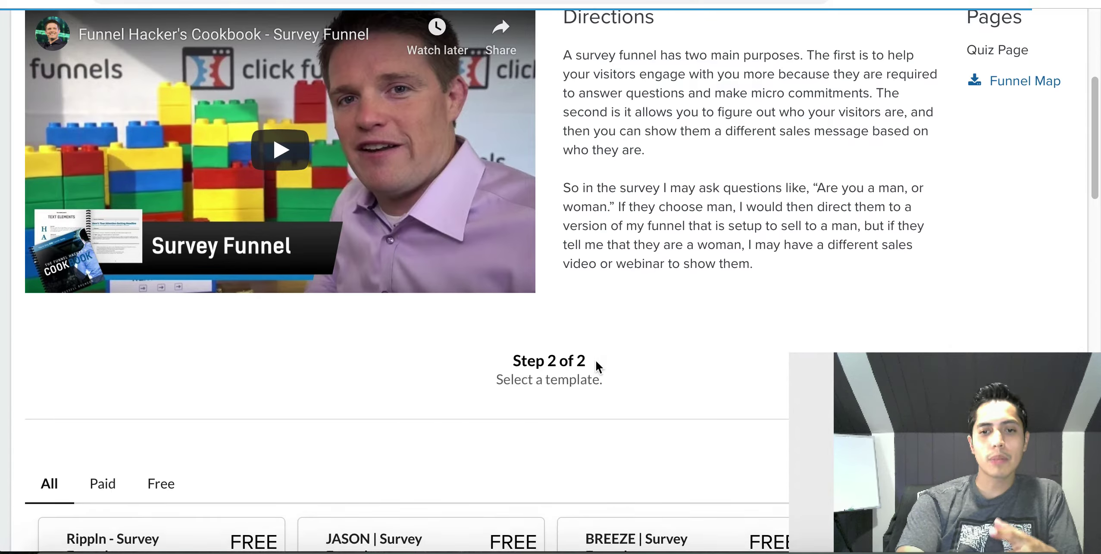
pyautogui.scroll(4, 598, 367)
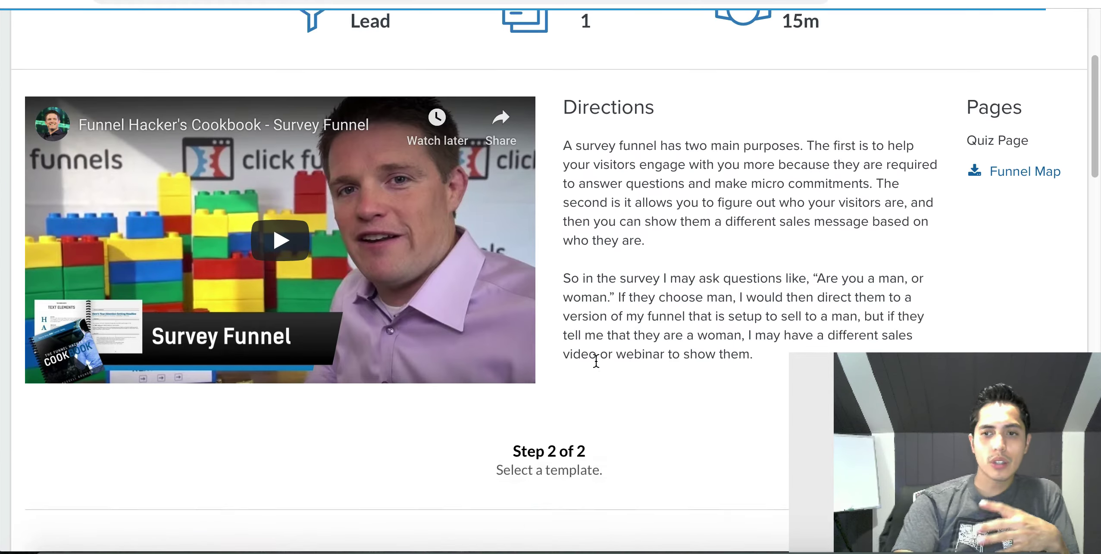
pyautogui.scroll(-11, 597, 368)
pyautogui.scroll(-2, 598, 367)
pyautogui.scroll(-3, 334, 453)
pyautogui.scroll(1, 337, 453)
pyautogui.scroll(3, 337, 454)
pyautogui.scroll(-3, 148, 302)
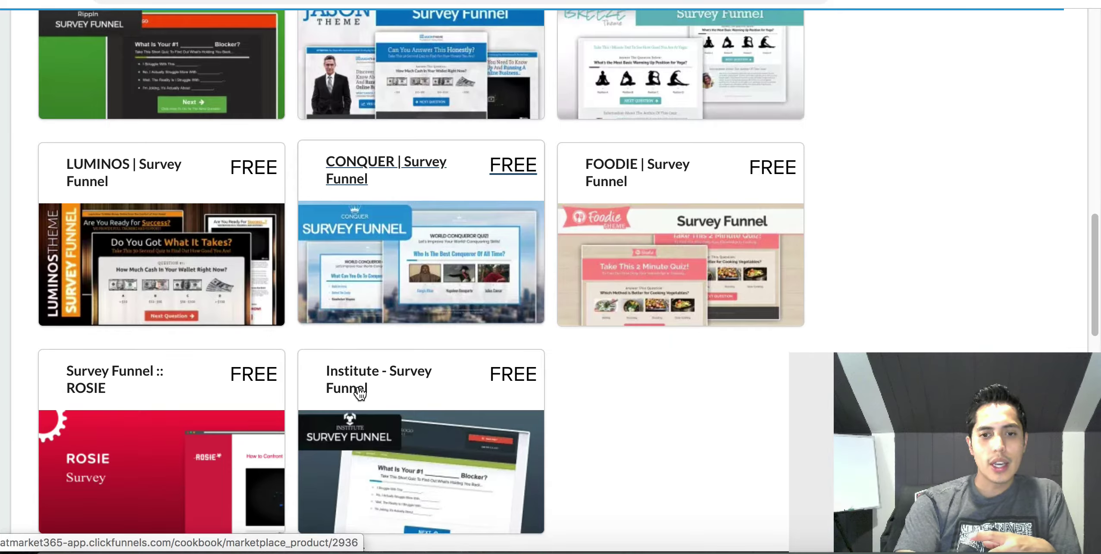
pyautogui.scroll(-1, 370, 376)
pyautogui.scroll(2, 366, 374)
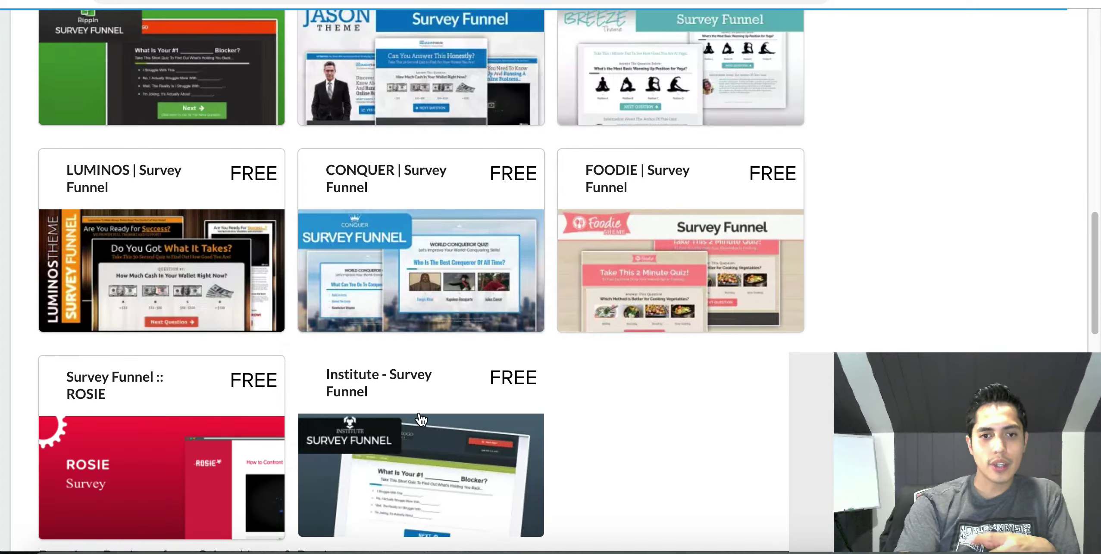
pyautogui.click(421, 418)
# Preview the Institute funnel's Step 1 Quiz Page, then go back to the survey templates.
pyautogui.scroll(-8, 479, 311)
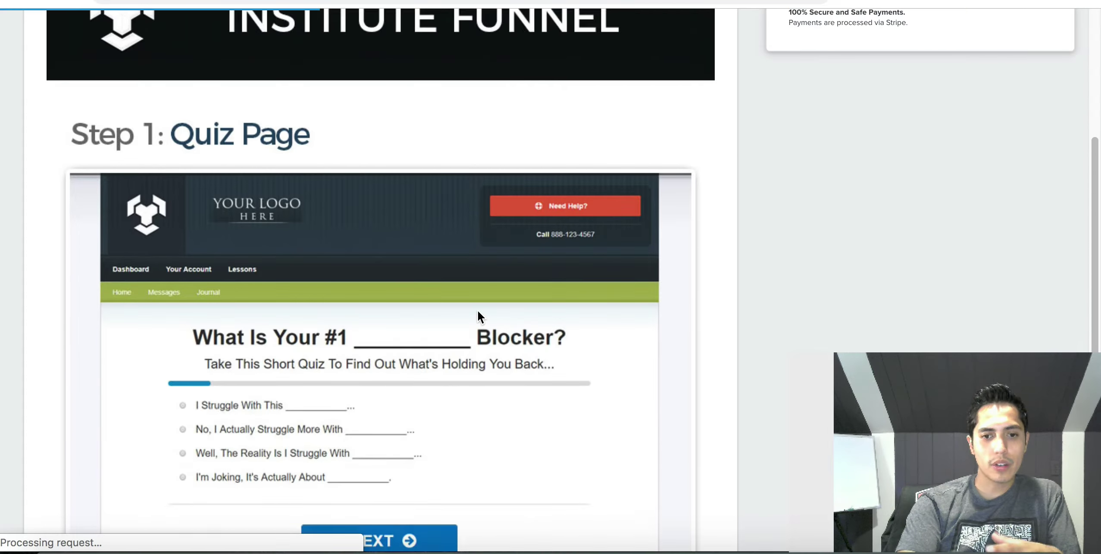
pyautogui.scroll(-1, 423, 432)
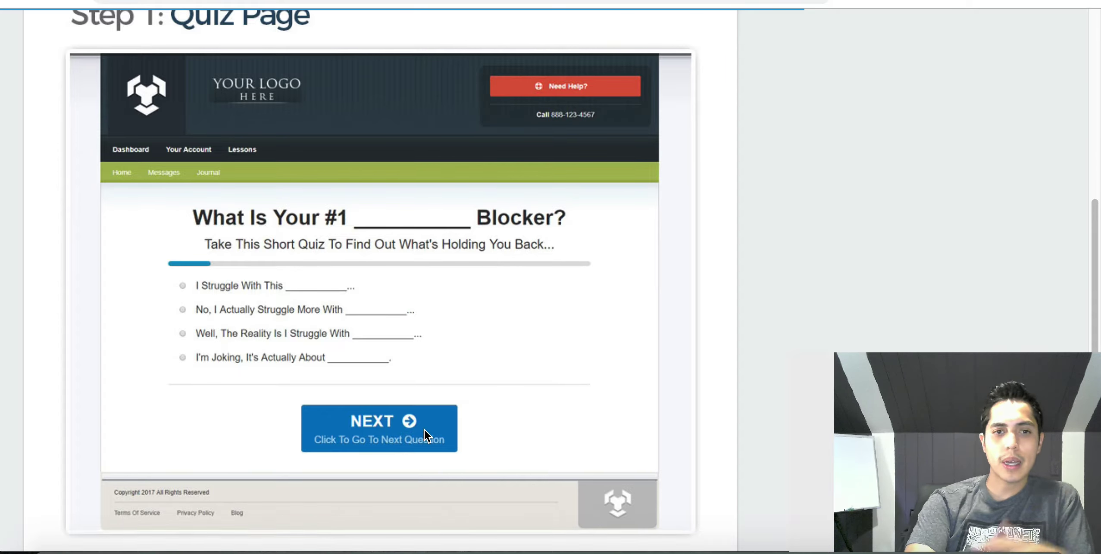
pyautogui.scroll(1, 487, 371)
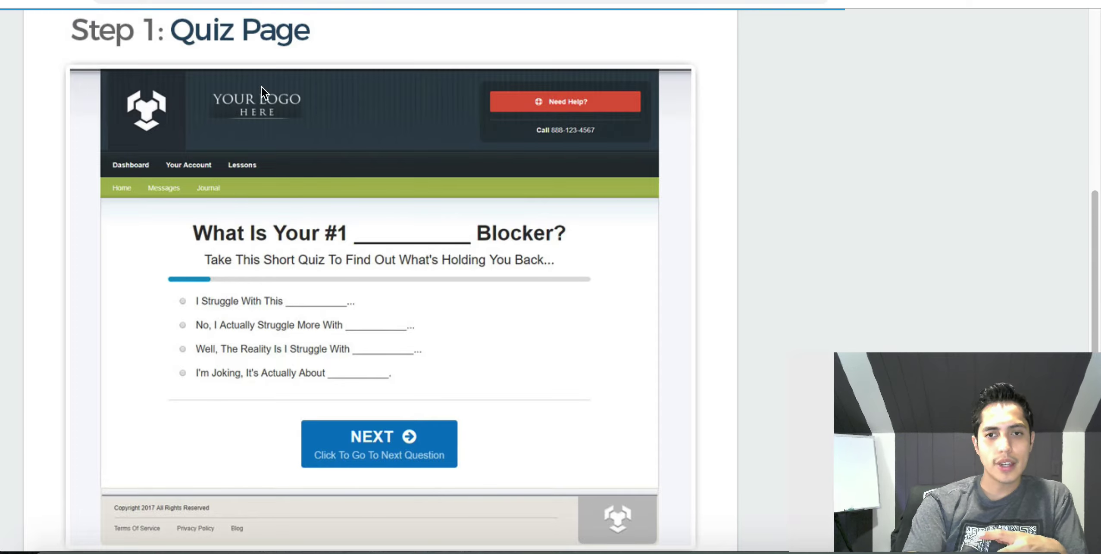
pyautogui.scroll(-4, 289, 362)
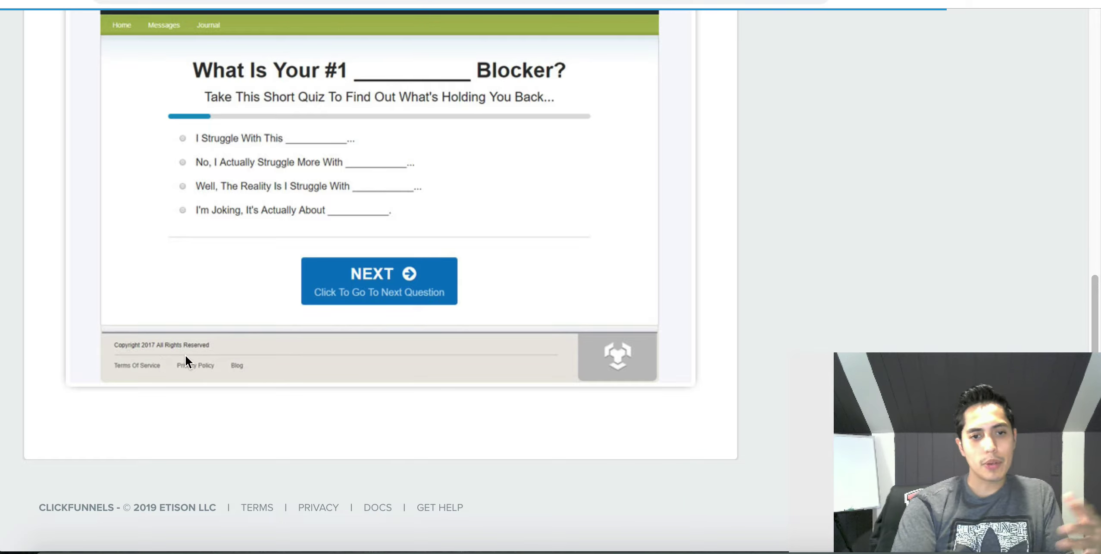
pyautogui.scroll(3, 197, 346)
pyautogui.scroll(-1, 198, 349)
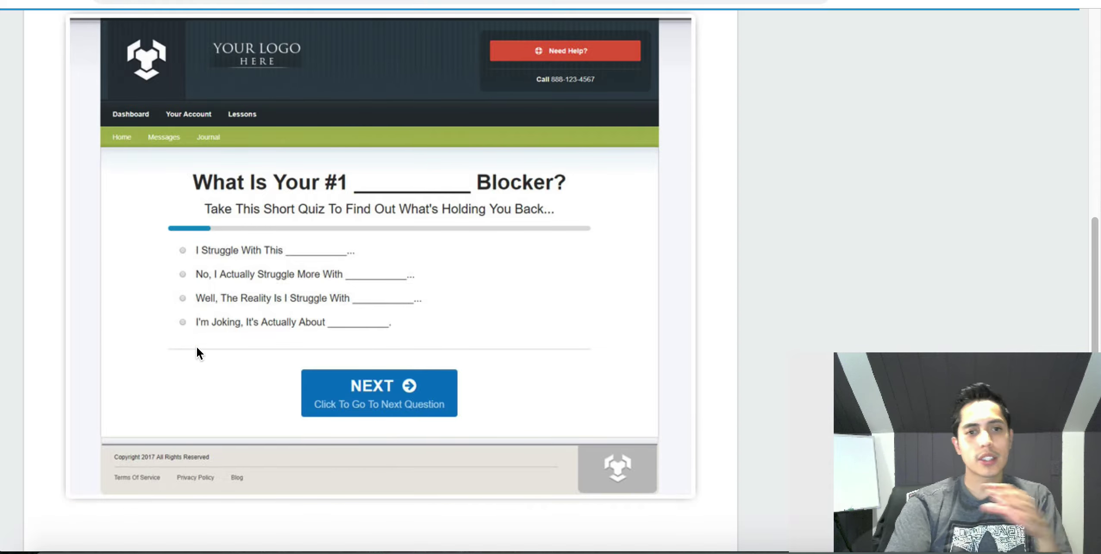
pyautogui.scroll(6, 208, 323)
pyautogui.scroll(-2, 130, 272)
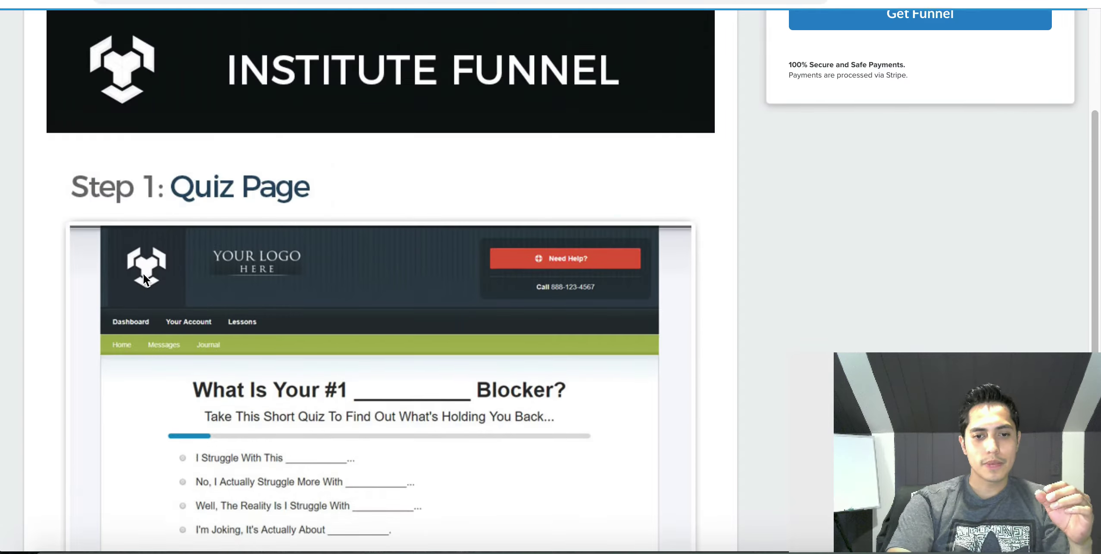
pyautogui.hscroll(-2, 142, 274)
pyautogui.hscroll(-2, 143, 274)
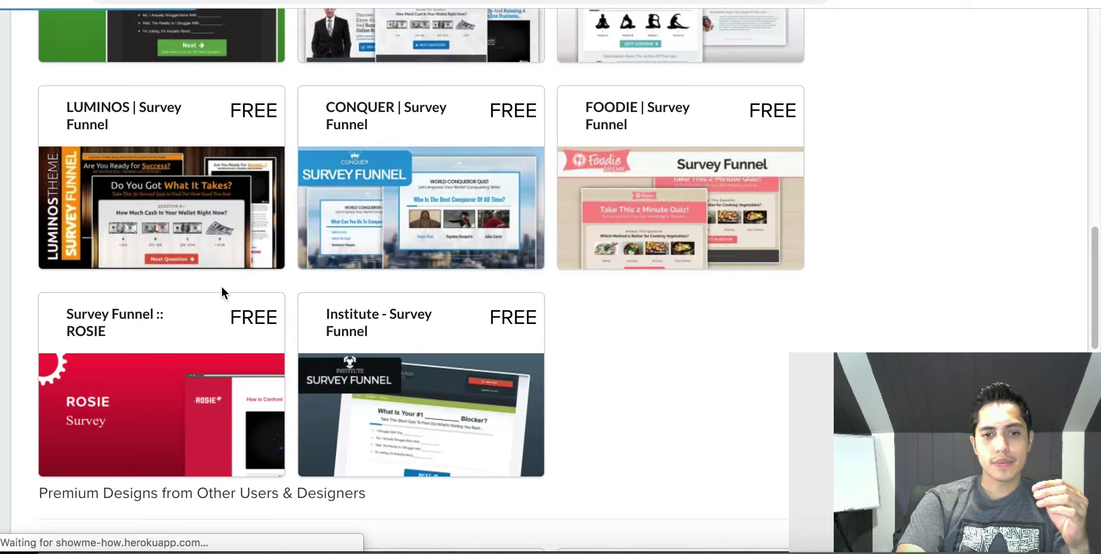
# Compare the free and premium Survey Funnel templates.
pyautogui.scroll(-5, 222, 288)
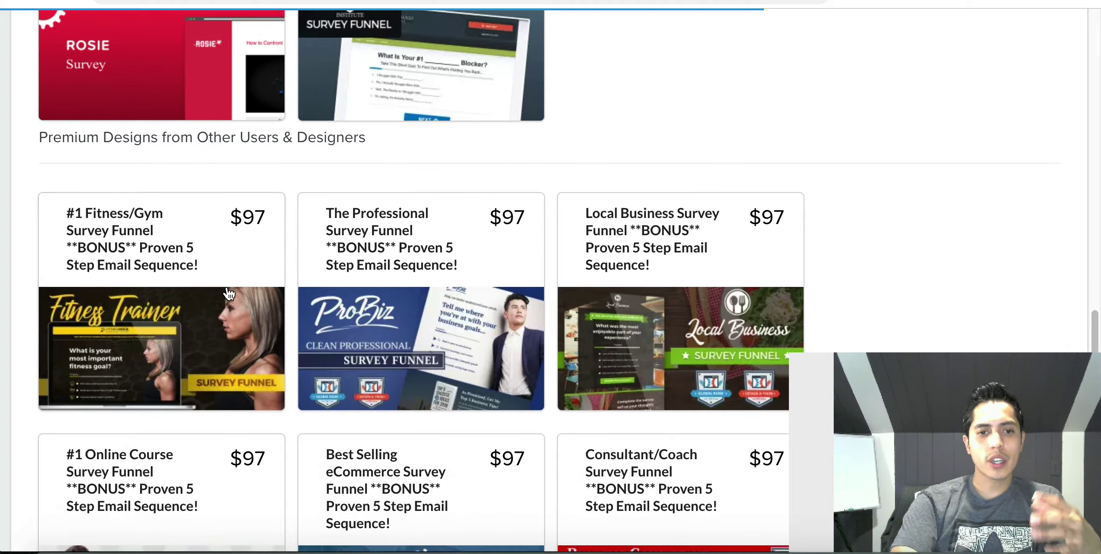
pyautogui.scroll(-4, 392, 319)
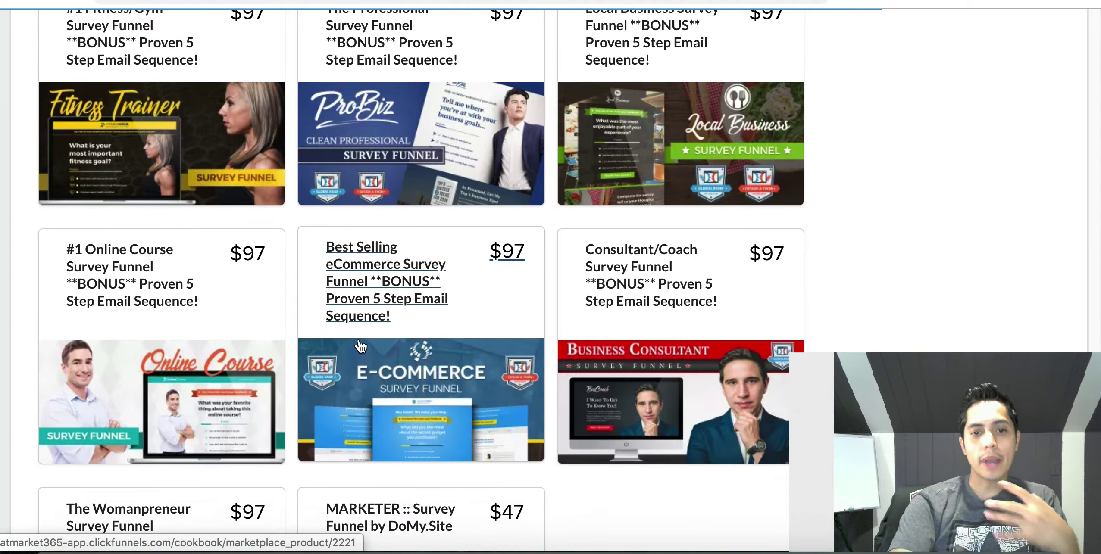
pyautogui.scroll(-5, 430, 401)
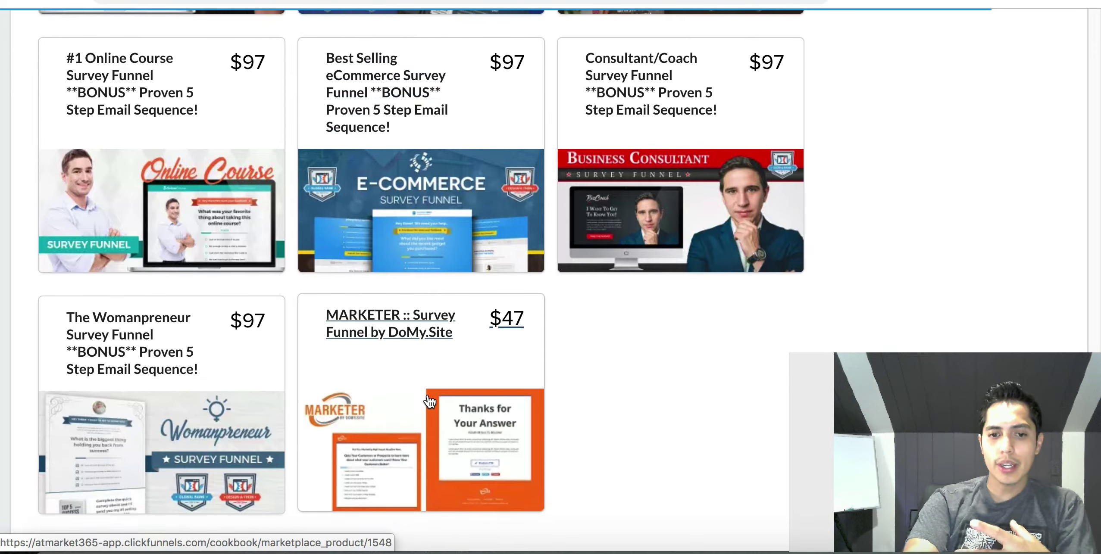
pyautogui.scroll(2, 664, 290)
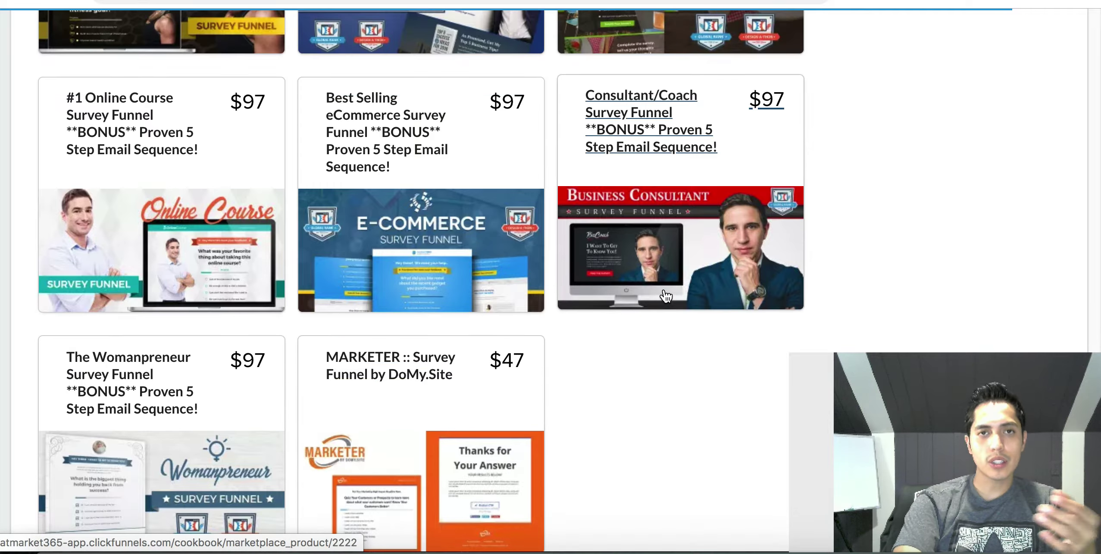
pyautogui.scroll(2, 666, 297)
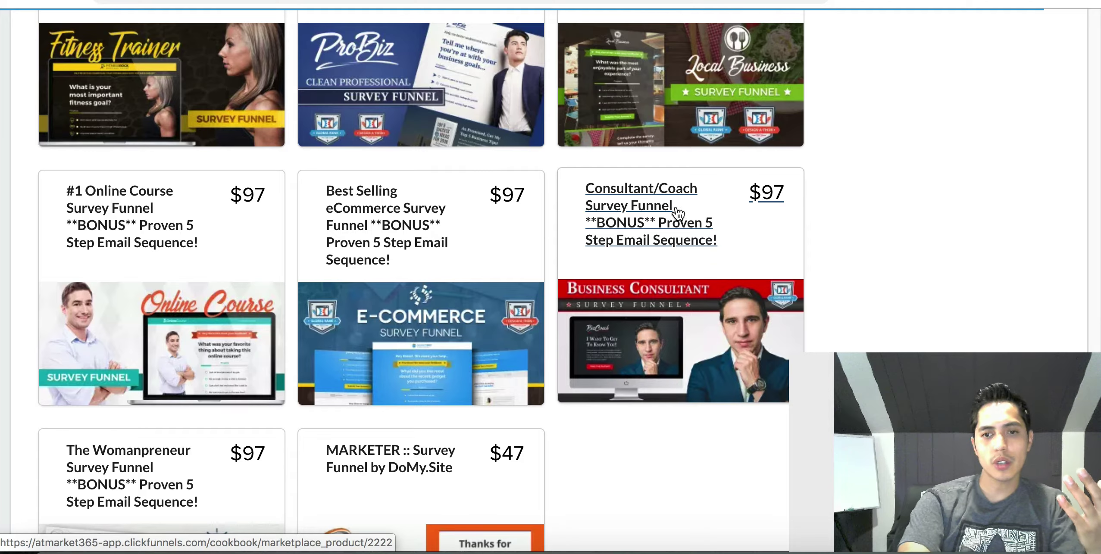
pyautogui.scroll(-1, 620, 242)
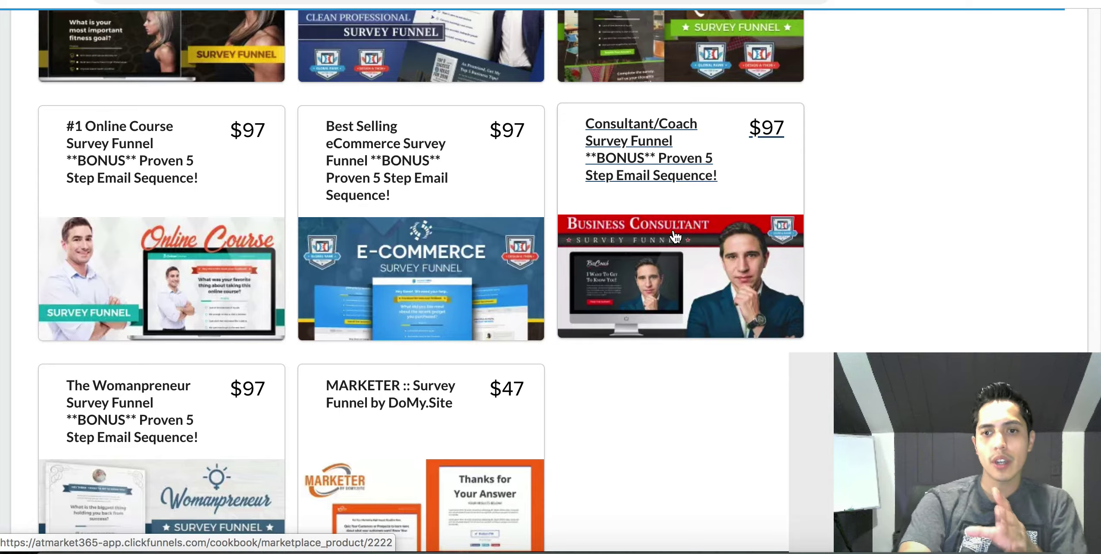
pyautogui.scroll(12, 596, 213)
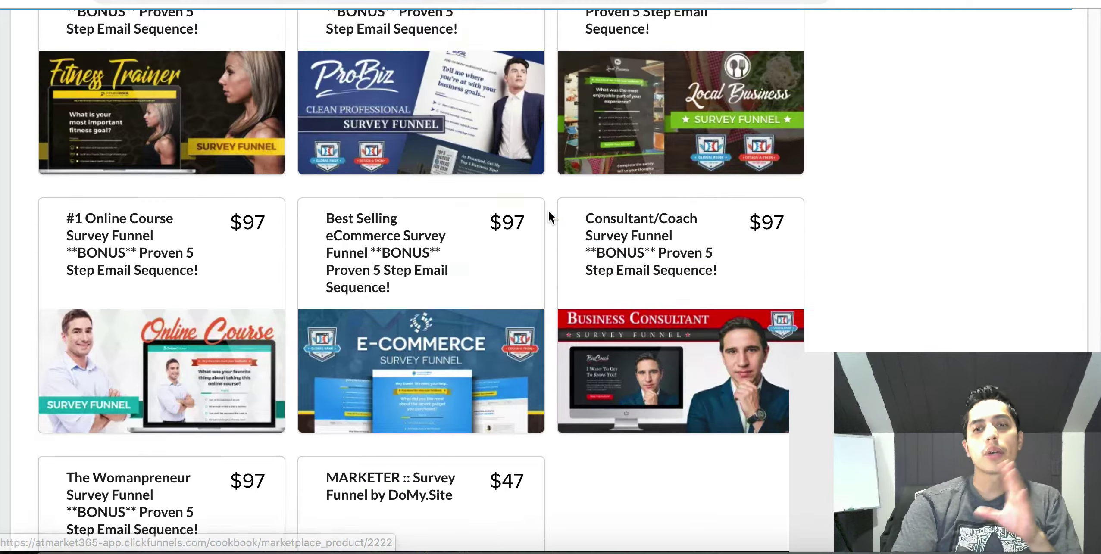
pyautogui.scroll(2, 544, 254)
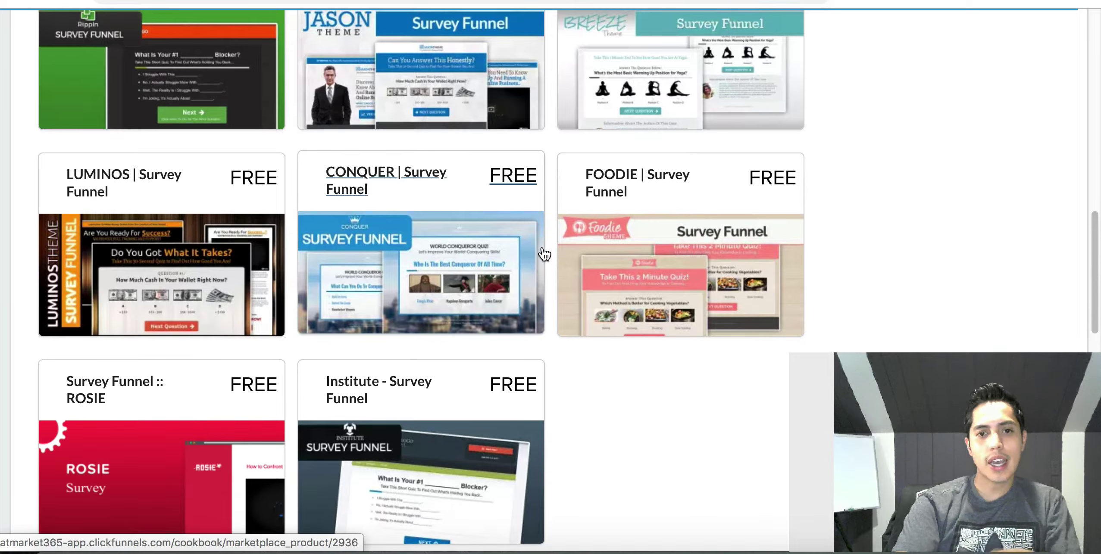
pyautogui.scroll(1, 544, 255)
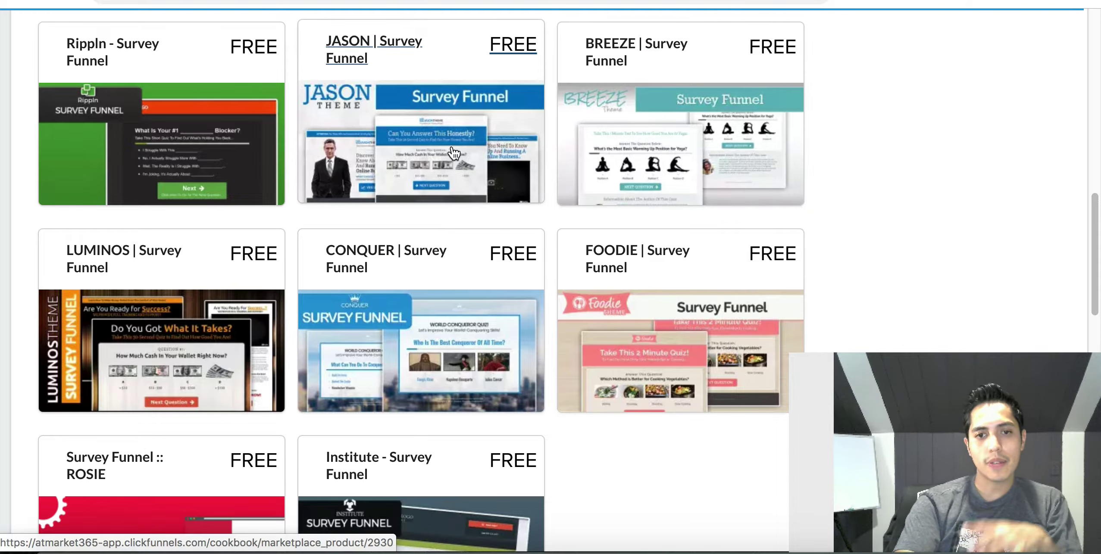
pyautogui.scroll(2, 526, 194)
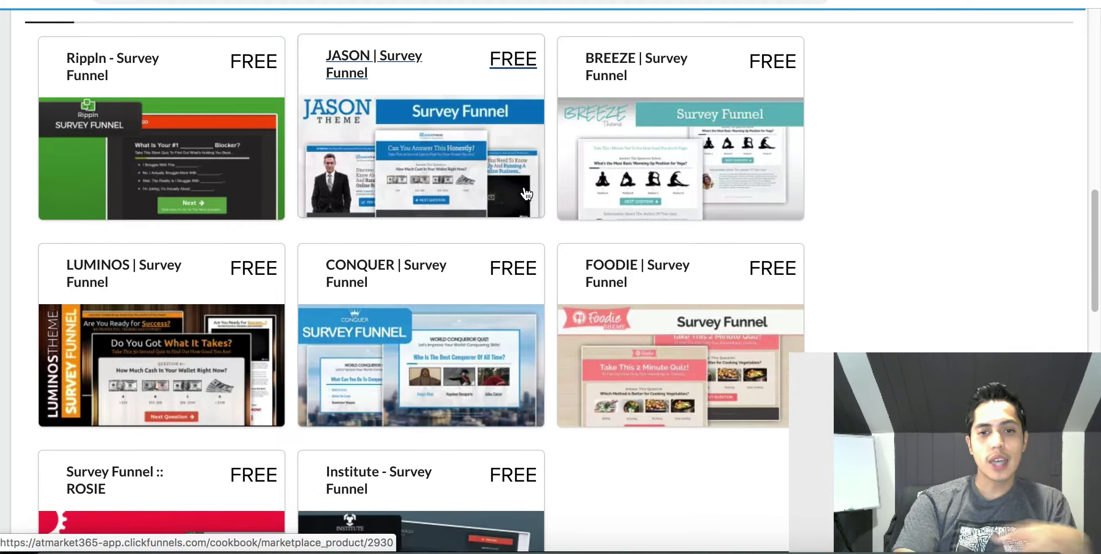
# Back in the Cookbook funnel types grid, open the Lead Magnet Funnel recipe.
pyautogui.scroll(-20, 526, 194)
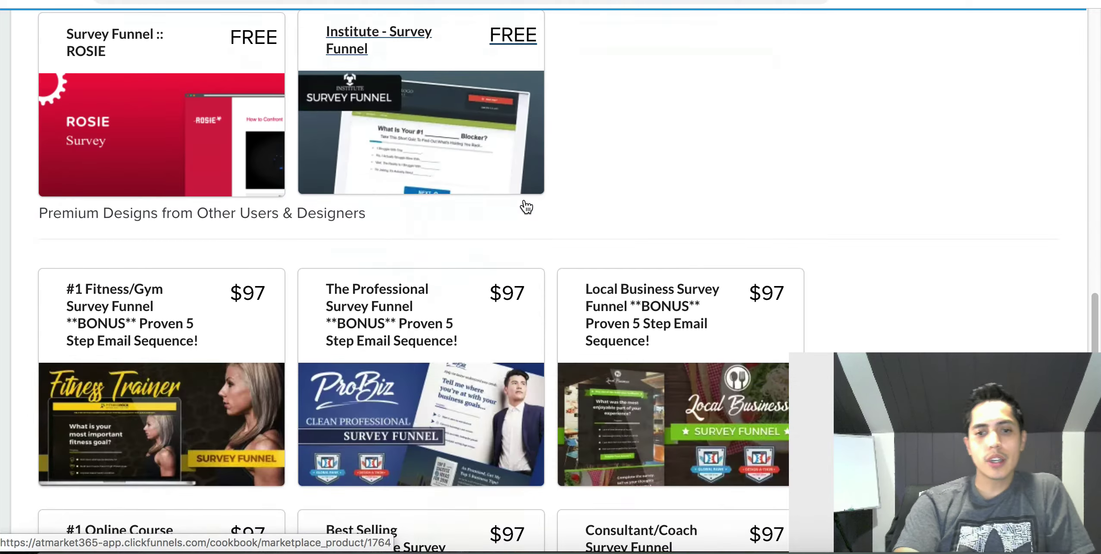
pyautogui.scroll(-1, 536, 277)
pyautogui.scroll(-3, 472, 423)
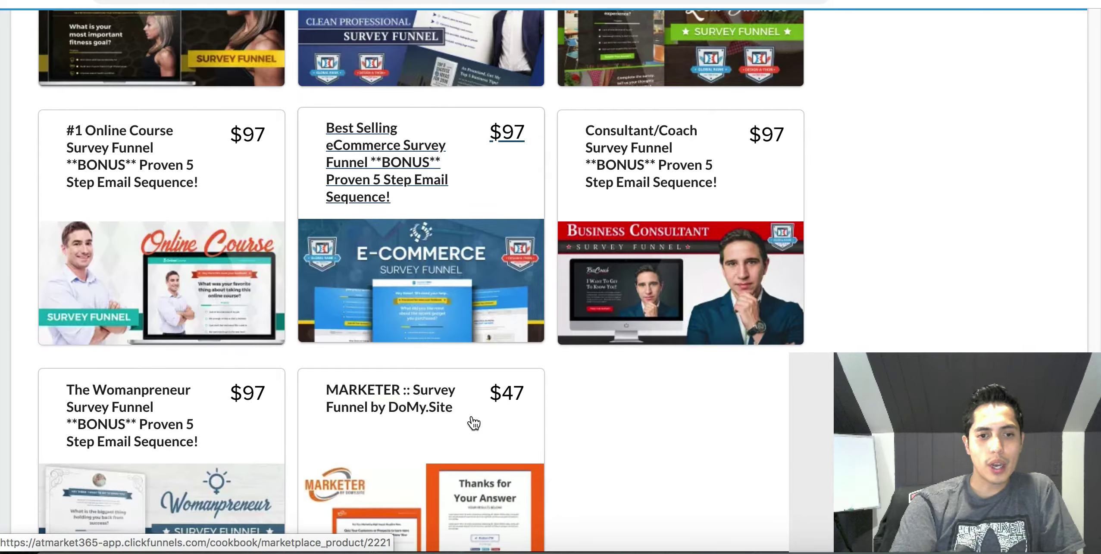
pyautogui.scroll(15, 473, 423)
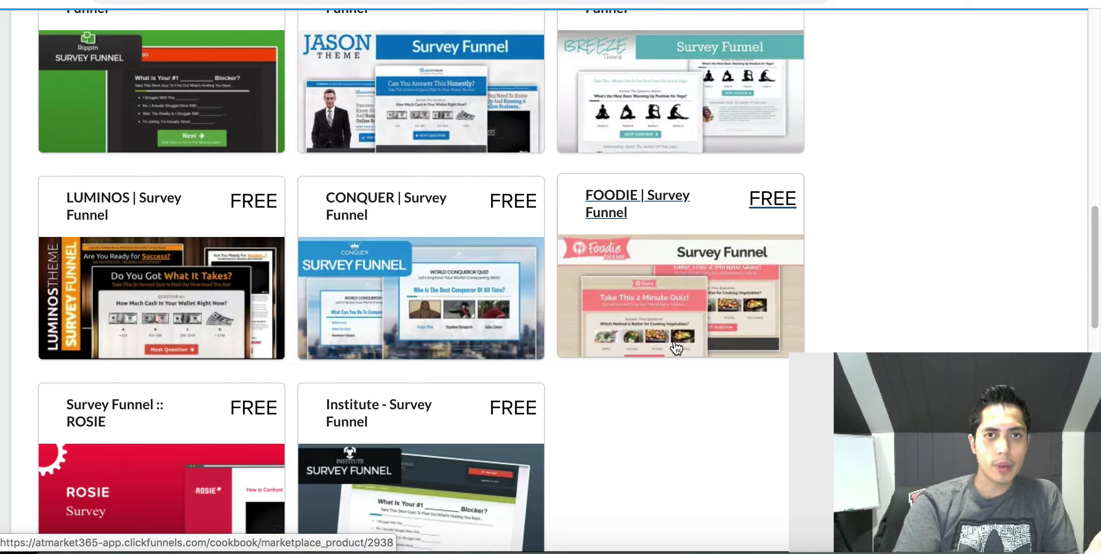
pyautogui.scroll(-2, 325, 348)
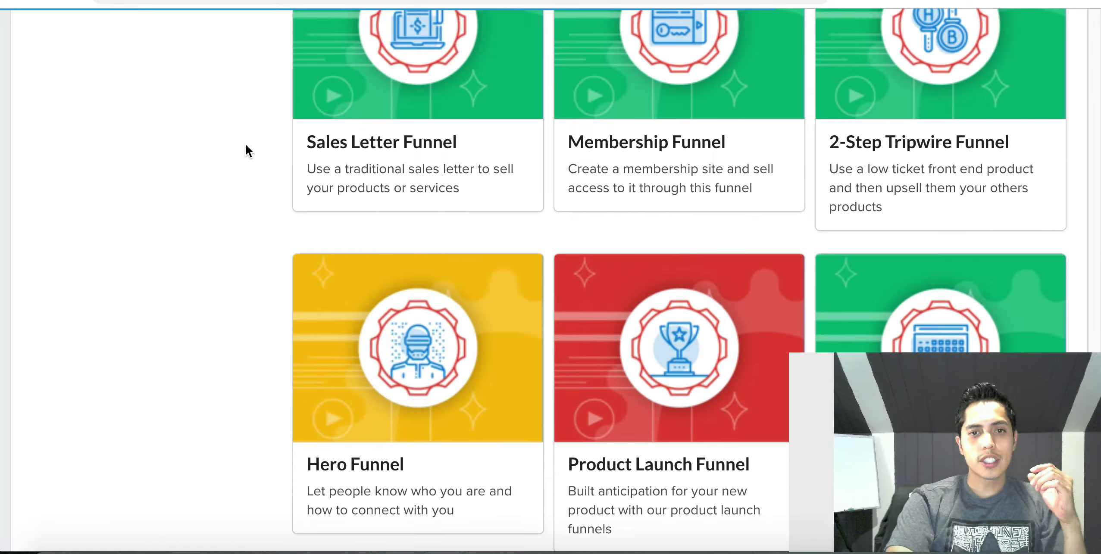
pyautogui.scroll(5, 246, 146)
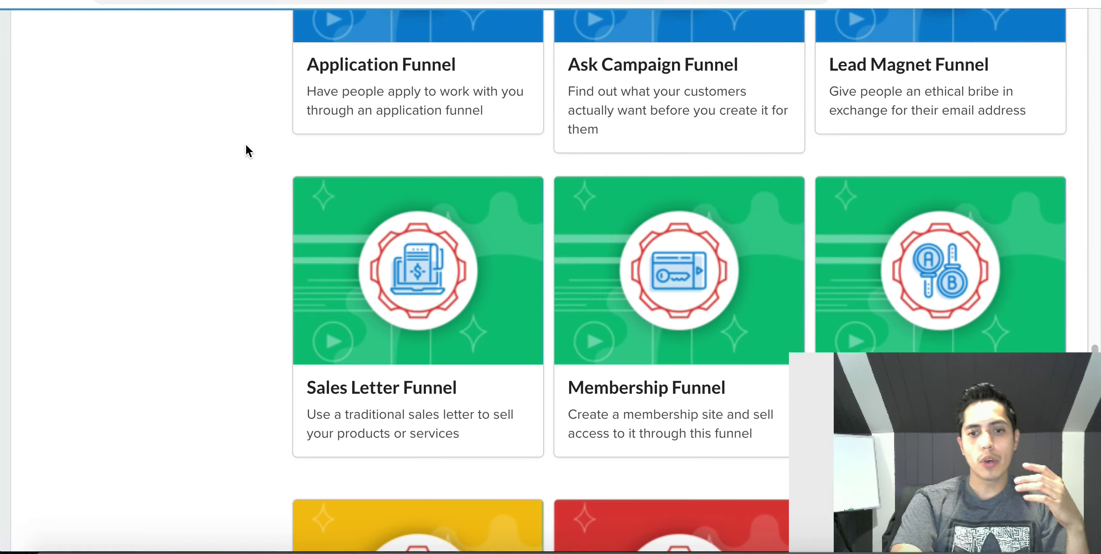
pyautogui.scroll(8, 466, 158)
pyautogui.scroll(13, 467, 160)
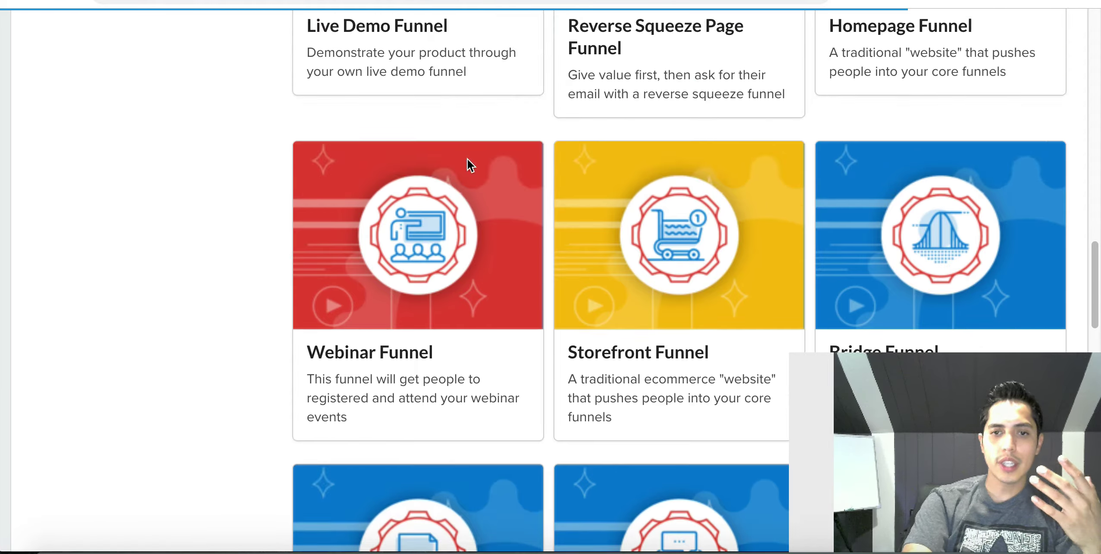
pyautogui.scroll(7, 468, 189)
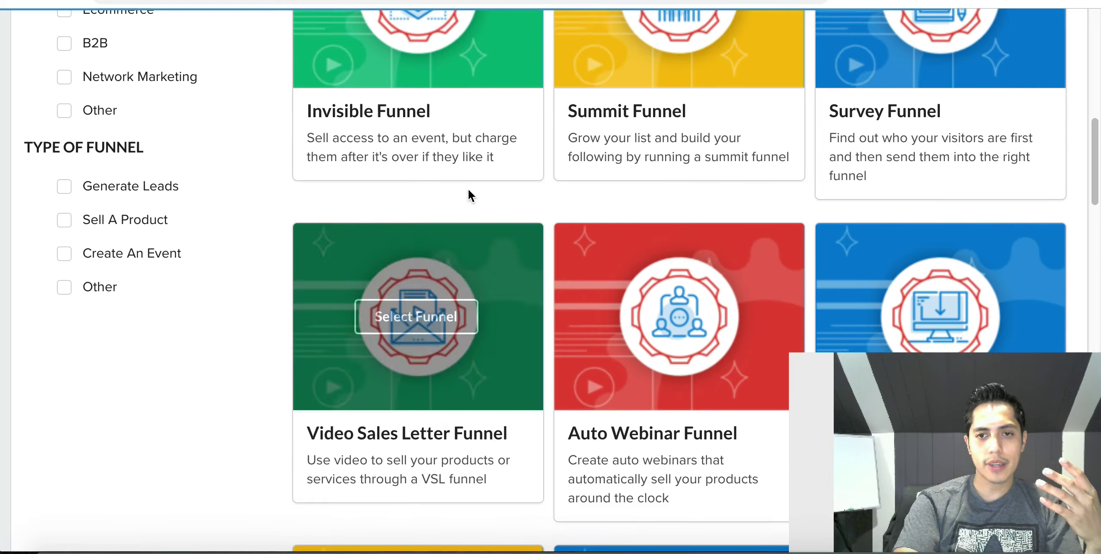
pyautogui.scroll(-20, 545, 221)
pyautogui.moveTo(941, 188)
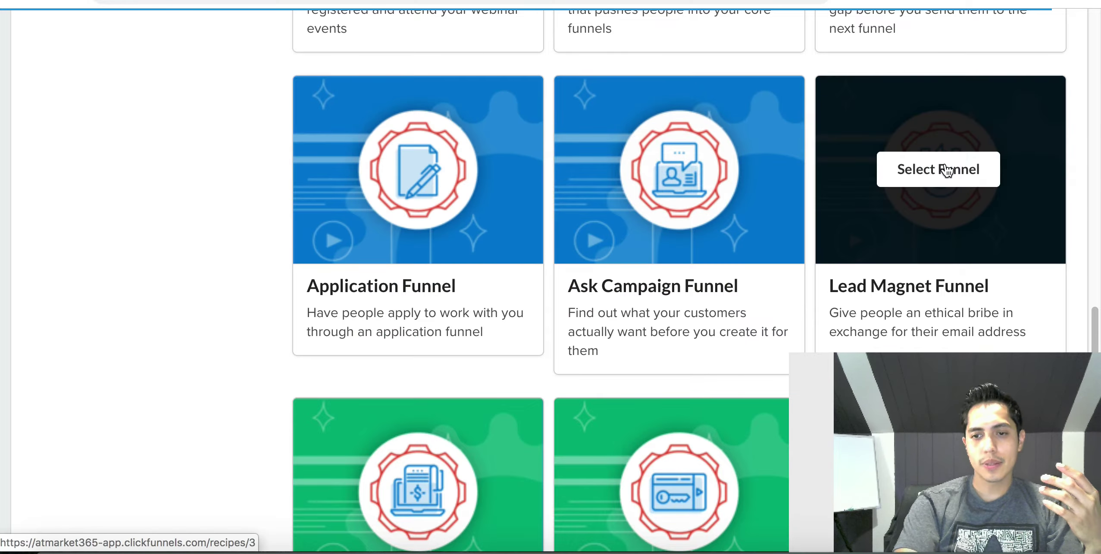
pyautogui.click(945, 171)
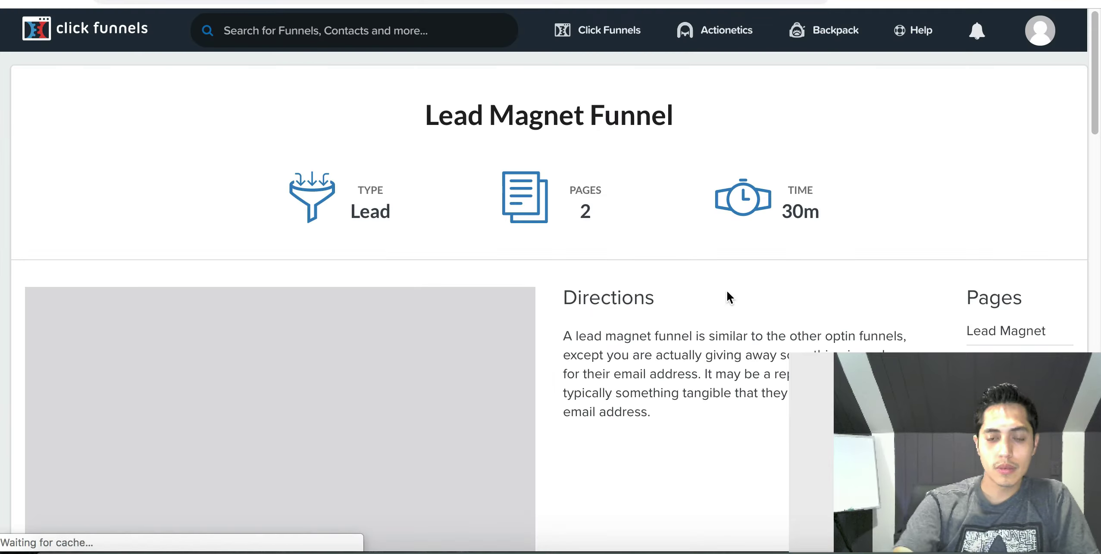
# Review Lead Magnet templates: free Rippln, Jason, Breeze and premium designs from $47 to $797.
pyautogui.scroll(-3, 728, 292)
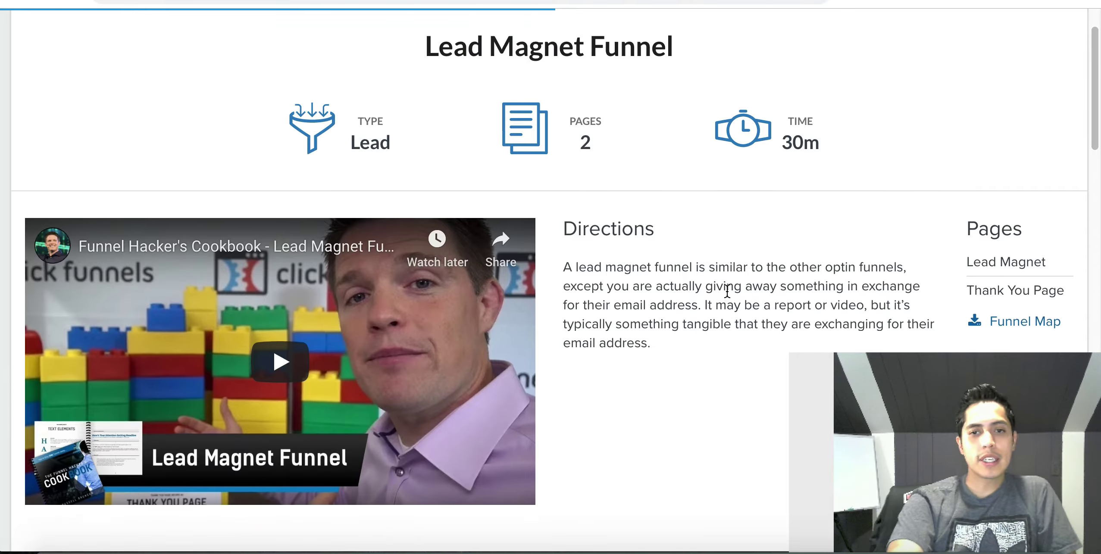
pyautogui.scroll(-2, 728, 292)
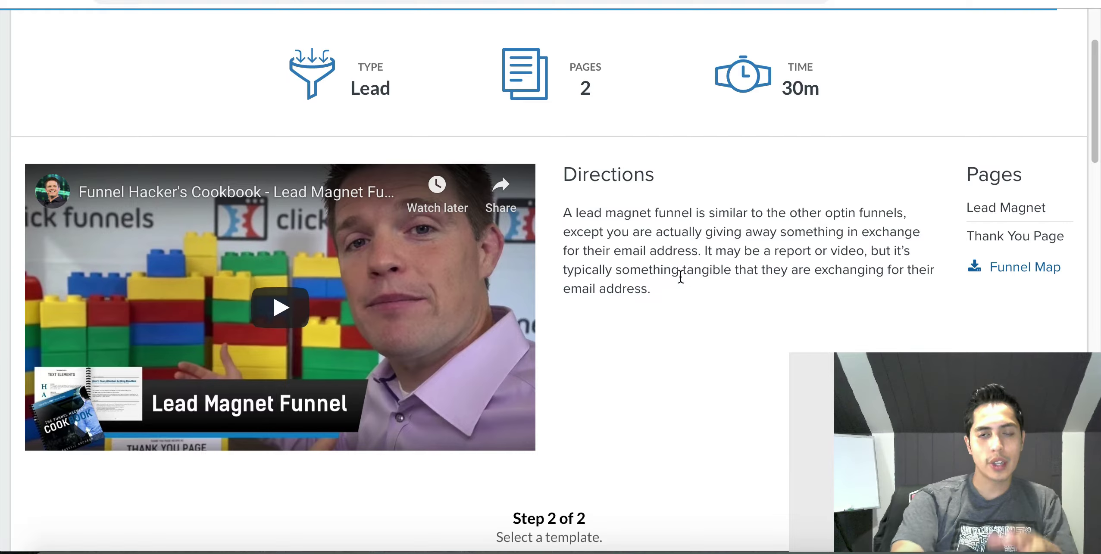
pyautogui.scroll(-7, 650, 293)
pyautogui.scroll(-7, 650, 298)
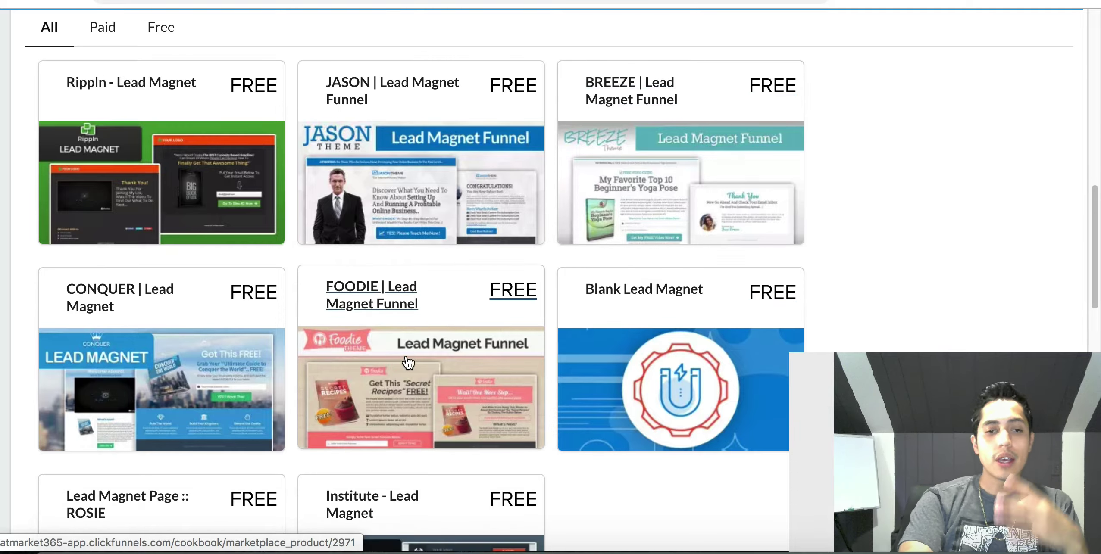
pyautogui.scroll(-6, 406, 362)
pyautogui.scroll(-9, 405, 334)
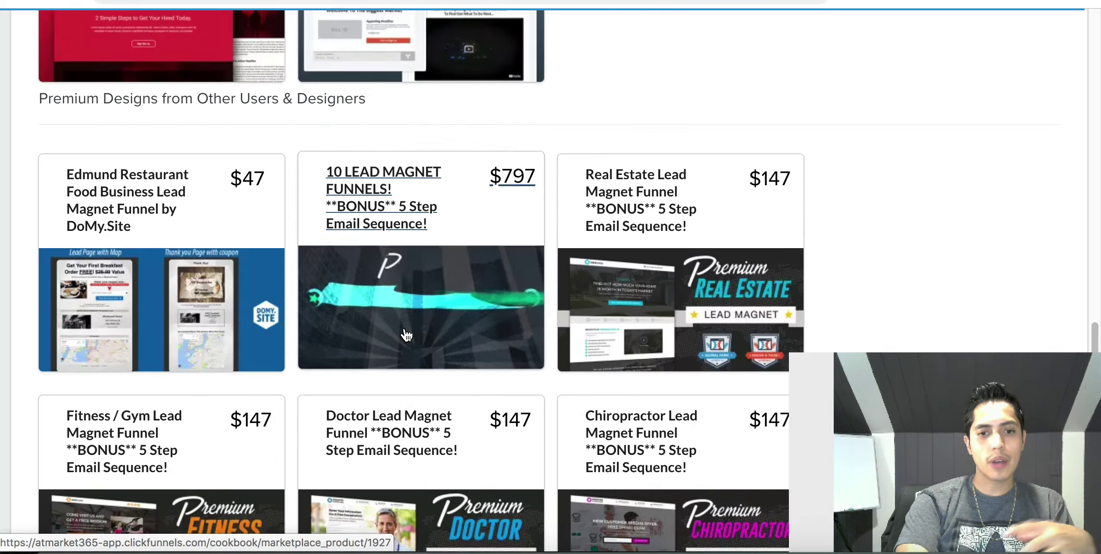
pyautogui.scroll(-3, 733, 293)
pyautogui.scroll(-5, 733, 293)
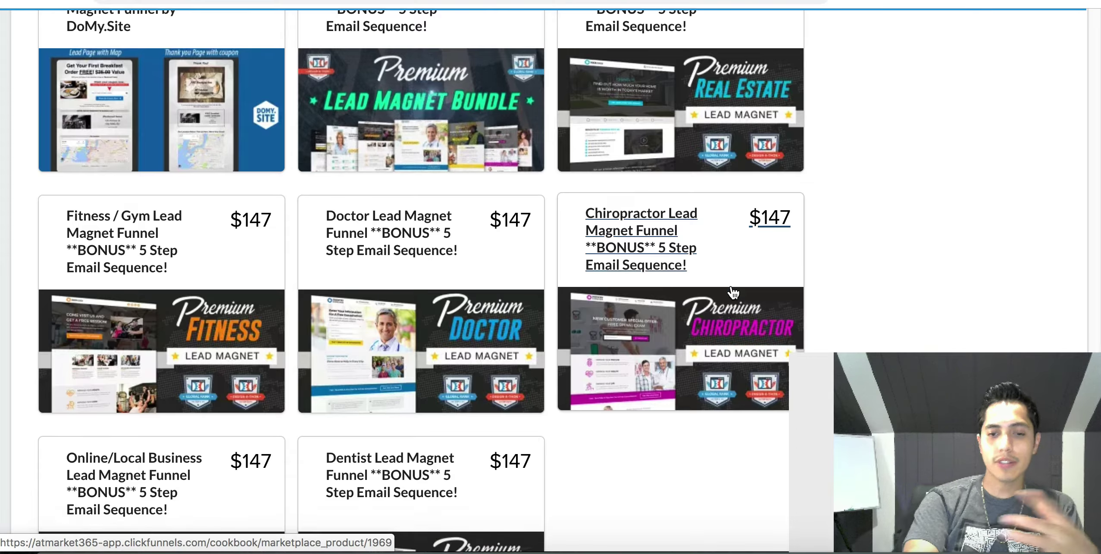
pyautogui.scroll(20, 731, 285)
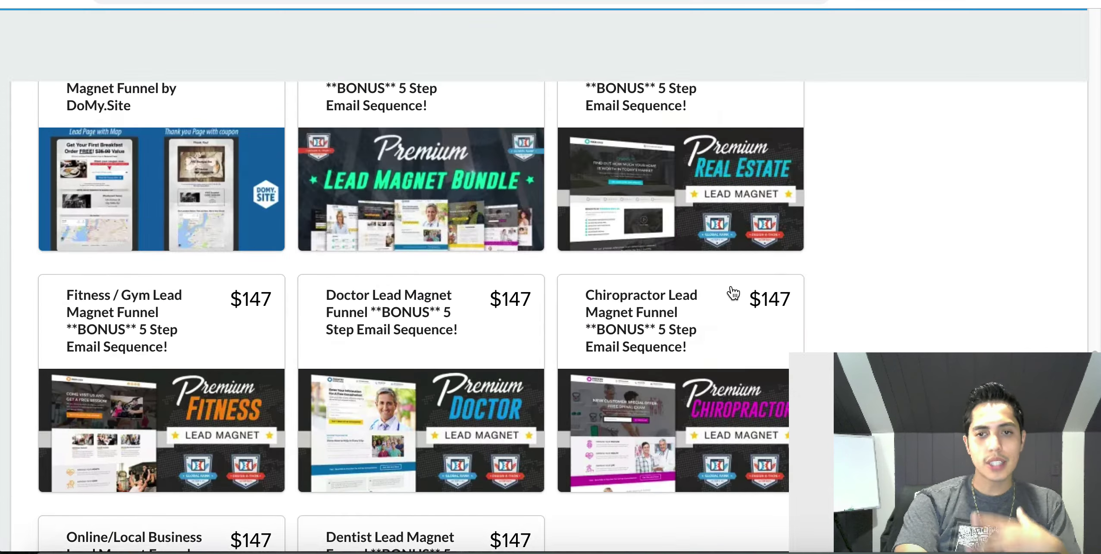
pyautogui.click(730, 284)
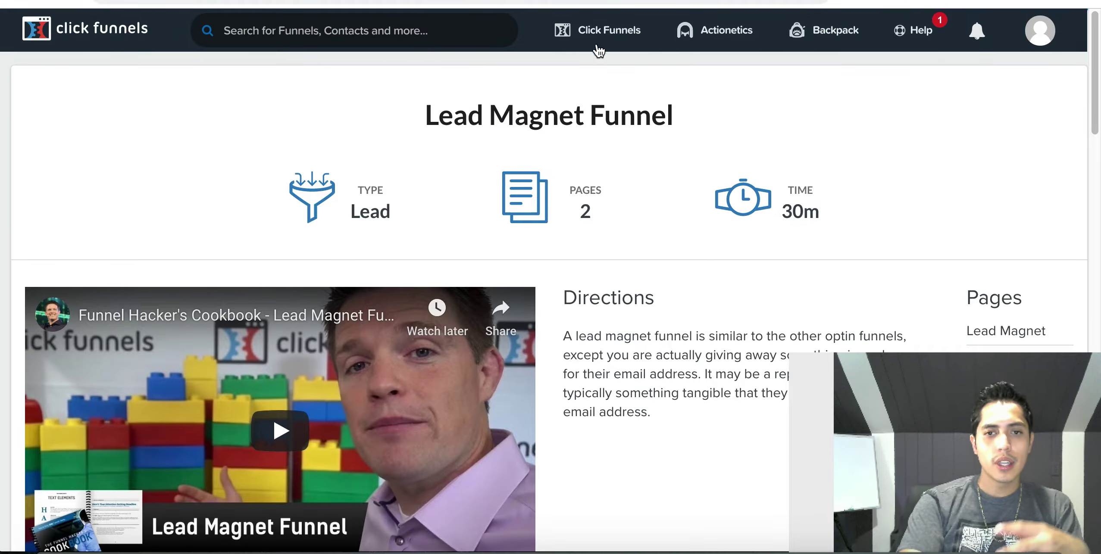
# From All Funnels, add a new funnel with Create New Funnel under the Classic Funnel Builder.
pyautogui.moveTo(597, 39)
pyautogui.click(596, 68)
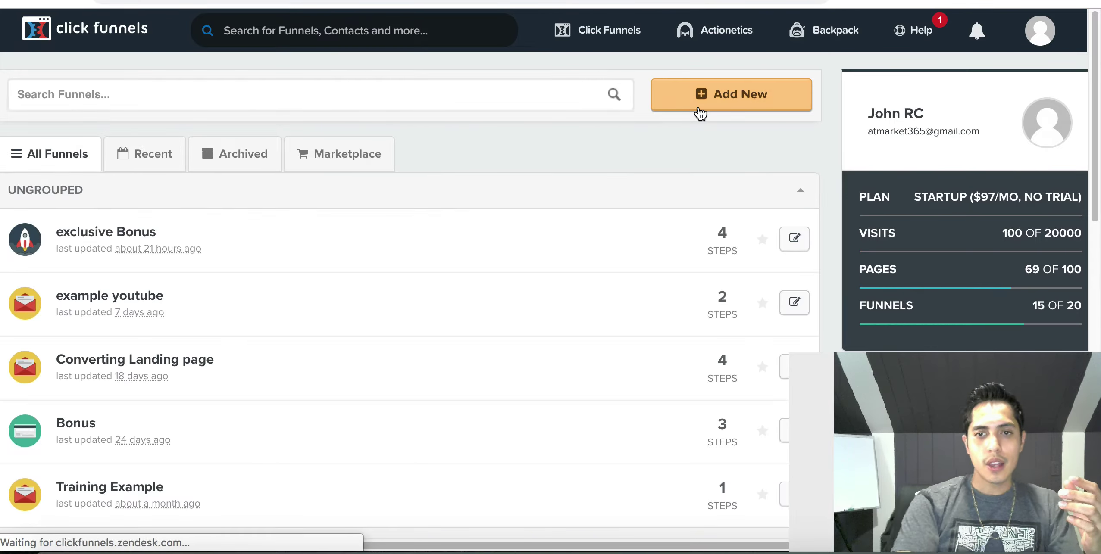
pyautogui.click(698, 106)
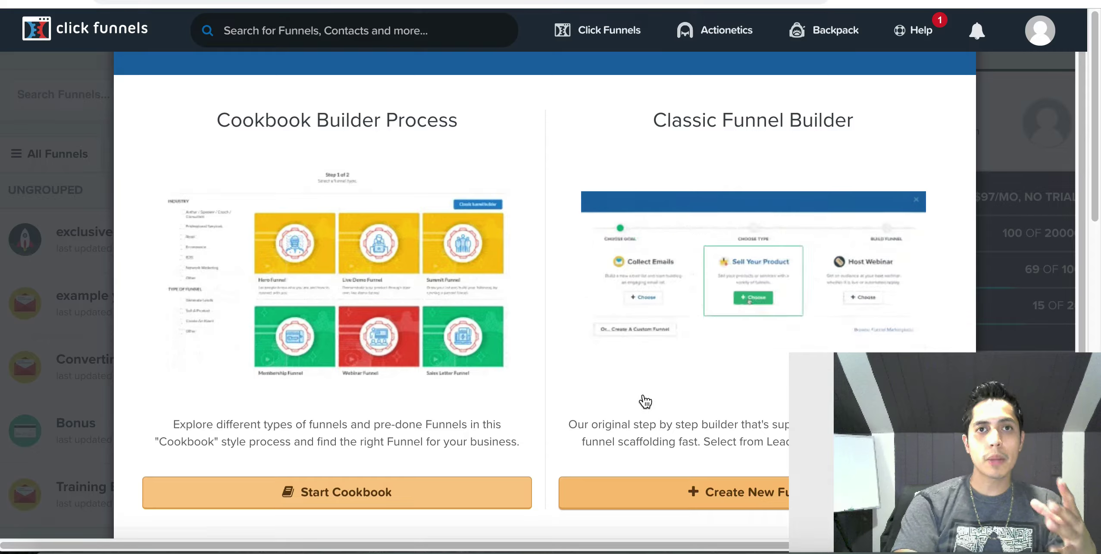
pyautogui.scroll(-2, 646, 402)
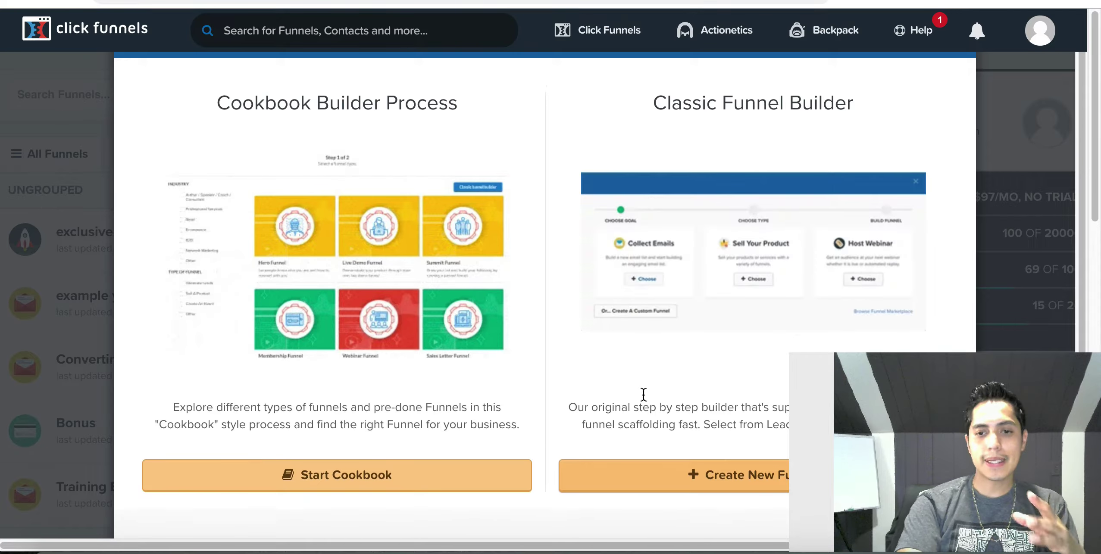
pyautogui.scroll(3, 645, 402)
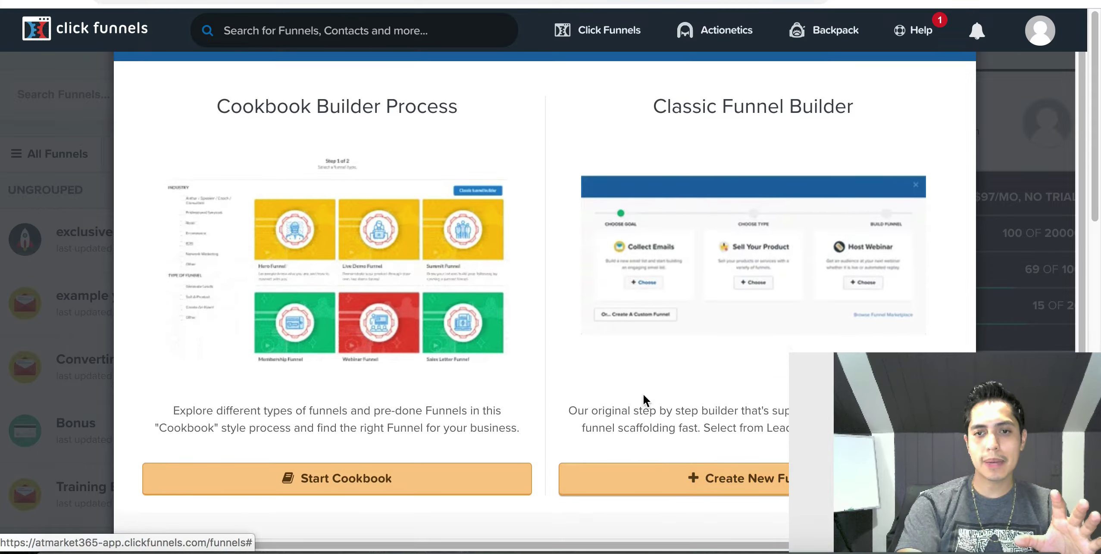
pyautogui.scroll(-2, 687, 400)
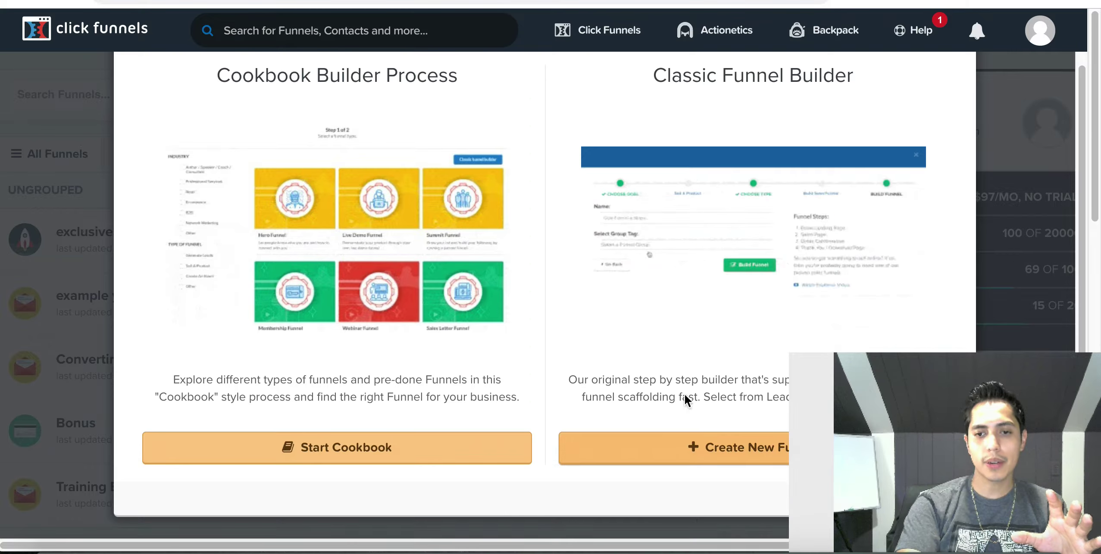
pyautogui.click(676, 447)
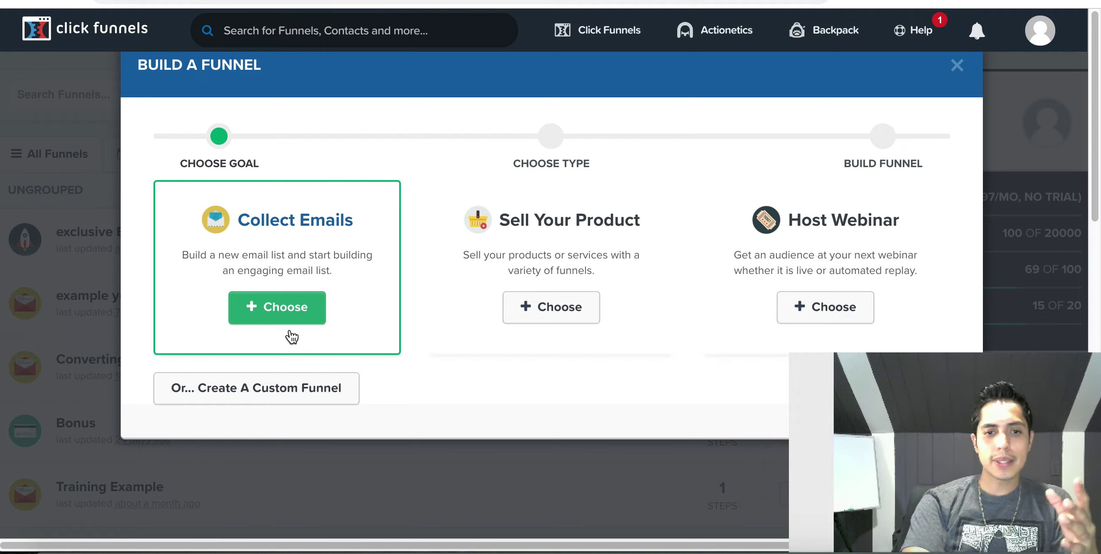
# Create a Collect Emails optin funnel named 'Ex for yout cf' and build it.
pyautogui.click(281, 304)
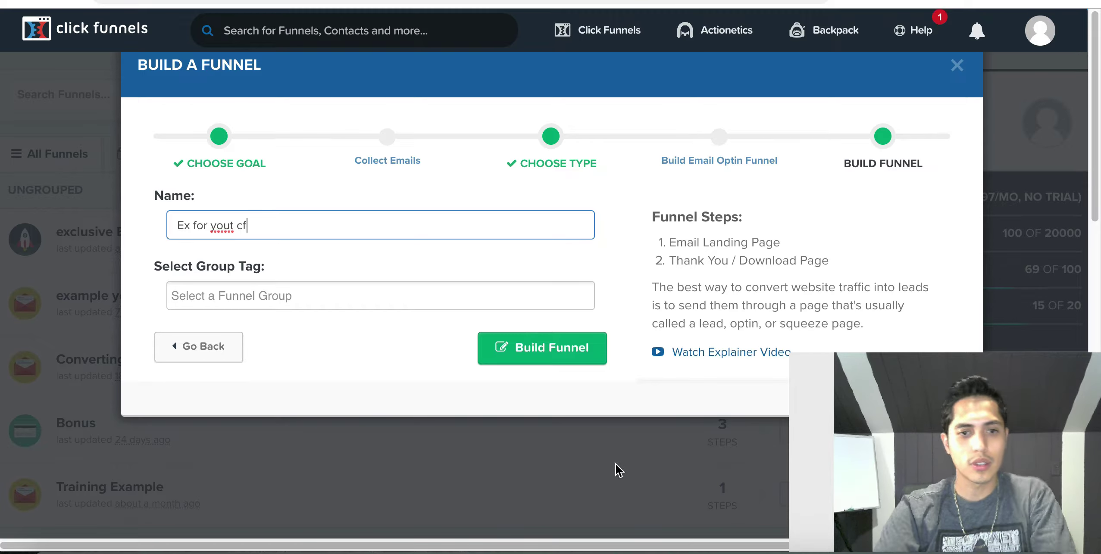
pyautogui.click(512, 359)
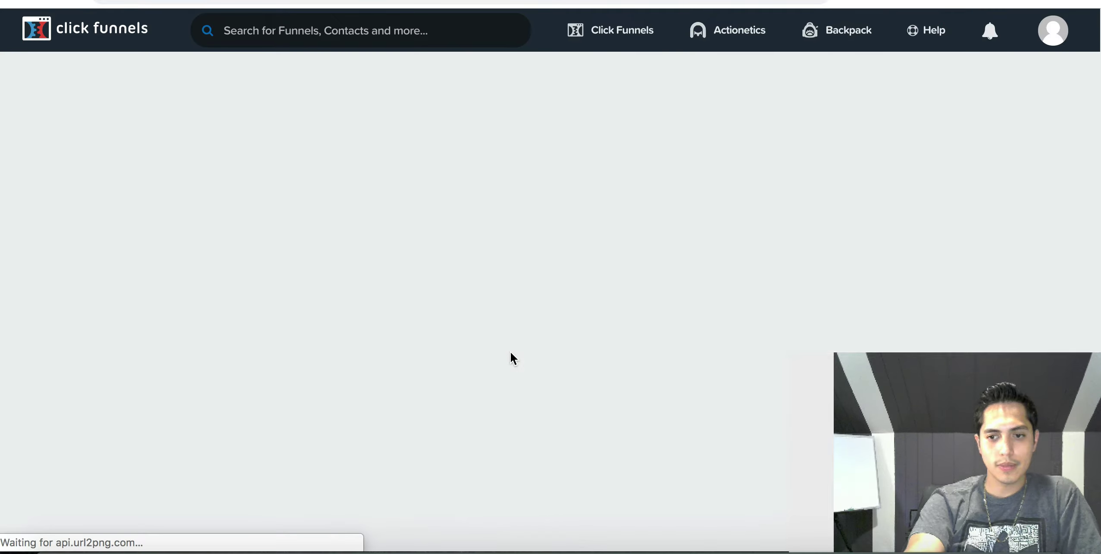
pyautogui.scroll(-2, 564, 290)
pyautogui.scroll(-10, 564, 291)
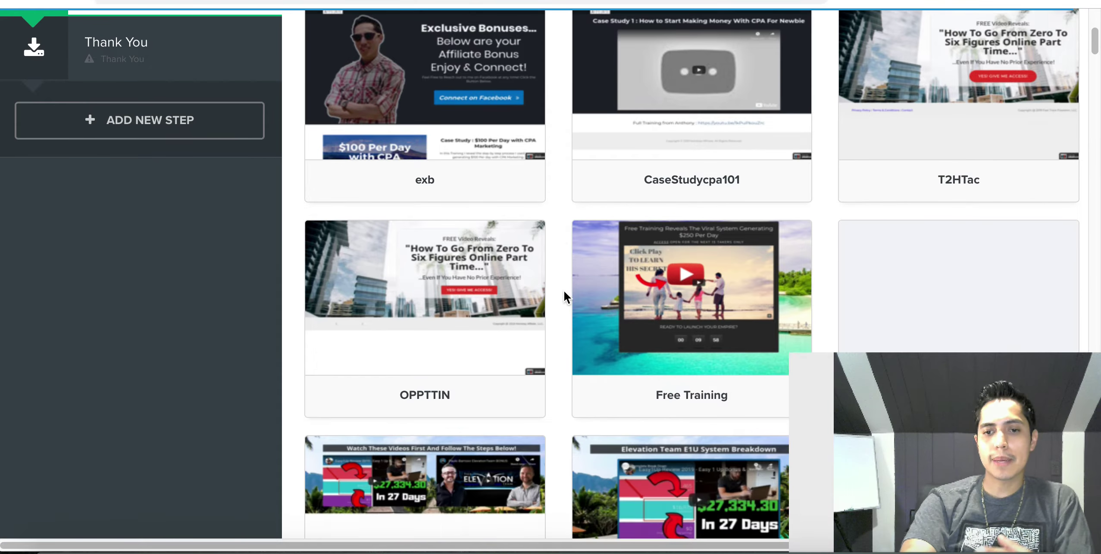
pyautogui.scroll(-7, 565, 296)
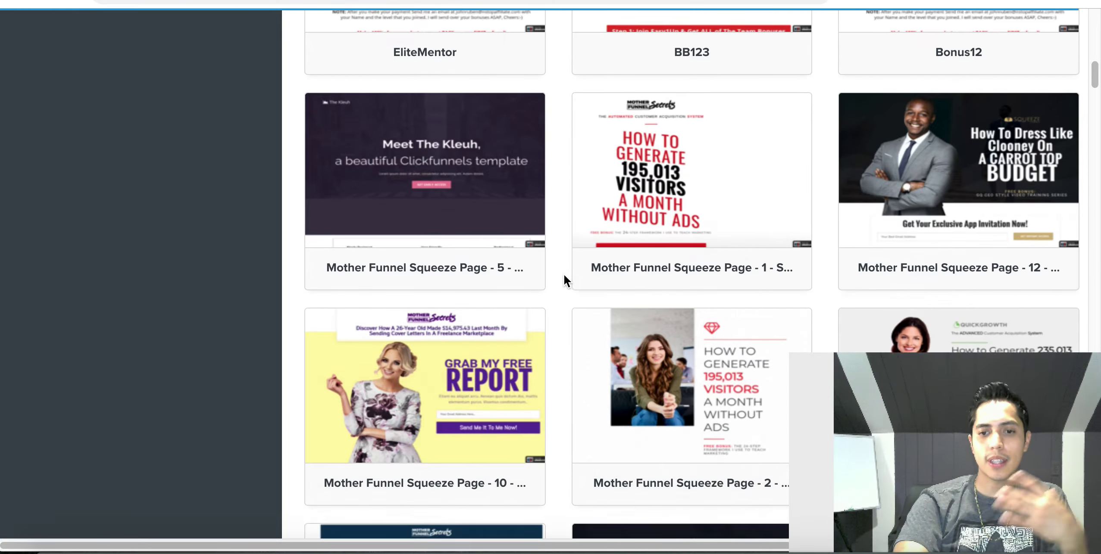
pyautogui.scroll(-2, 564, 355)
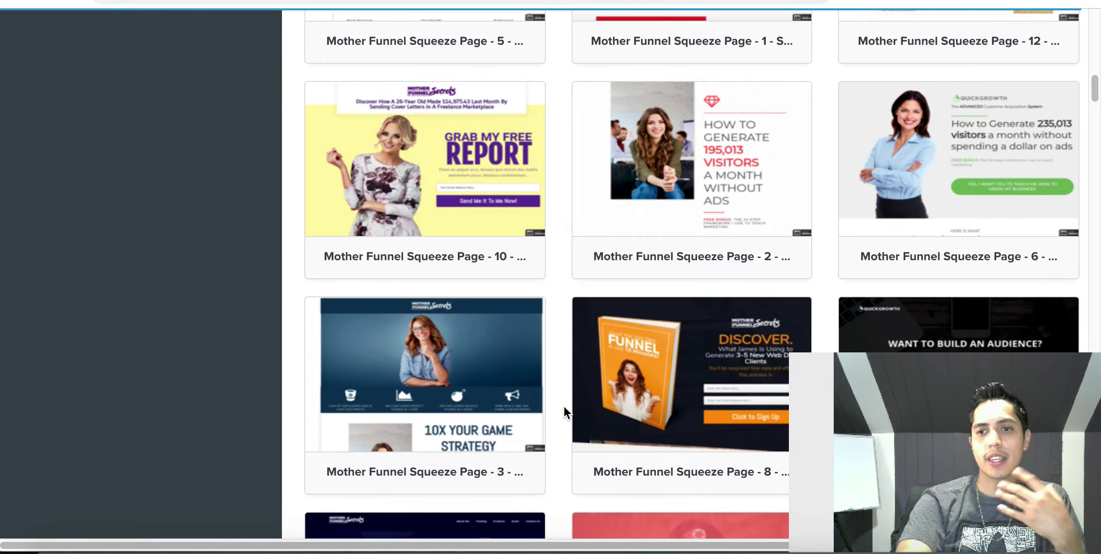
pyautogui.scroll(-3, 550, 294)
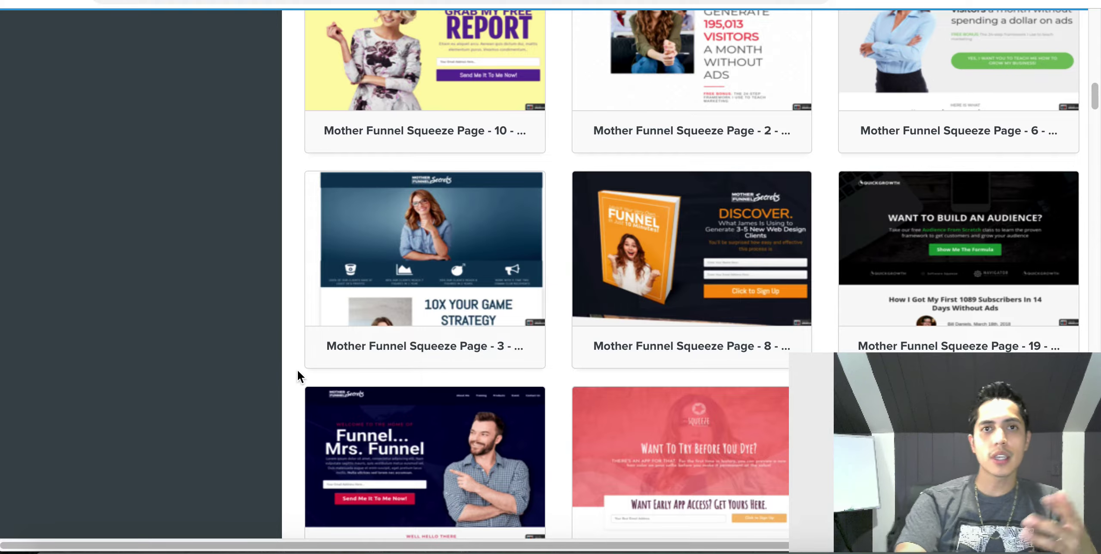
pyautogui.moveTo(526, 359)
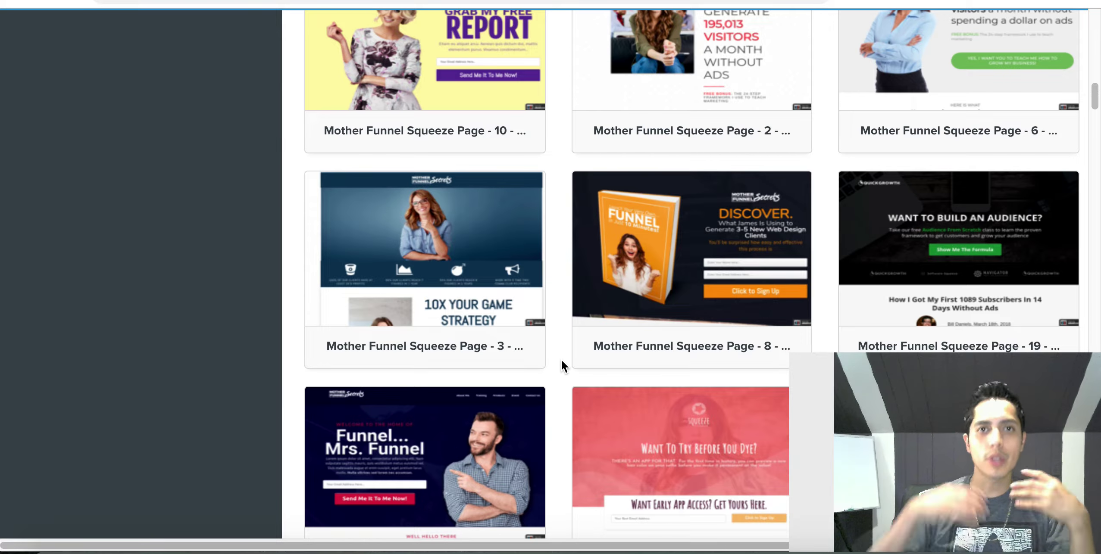
pyautogui.moveTo(666, 262)
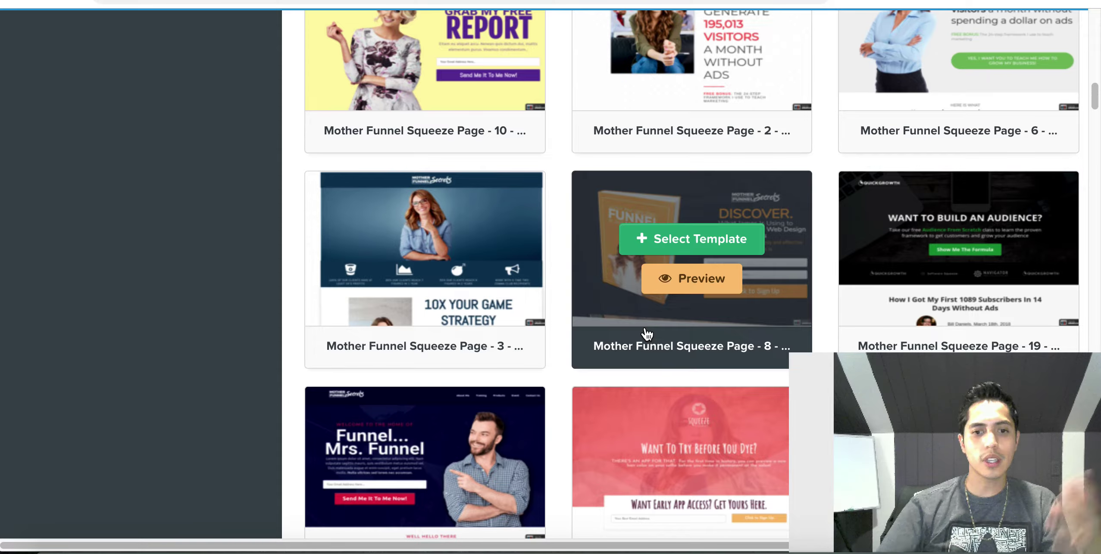
pyautogui.scroll(-3, 526, 545)
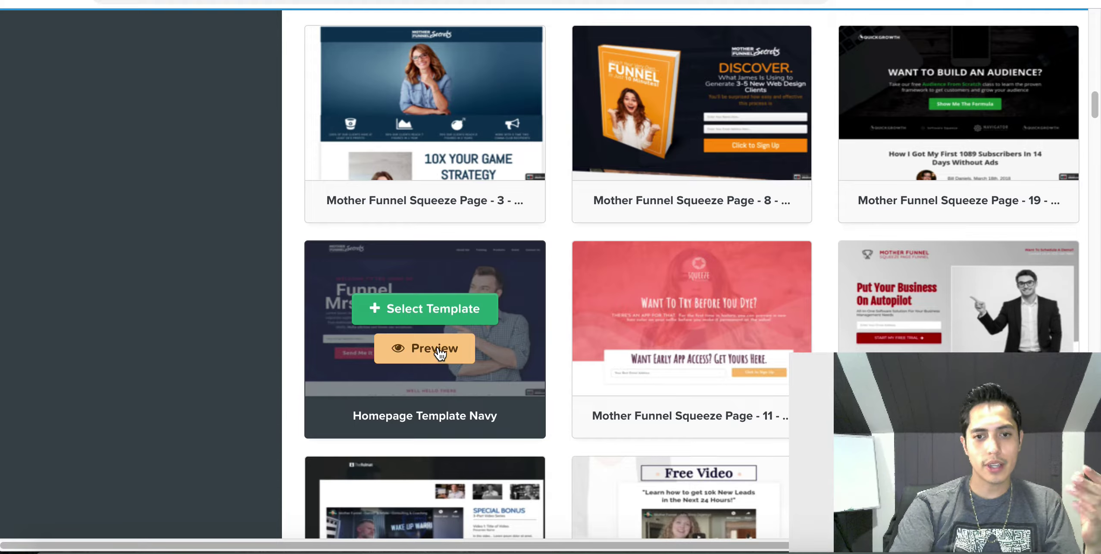
# Preview the Homepage Template Navy design from its hero section down to testimonials and footer.
pyautogui.click(438, 347)
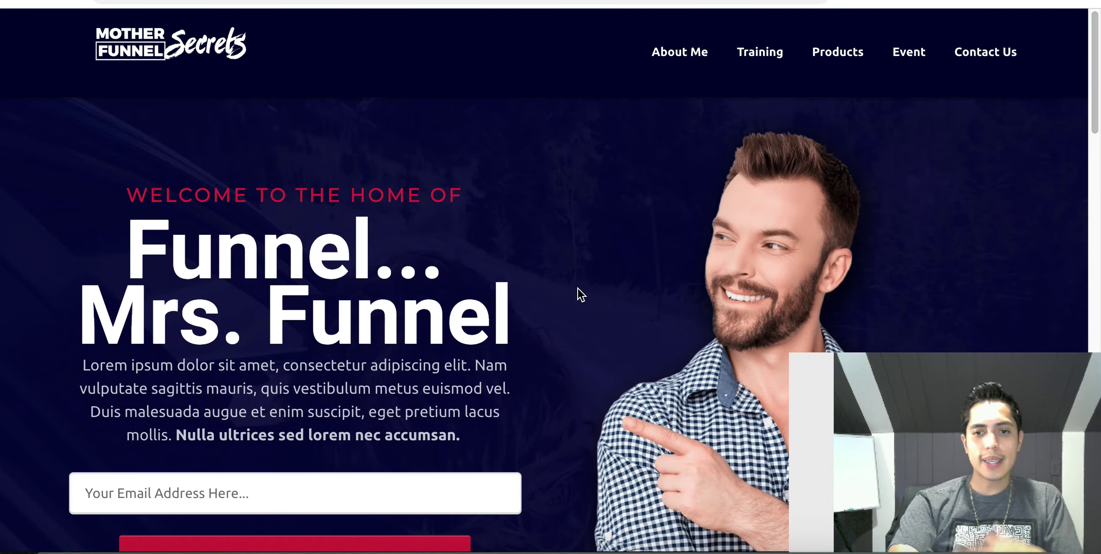
pyautogui.scroll(-1, 578, 292)
pyautogui.scroll(-4, 578, 289)
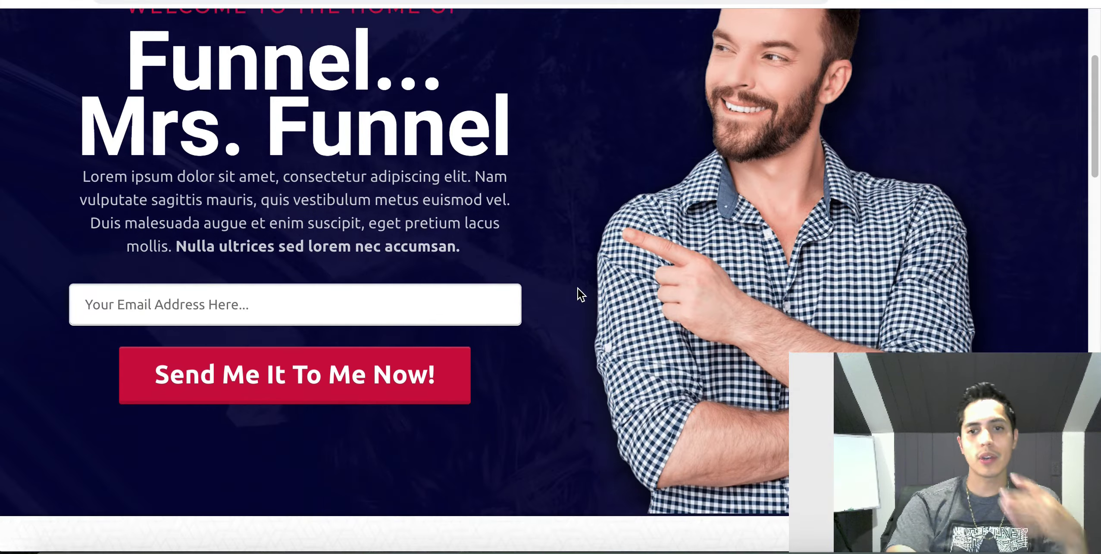
pyautogui.scroll(2, 578, 289)
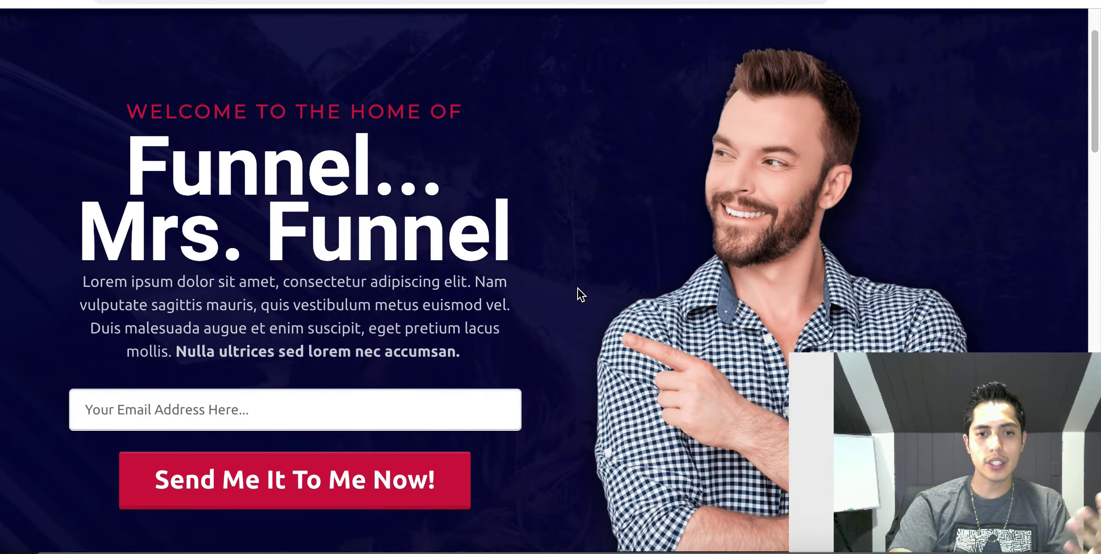
pyautogui.scroll(-12, 578, 288)
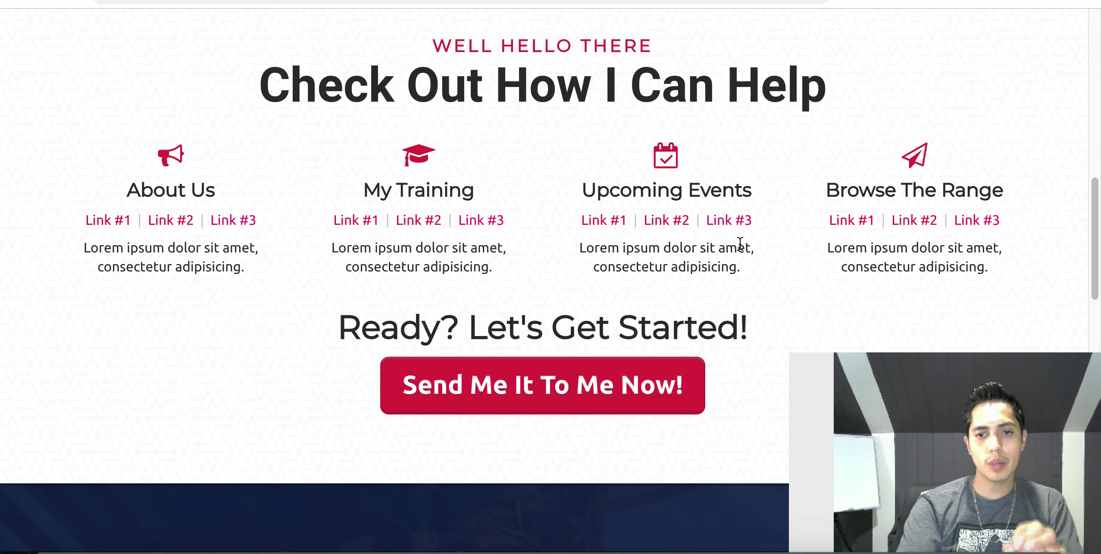
pyautogui.scroll(-11, 521, 361)
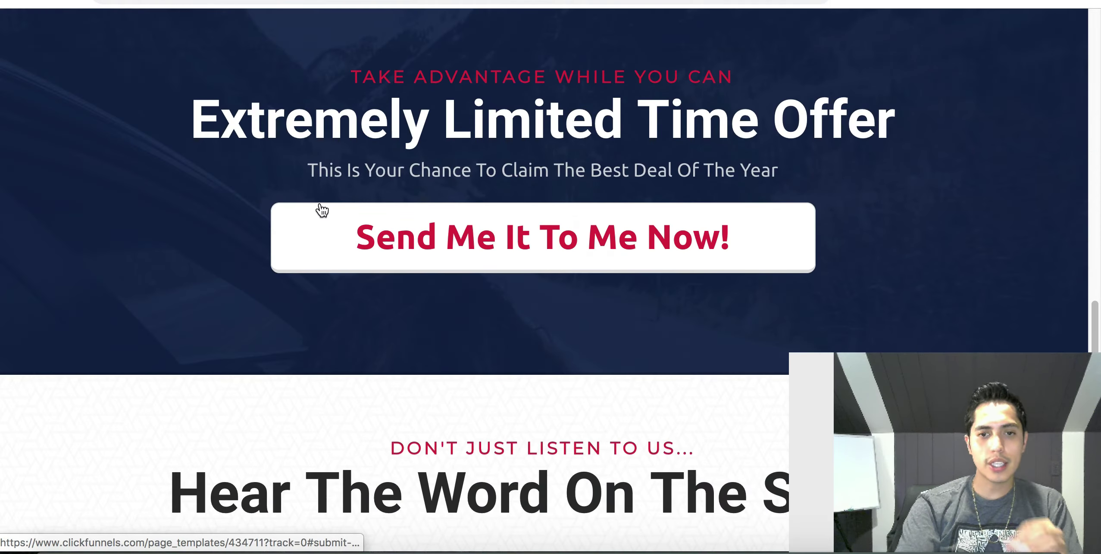
pyautogui.scroll(-10, 348, 280)
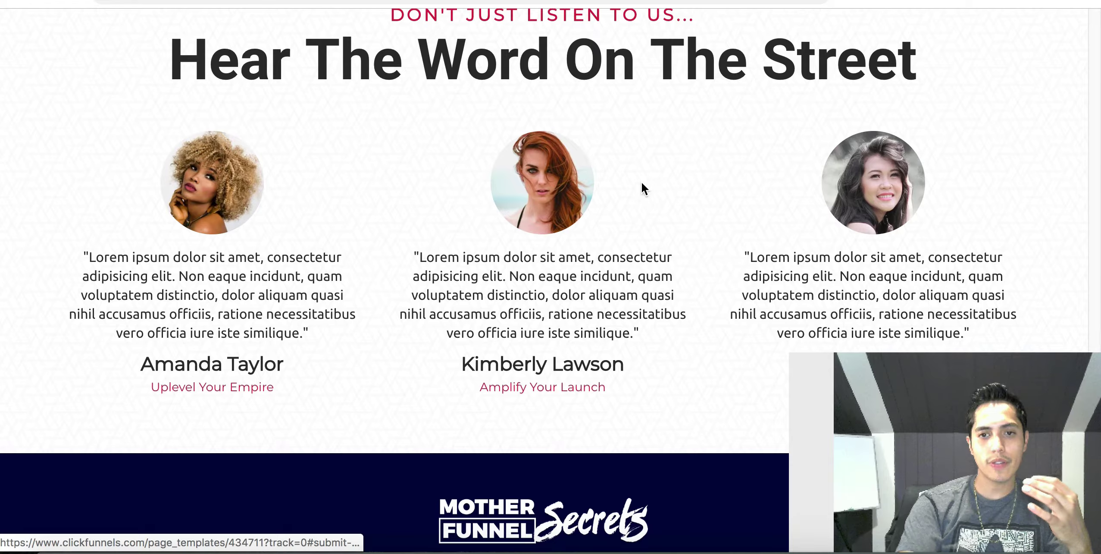
pyautogui.scroll(1, 136, 231)
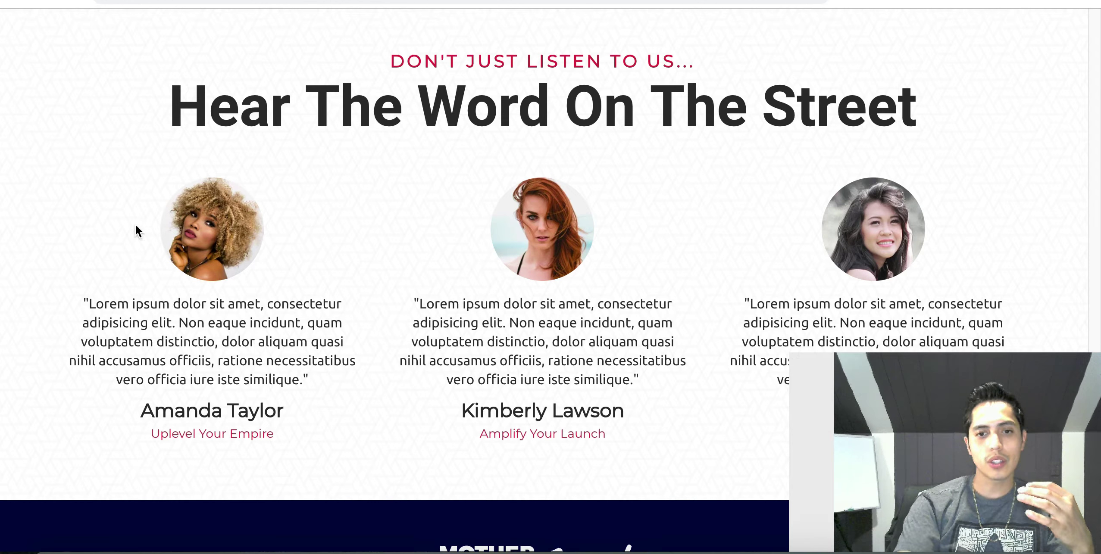
pyautogui.scroll(2, 229, 319)
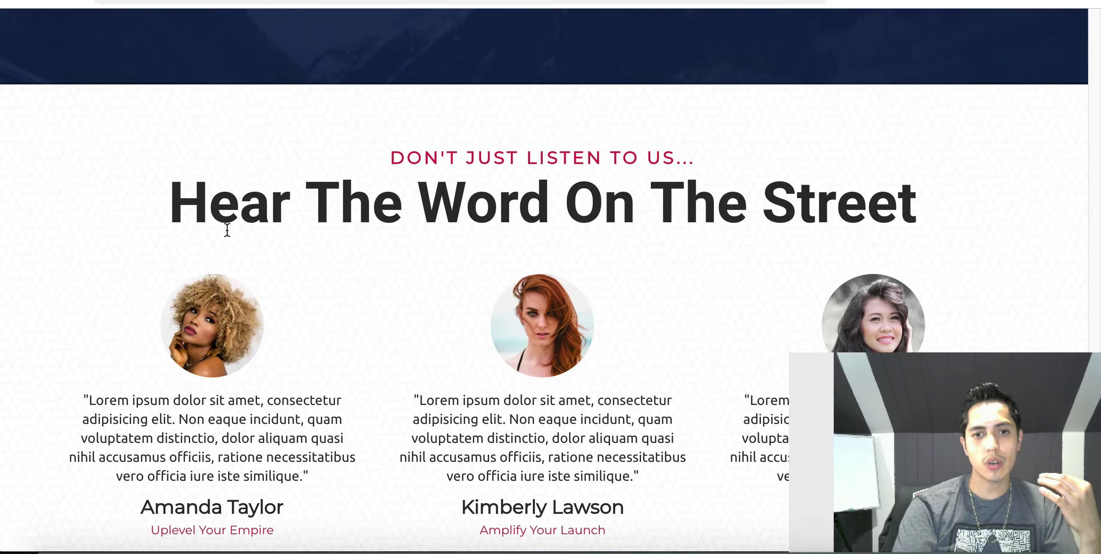
pyautogui.scroll(-5, 440, 264)
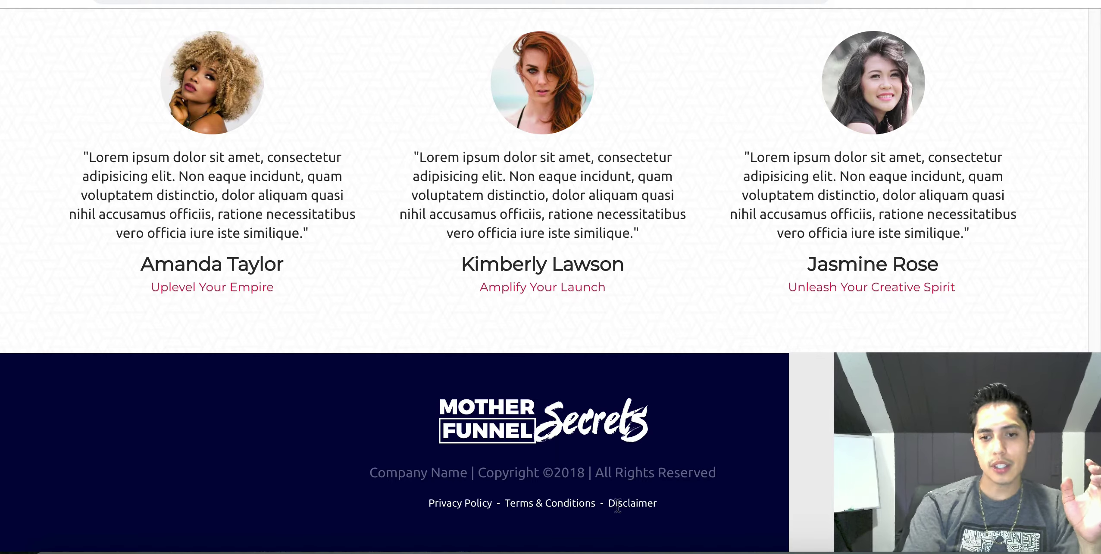
pyautogui.scroll(15, 586, 371)
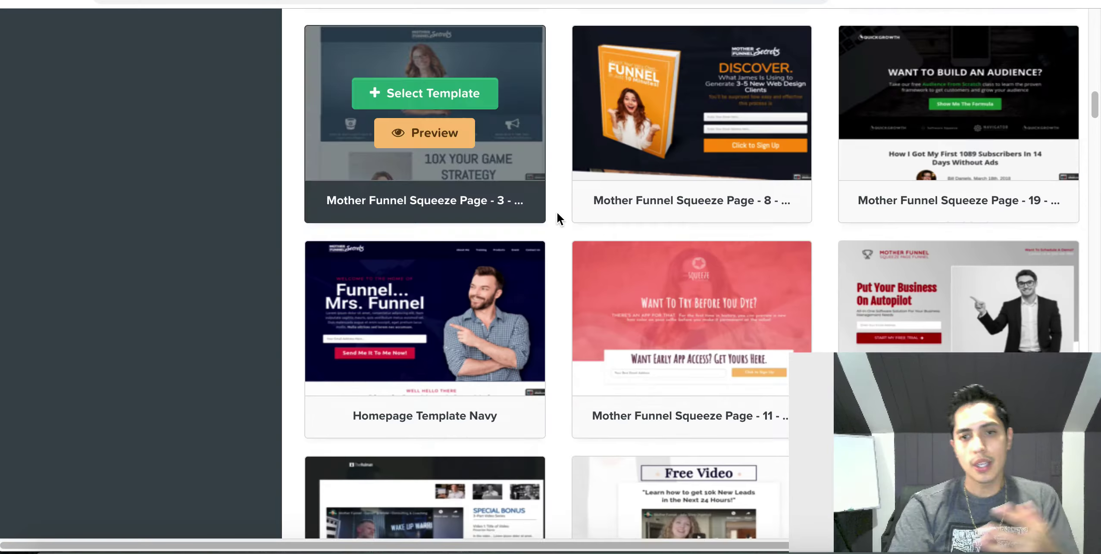
pyautogui.scroll(-10, 554, 192)
# Select the orange-book Mother Funnel Squeeze Page 8 template for the Optin step.
pyautogui.scroll(5, 554, 192)
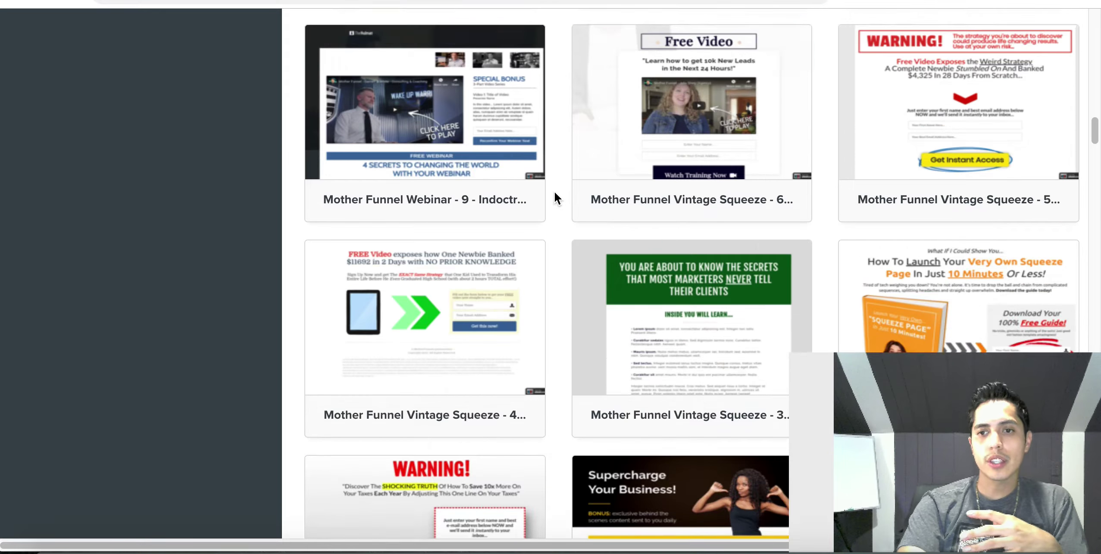
pyautogui.scroll(5, 554, 192)
pyautogui.moveTo(683, 176)
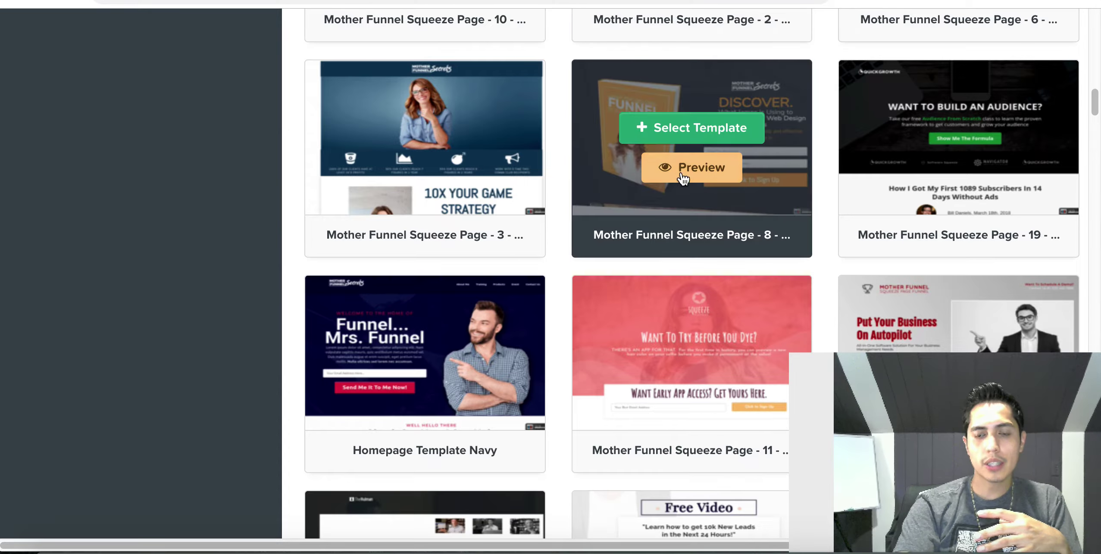
pyautogui.click(691, 126)
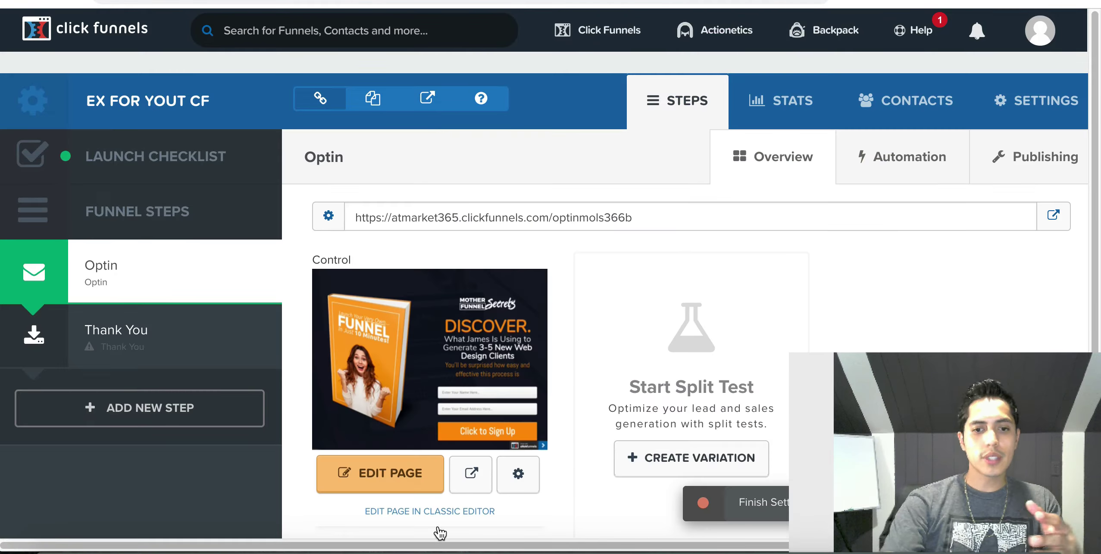
pyautogui.scroll(-3, 522, 472)
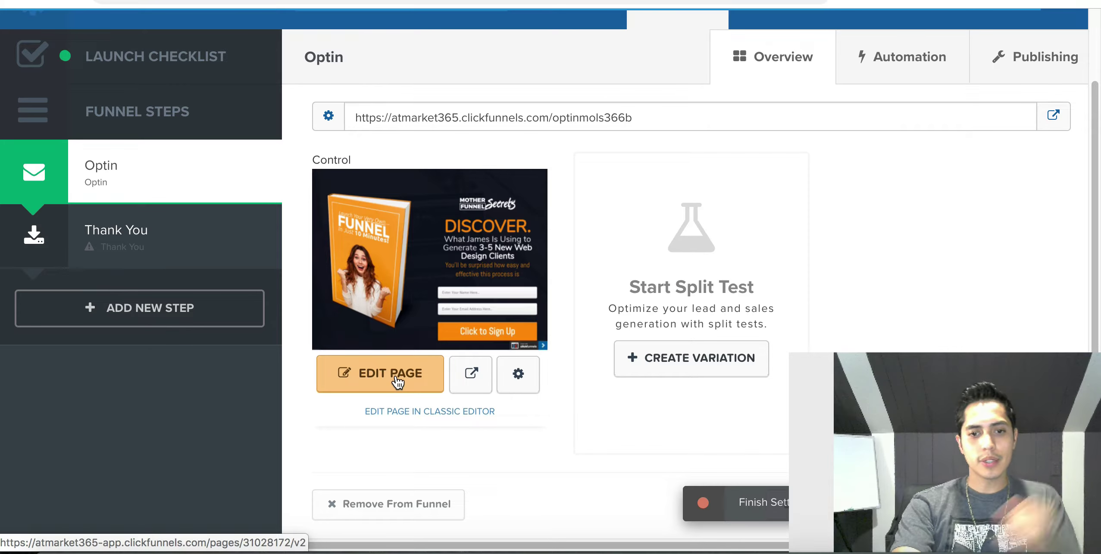
# Drag the book image into the right column above the DISCOVER headline.
pyautogui.scroll(-10, 432, 492)
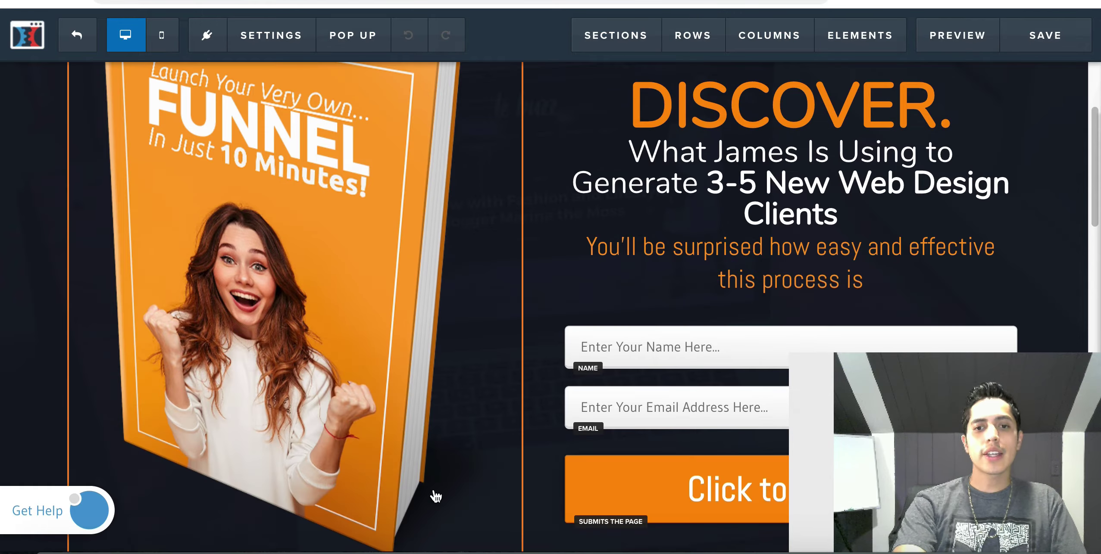
pyautogui.scroll(-10, 444, 457)
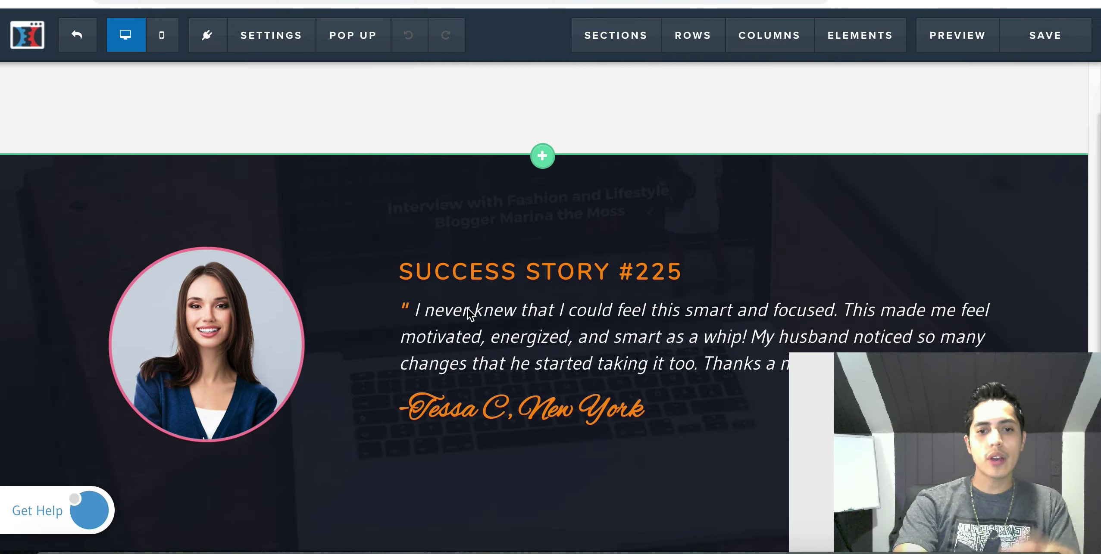
pyautogui.scroll(-3, 449, 393)
pyautogui.scroll(1, 555, 259)
pyautogui.scroll(15, 556, 259)
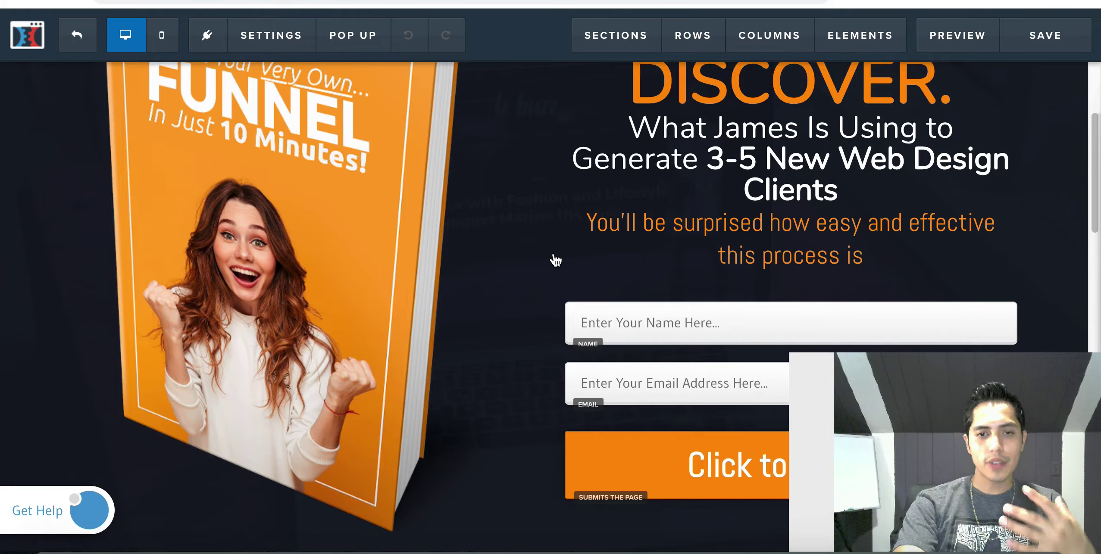
pyautogui.scroll(-3, 557, 259)
pyautogui.scroll(3, 556, 259)
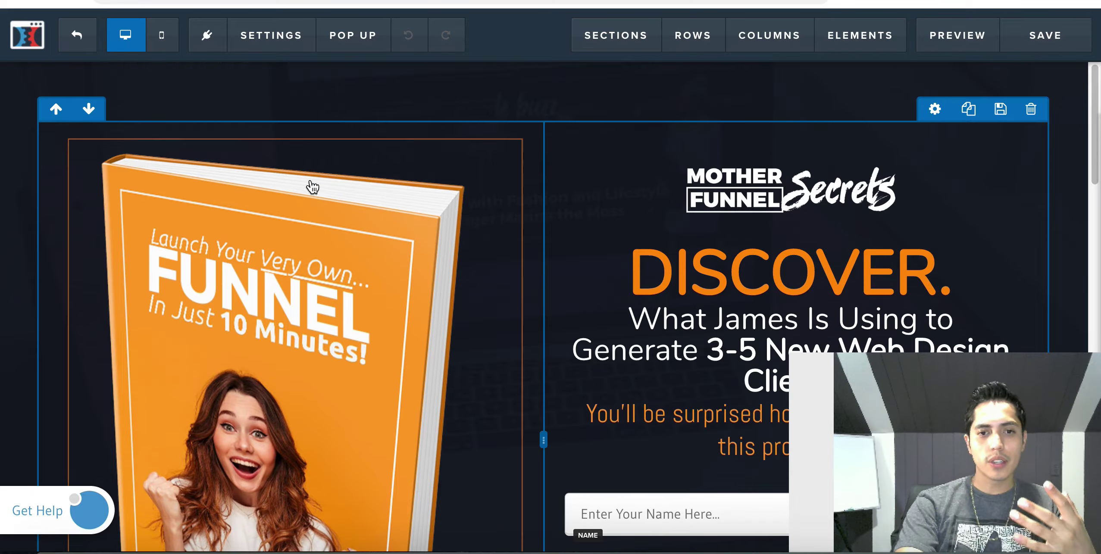
pyautogui.scroll(-1, 379, 239)
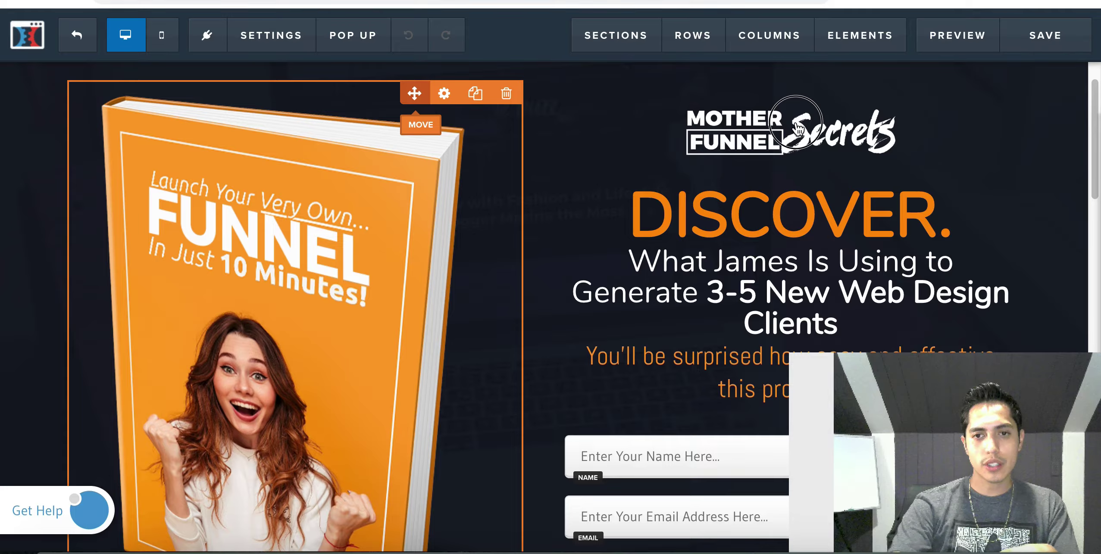
pyautogui.scroll(1, 797, 127)
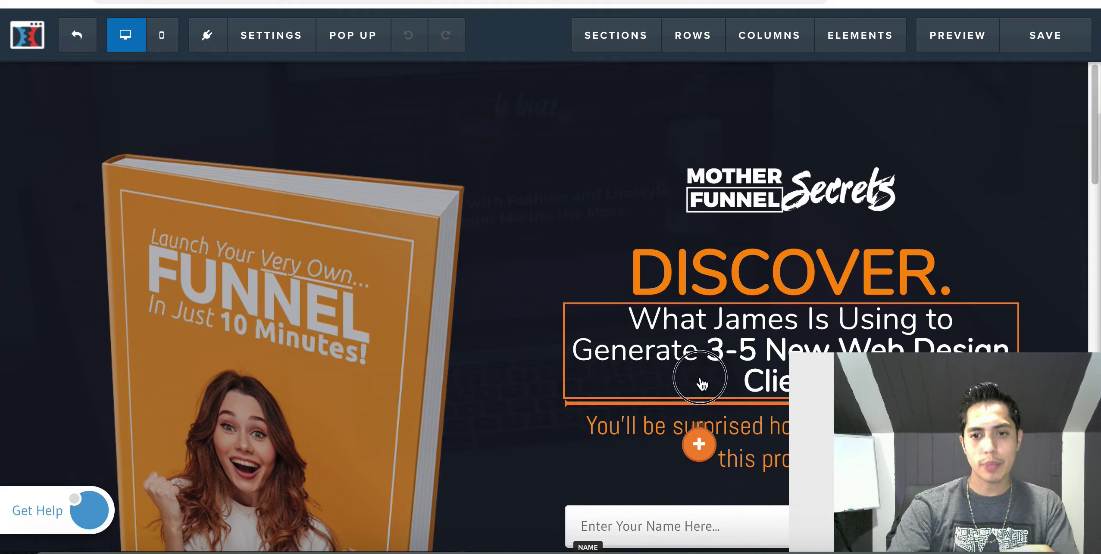
pyautogui.moveTo(703, 390); pyautogui.dragTo(719, 341)
pyautogui.moveTo(702, 399); pyautogui.dragTo(737, 268)
pyautogui.moveTo(741, 223); pyautogui.dragTo(740, 220)
pyautogui.scroll(-10, 738, 302)
pyautogui.scroll(3, 738, 360)
pyautogui.scroll(8, 736, 360)
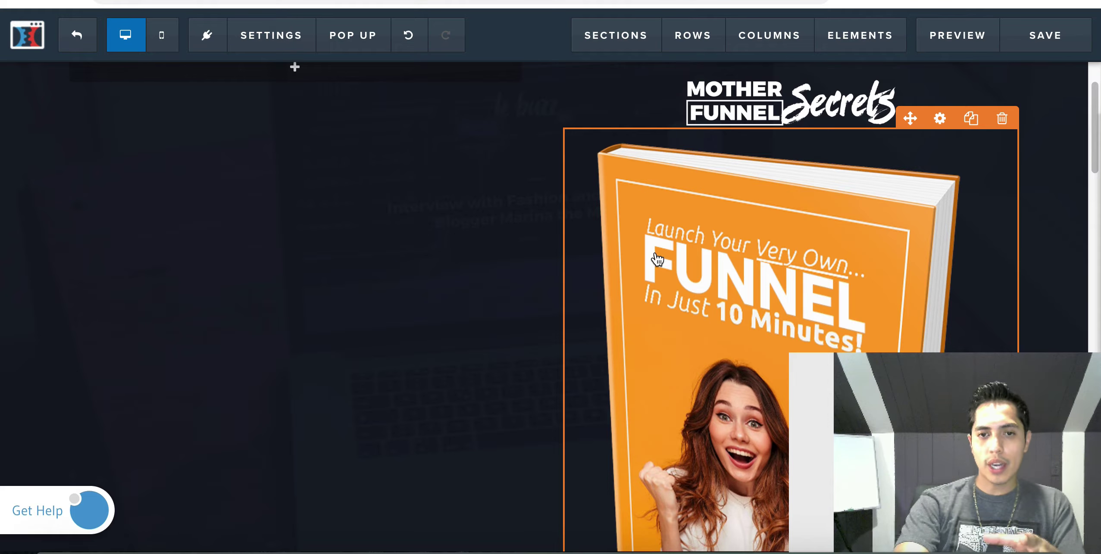
# Undo the move so the book image returns to the left column.
pyautogui.click(404, 41)
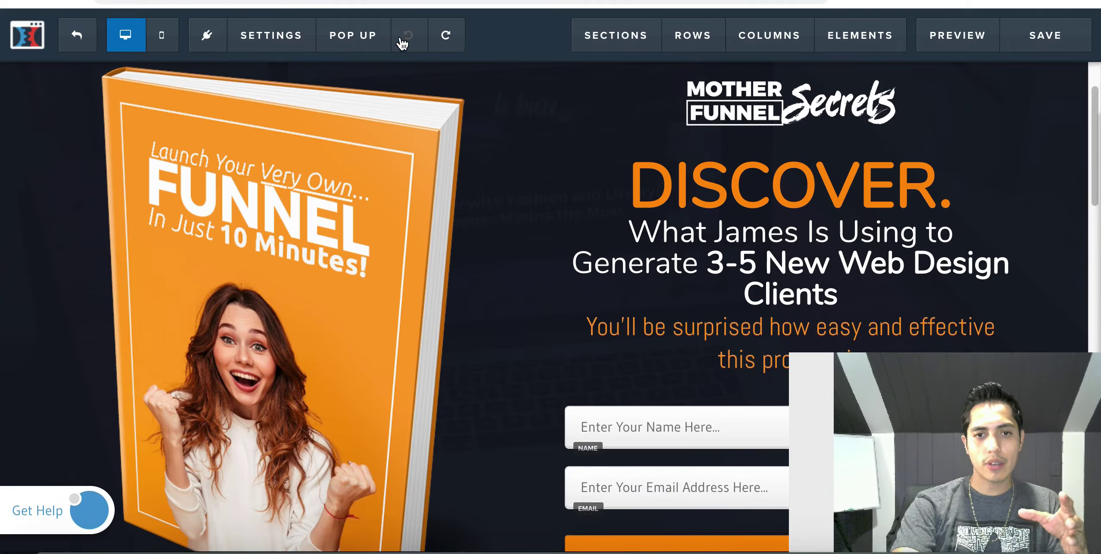
pyautogui.scroll(-5, 563, 254)
pyautogui.scroll(-2, 563, 255)
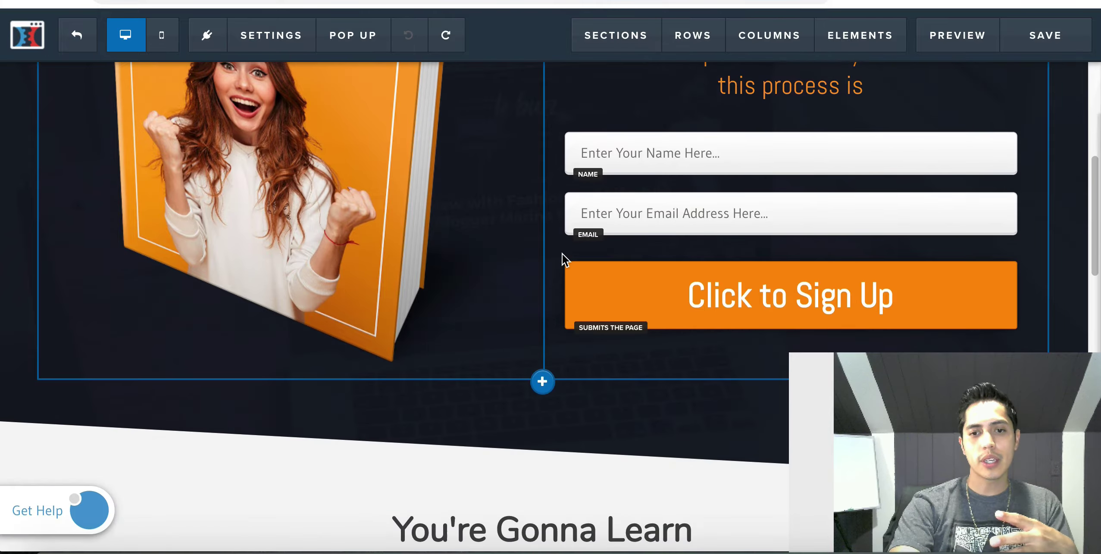
pyautogui.scroll(4, 562, 257)
pyautogui.scroll(-7, 562, 256)
pyautogui.scroll(-1, 563, 256)
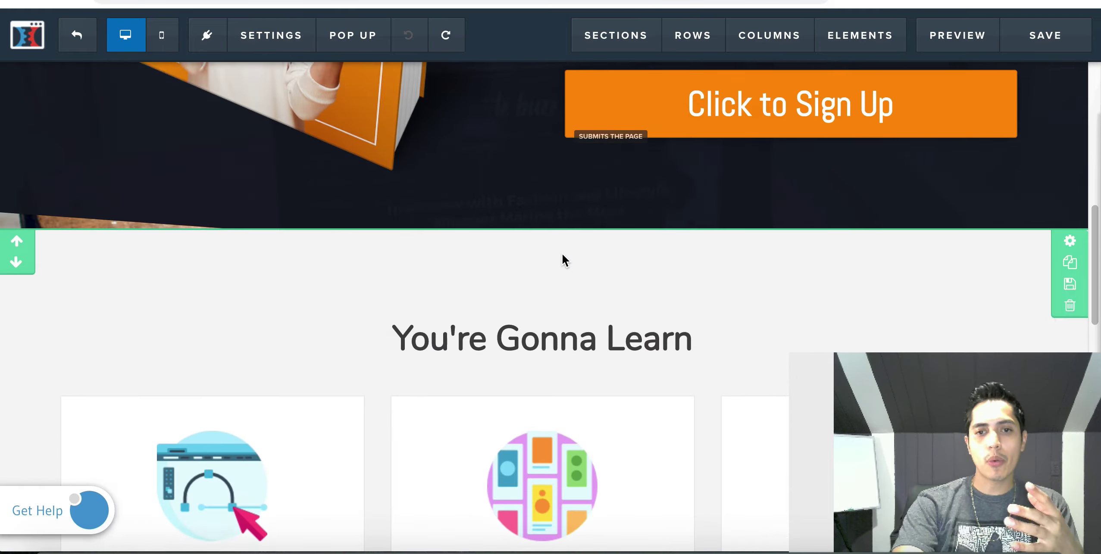
# Add a new 1-column row directly below the sign-up form.
pyautogui.scroll(6, 563, 258)
pyautogui.scroll(-2, 565, 342)
pyautogui.scroll(2, 565, 343)
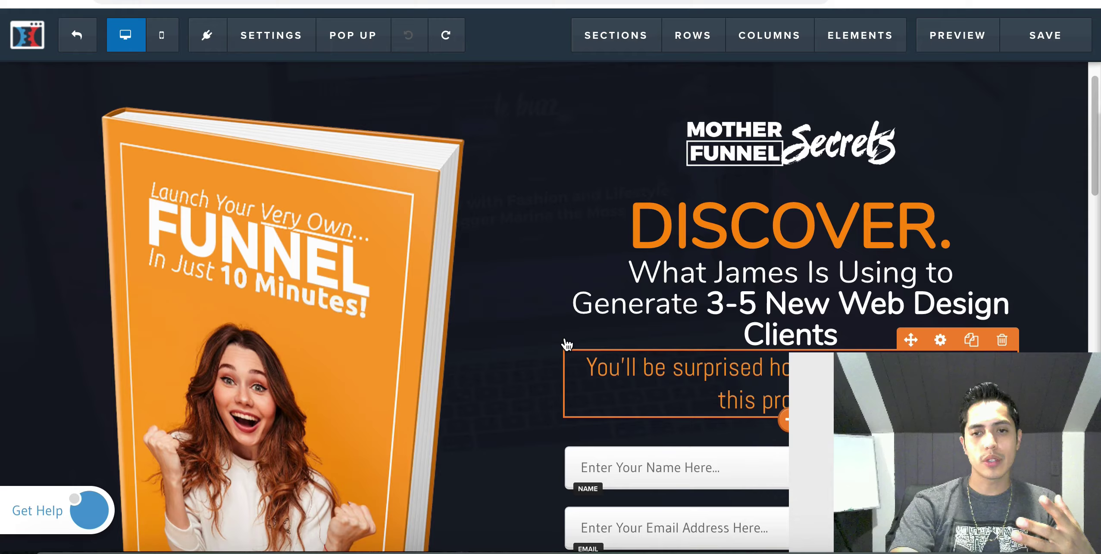
pyautogui.scroll(-6, 565, 344)
pyautogui.moveTo(543, 366)
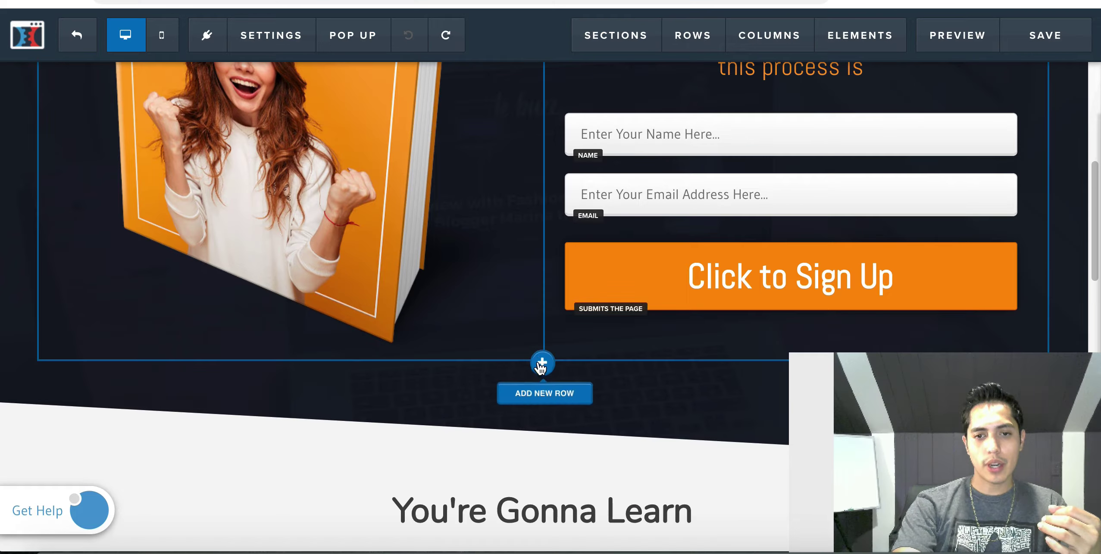
pyautogui.click(551, 397)
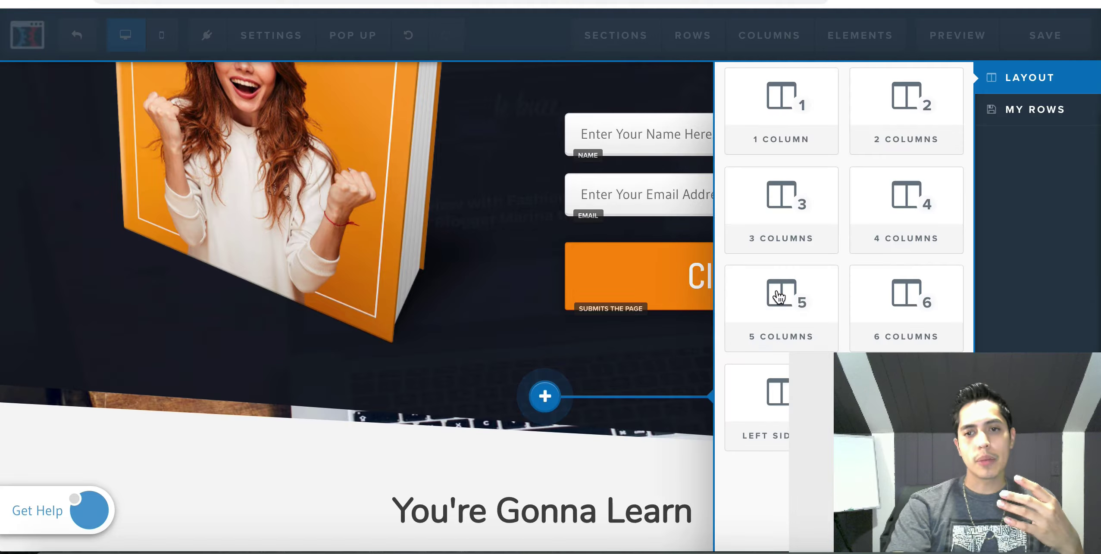
pyautogui.click(793, 115)
# Insert a Video element from the Media section into the new row.
pyautogui.scroll(-3, 619, 325)
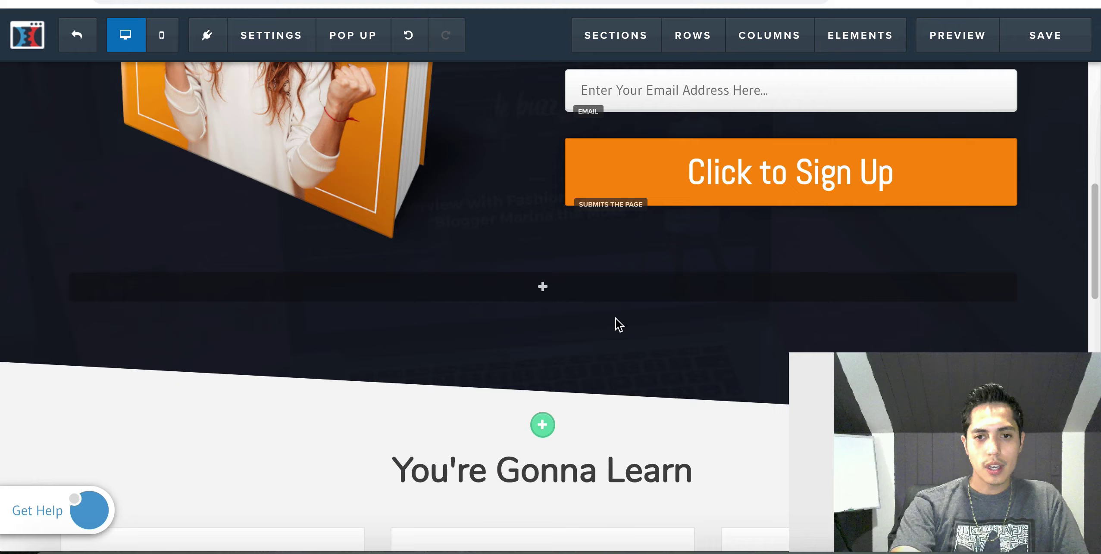
pyautogui.moveTo(572, 289)
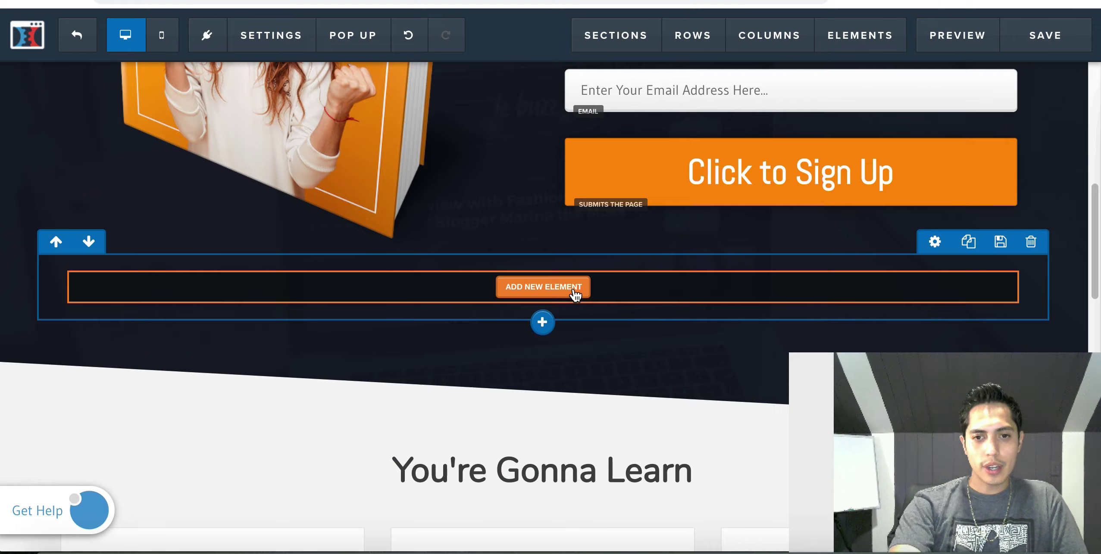
pyautogui.click(534, 294)
pyautogui.scroll(-1, 774, 368)
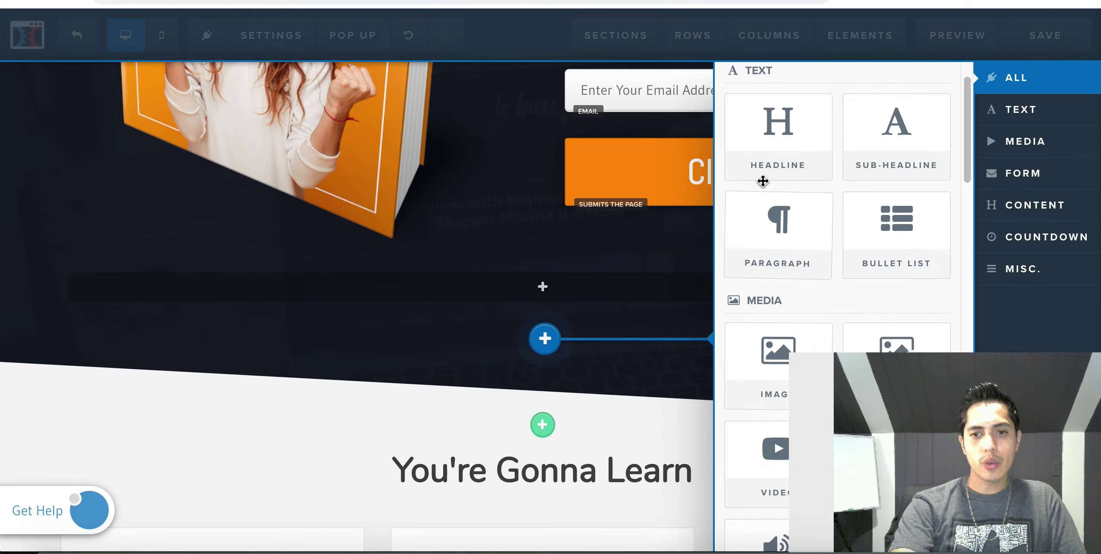
pyautogui.scroll(-3, 778, 340)
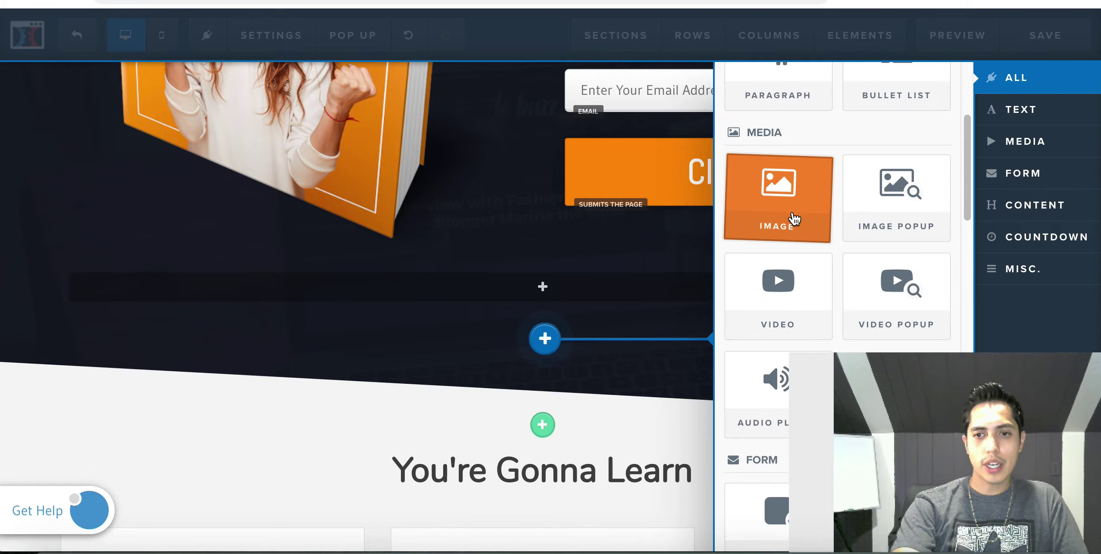
pyautogui.scroll(-2, 794, 228)
pyautogui.scroll(2, 802, 246)
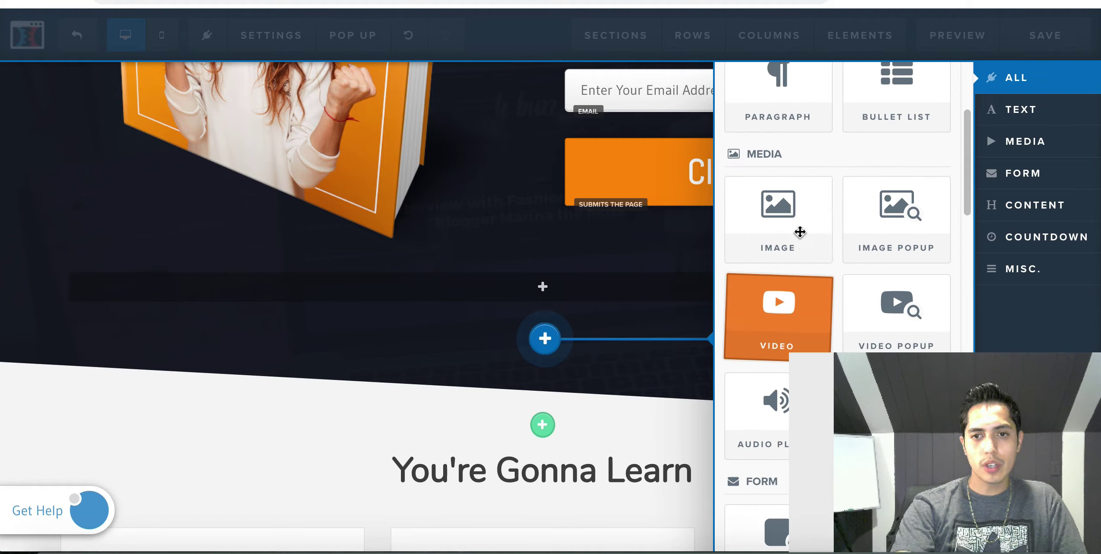
pyautogui.scroll(-2, 780, 250)
pyautogui.click(778, 254)
pyautogui.scroll(-5, 708, 394)
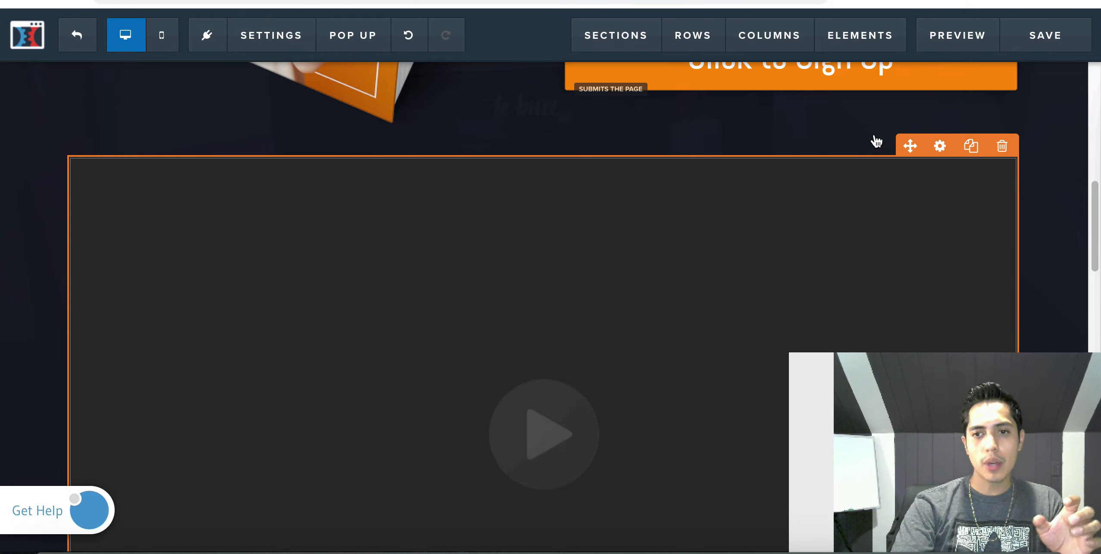
# Set the video's Advanced width to Half Width and close its settings.
pyautogui.click(941, 147)
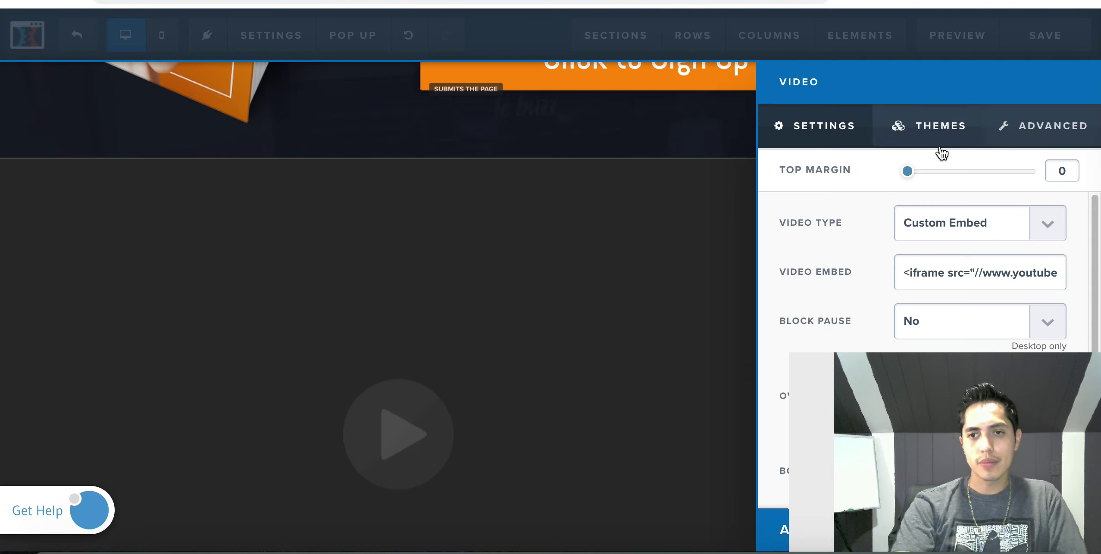
pyautogui.click(1059, 126)
pyautogui.click(1002, 228)
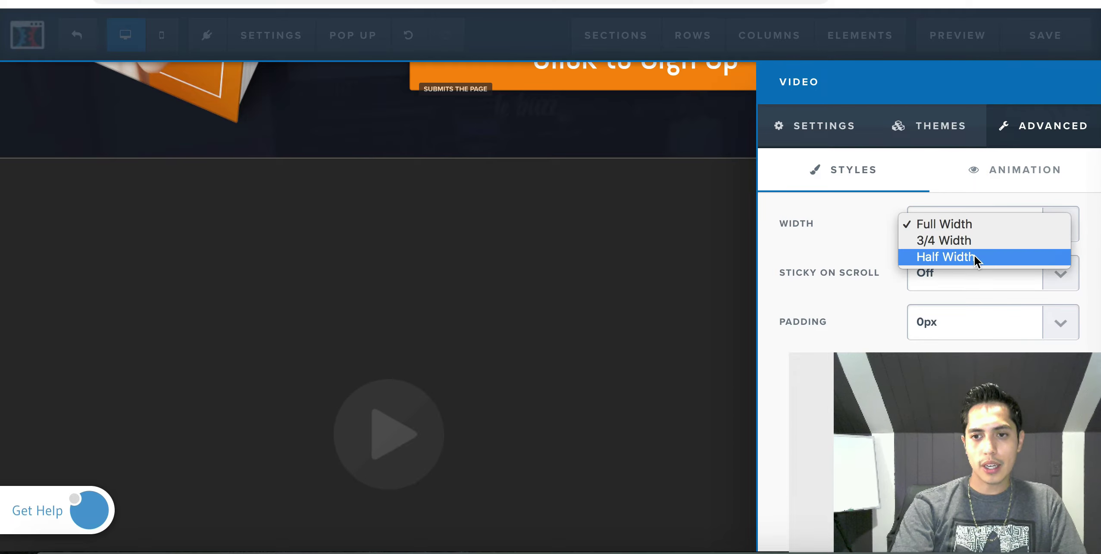
pyautogui.click(975, 260)
pyautogui.click(544, 318)
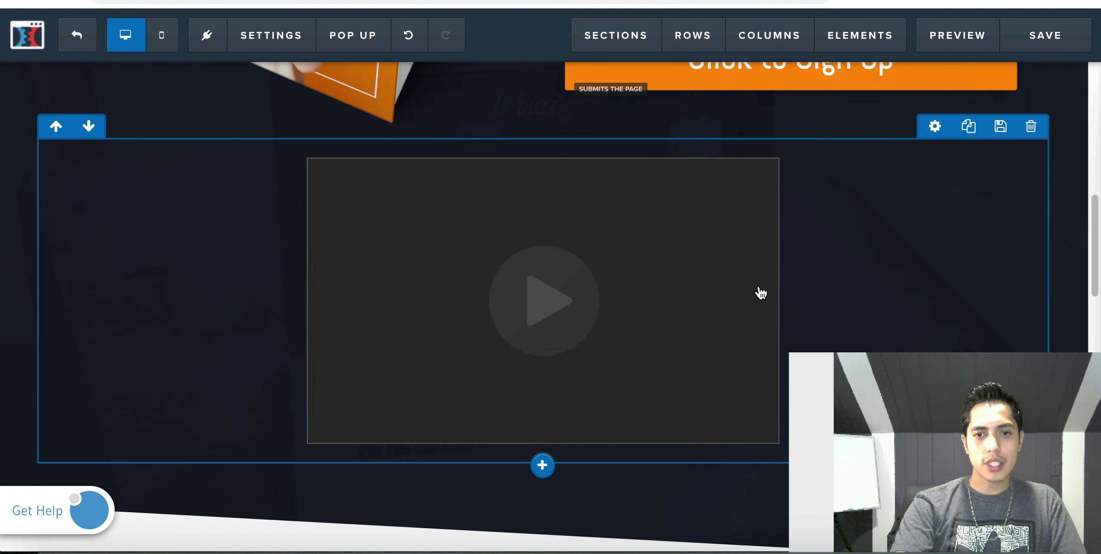
pyautogui.scroll(-4, 587, 398)
pyautogui.scroll(10, 590, 383)
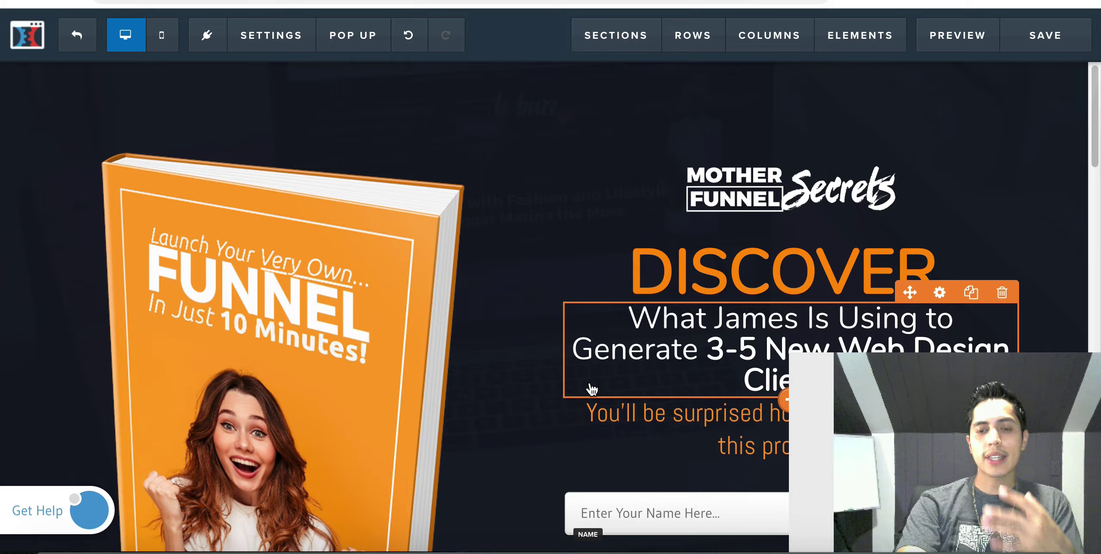
pyautogui.scroll(-7, 591, 391)
pyautogui.scroll(-7, 592, 389)
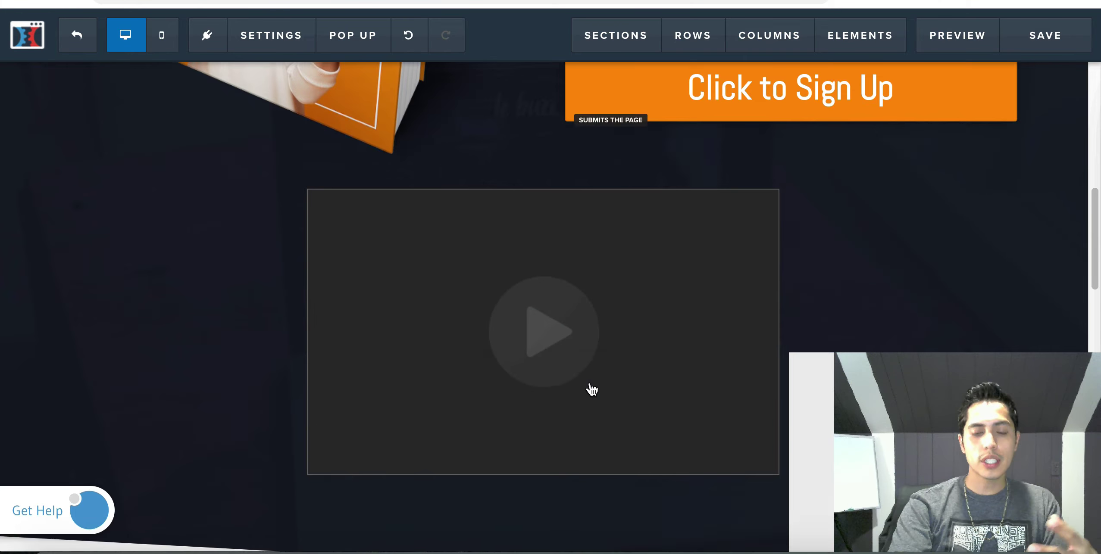
pyautogui.scroll(-5, 592, 389)
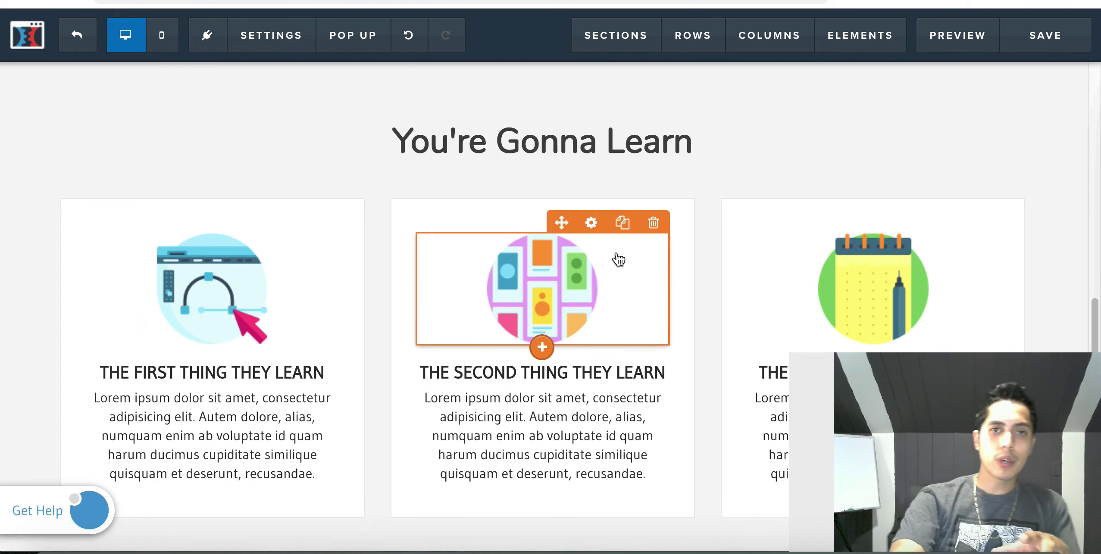
# Show the 1–6 column layout options for a row beneath the three You're Gonna Learn cards.
pyautogui.scroll(-2, 591, 380)
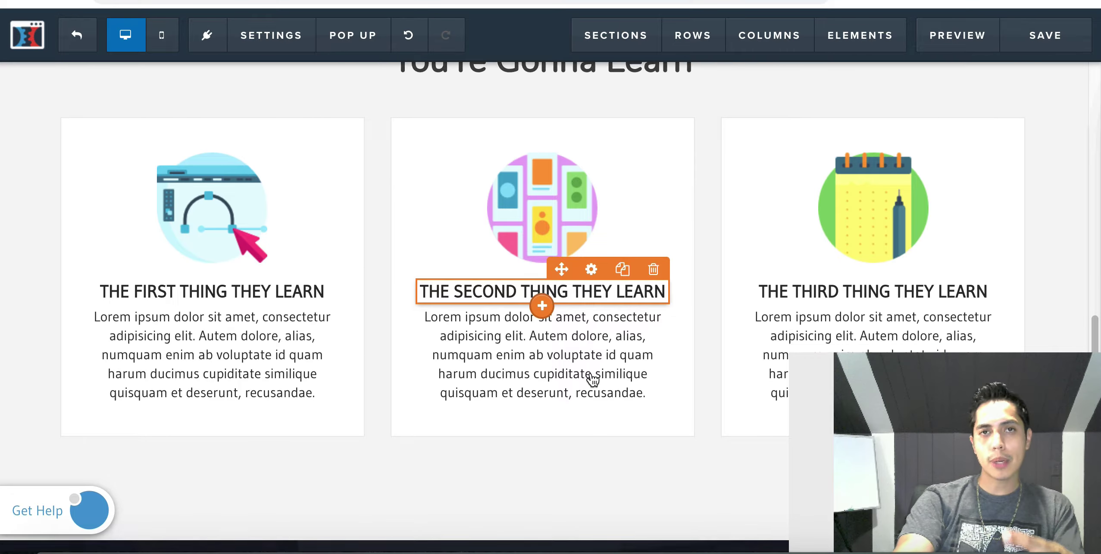
pyautogui.scroll(1, 592, 375)
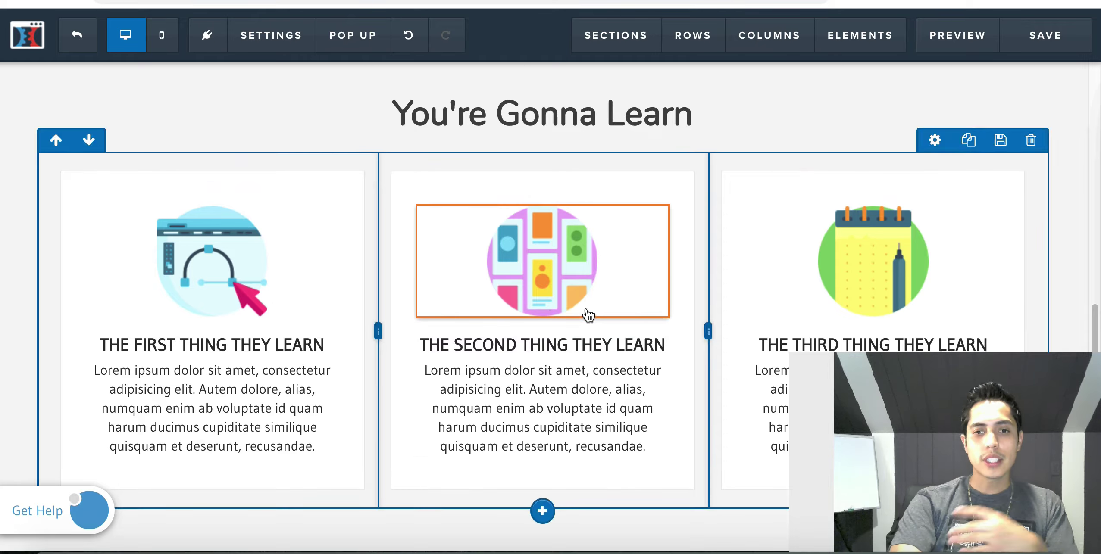
pyautogui.scroll(-5, 585, 315)
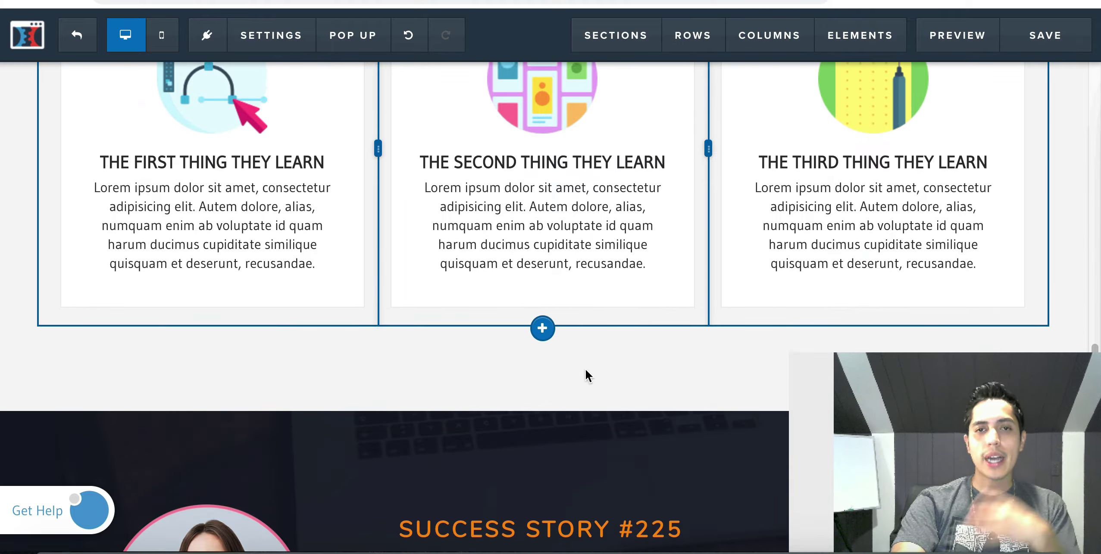
pyautogui.scroll(1, 587, 376)
pyautogui.scroll(-1, 545, 190)
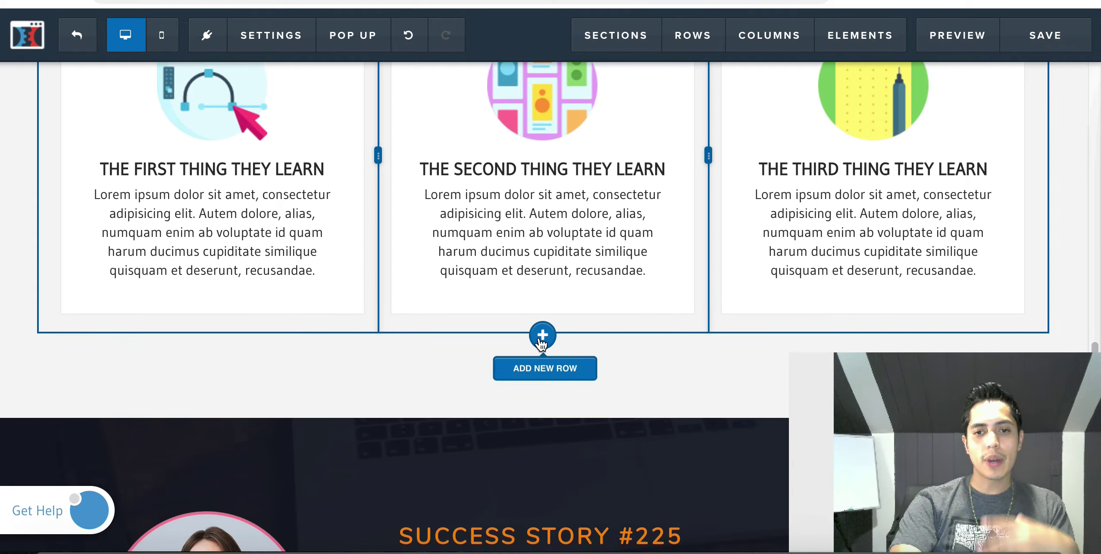
pyautogui.scroll(-1, 541, 344)
pyautogui.scroll(6, 539, 345)
pyautogui.scroll(-2, 556, 433)
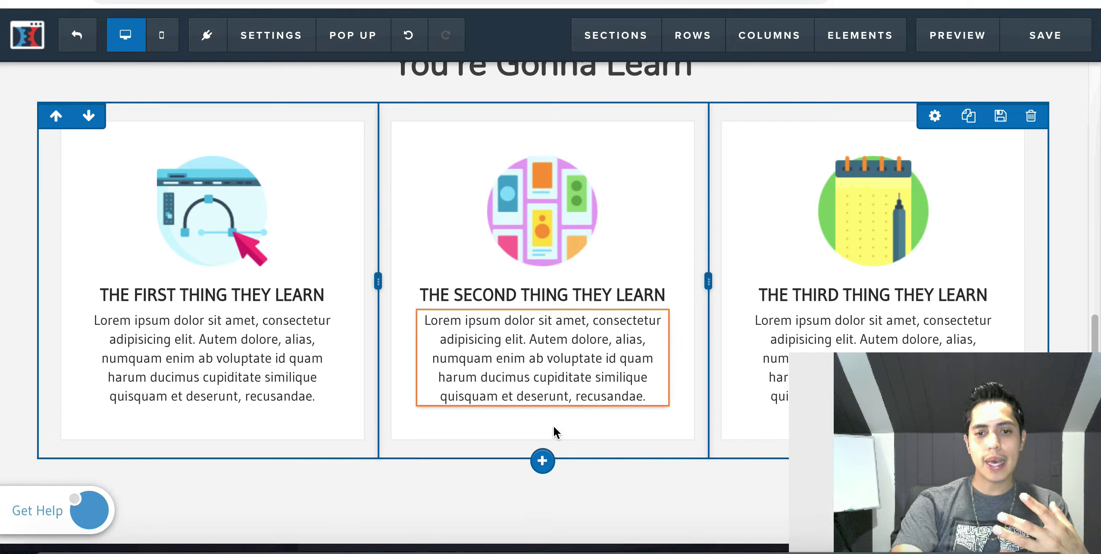
pyautogui.scroll(-1, 548, 448)
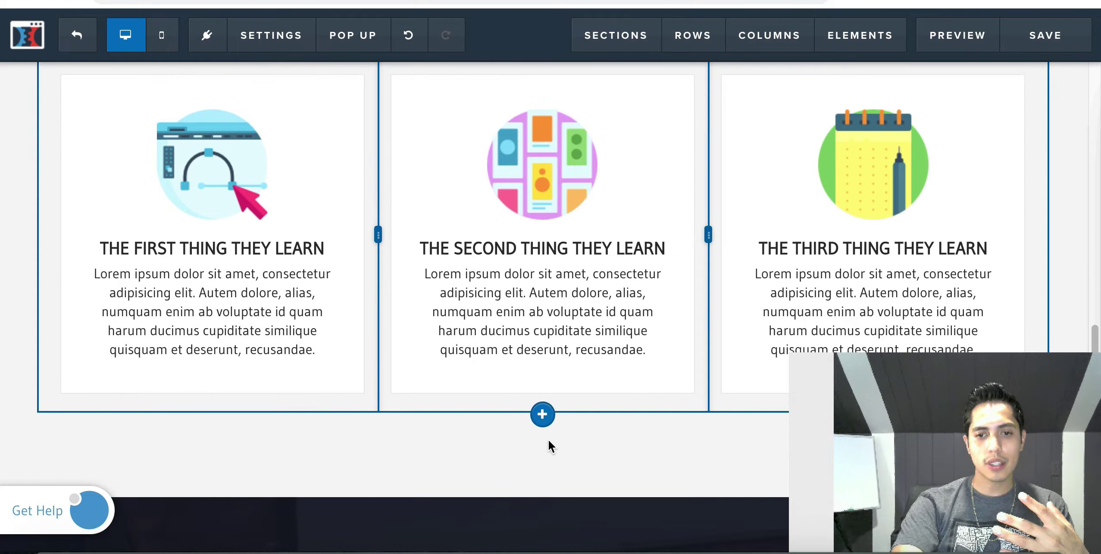
pyautogui.click(543, 413)
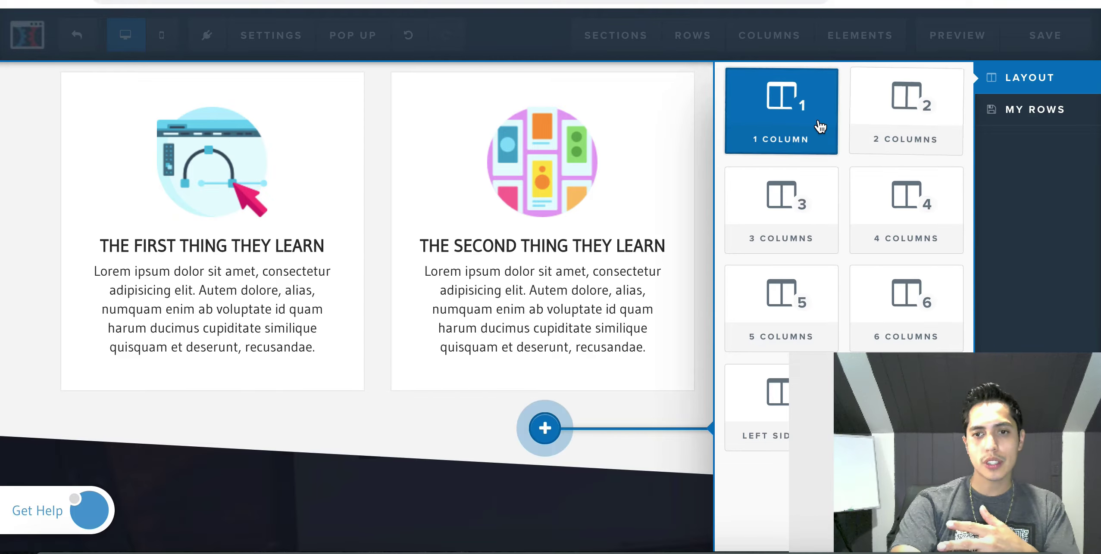
# Insert a 3-column row below the learning cards and drag the first divider right to widen it.
pyautogui.click(802, 220)
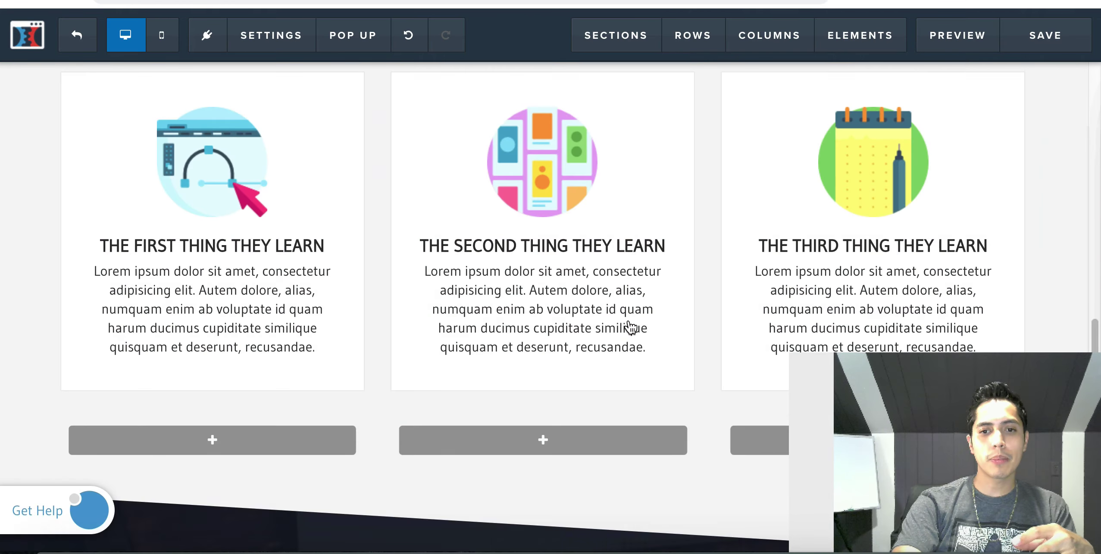
pyautogui.scroll(-2, 631, 327)
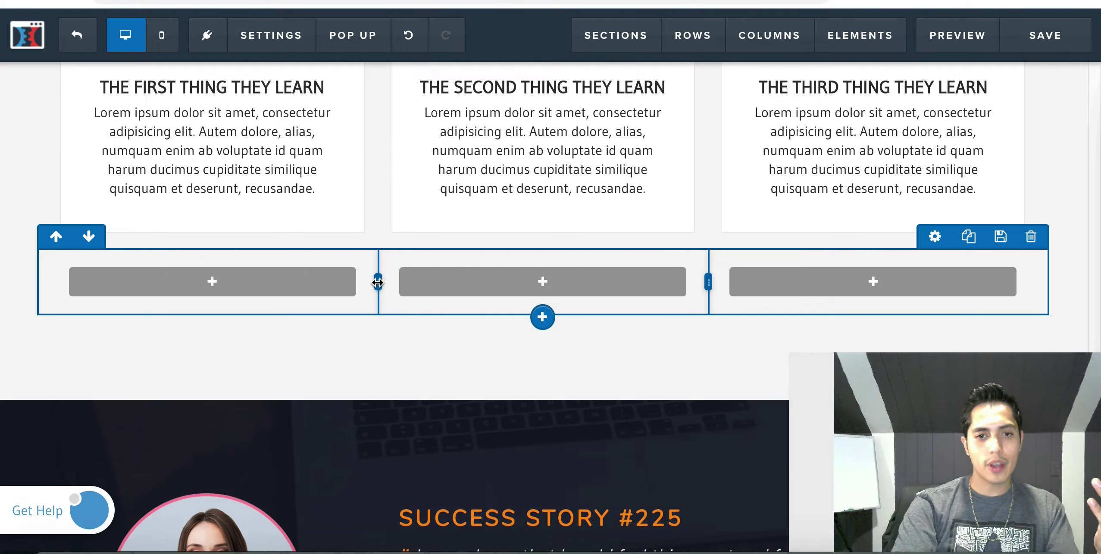
pyautogui.moveTo(378, 282); pyautogui.dragTo(651, 288)
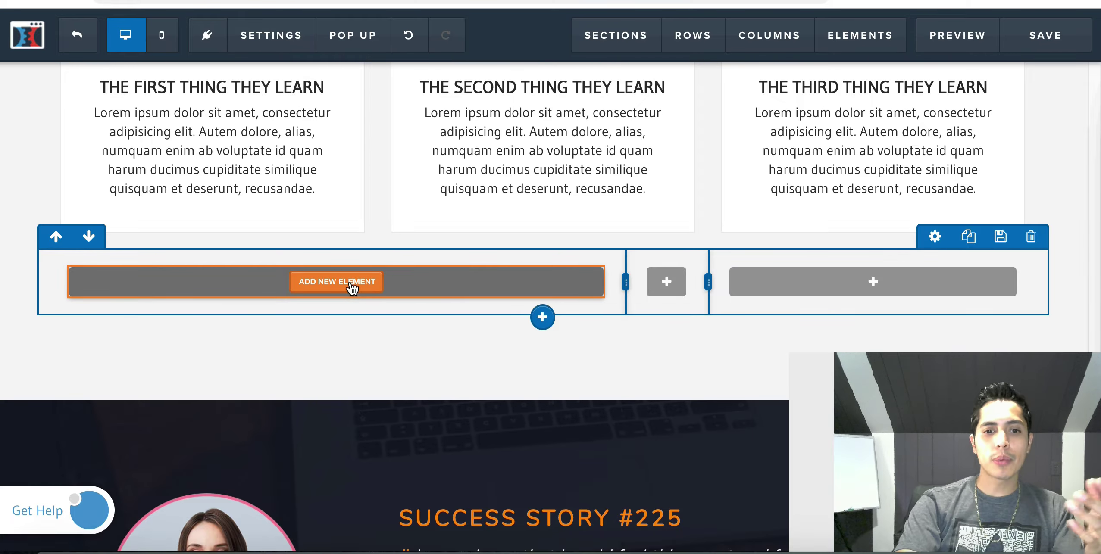
# Insert a Click to Sign Up button from the Form section into the wide first column.
pyautogui.click(326, 286)
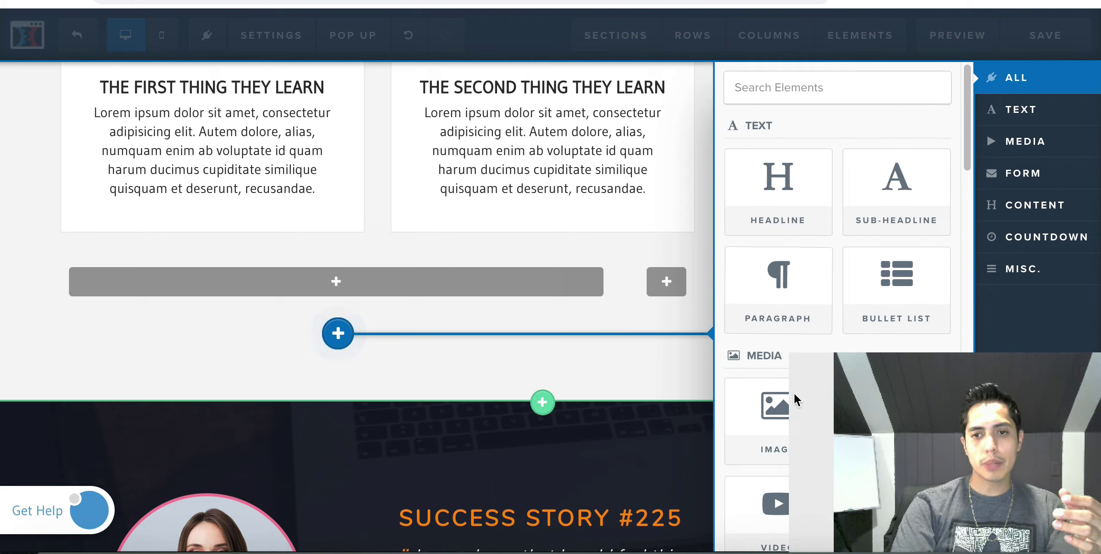
pyautogui.moveTo(937, 444); pyautogui.dragTo(99, 457)
pyautogui.scroll(-5, 847, 315)
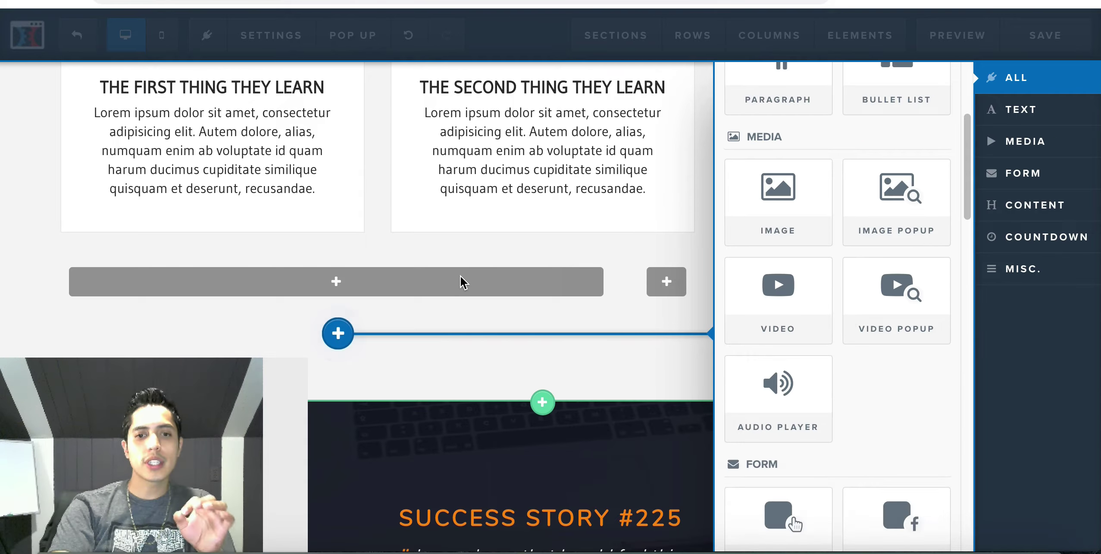
pyautogui.scroll(3, 898, 286)
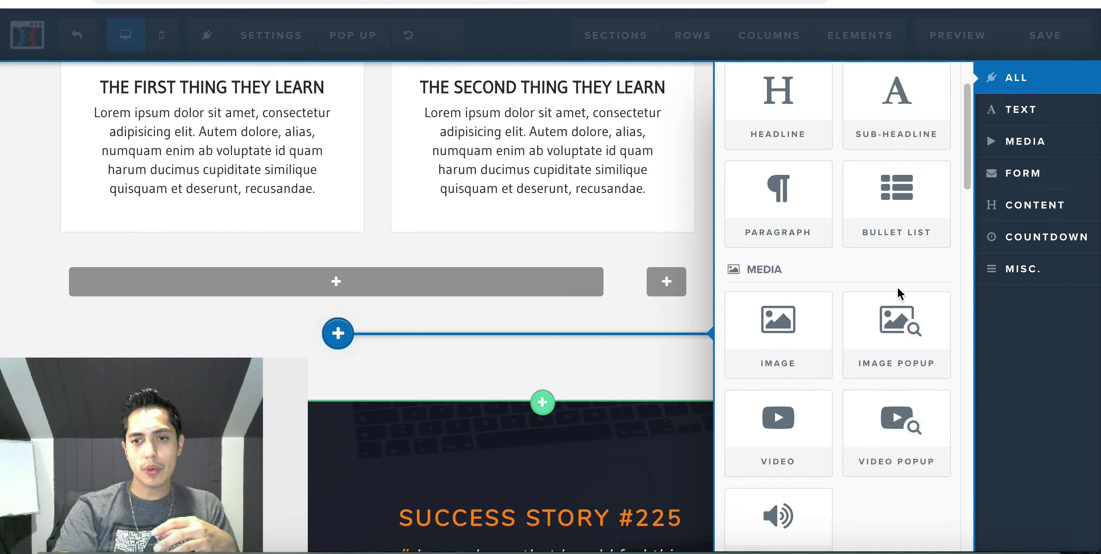
pyautogui.scroll(2, 772, 336)
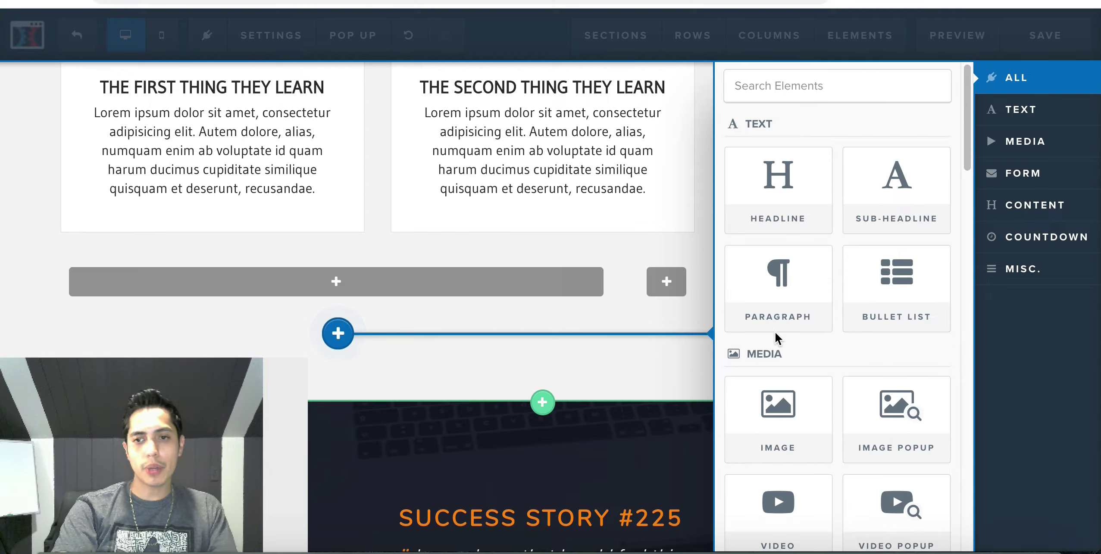
pyautogui.scroll(-2, 775, 338)
pyautogui.scroll(-5, 775, 332)
pyautogui.scroll(3, 775, 332)
pyautogui.scroll(-1, 775, 332)
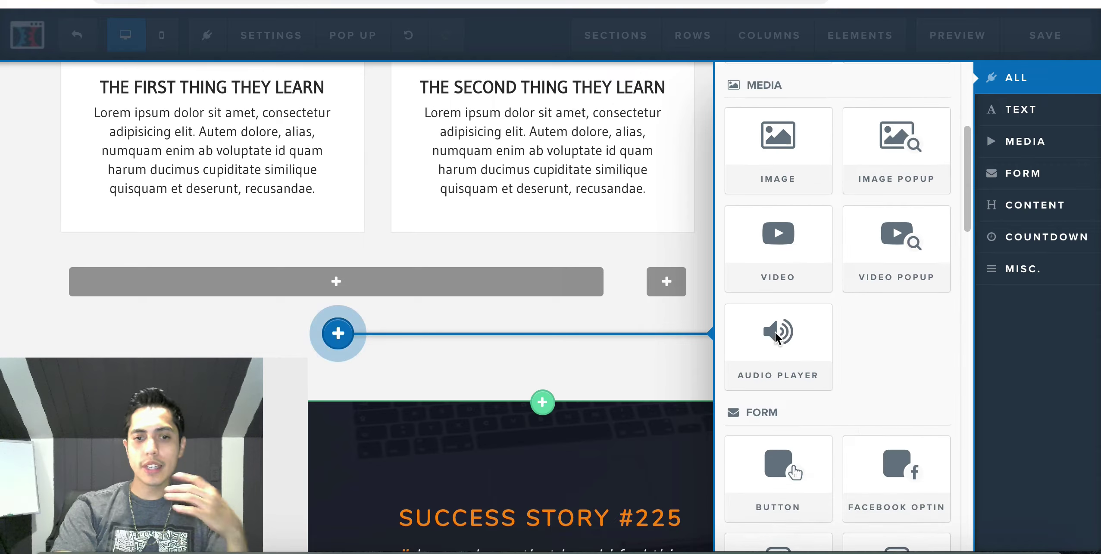
pyautogui.scroll(-4, 775, 336)
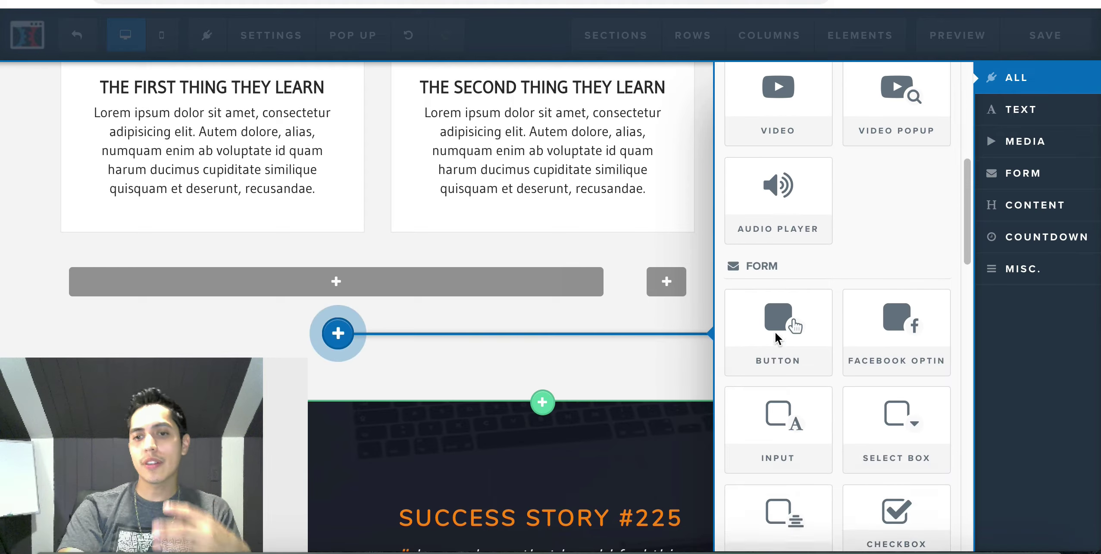
pyautogui.scroll(-1, 775, 337)
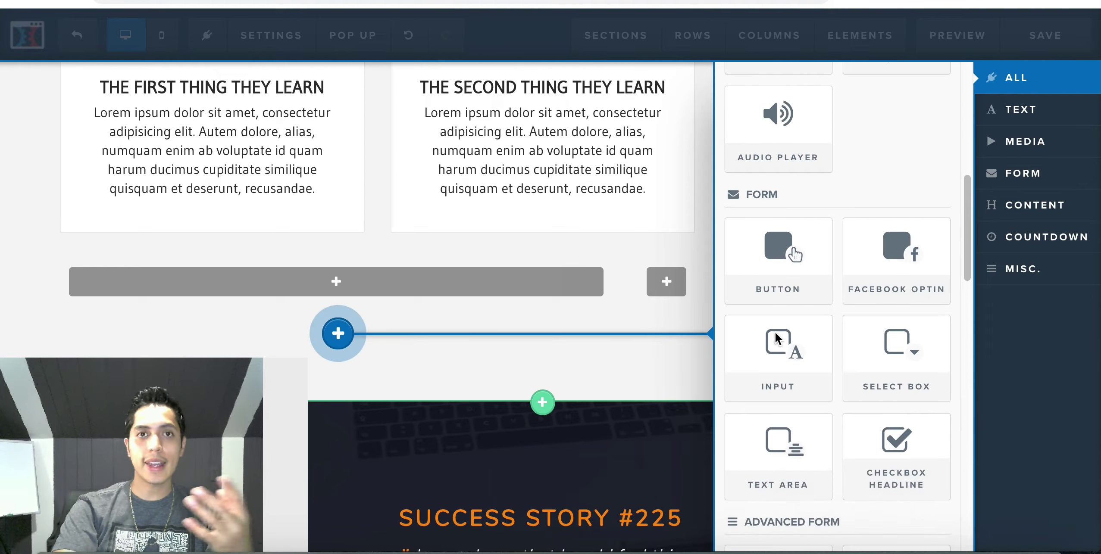
pyautogui.scroll(-1, 775, 338)
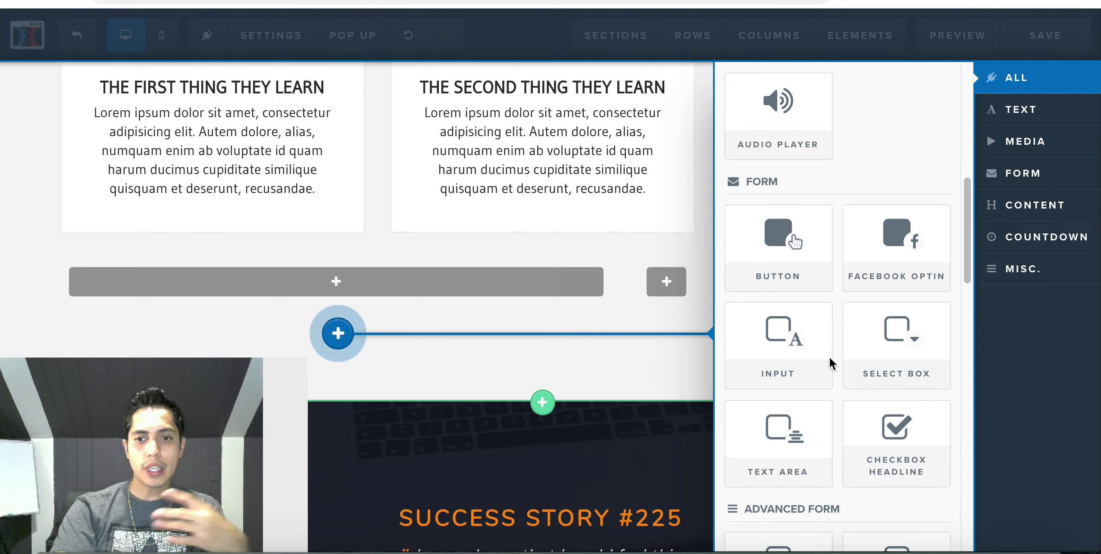
pyautogui.scroll(-1, 830, 362)
pyautogui.click(775, 195)
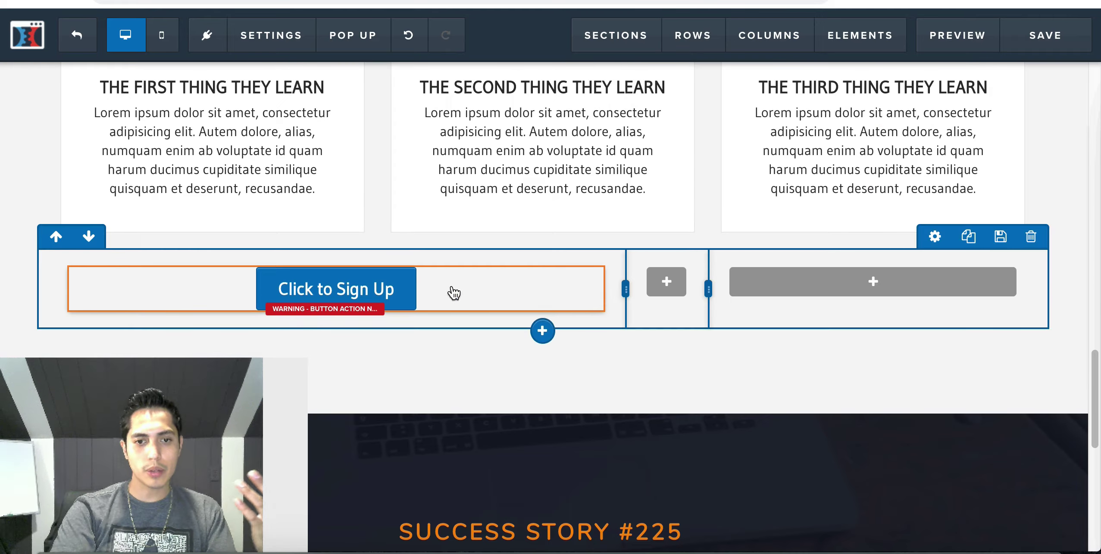
# Browse the third column's Elements list through its form, countdown and content-block tiles.
pyautogui.click(867, 284)
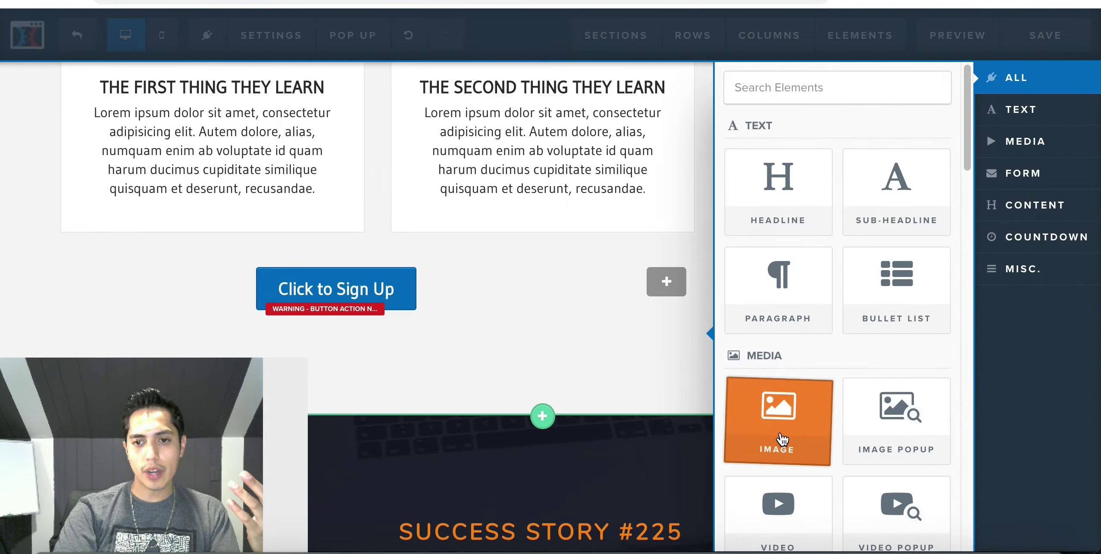
pyautogui.scroll(-15, 778, 444)
pyautogui.scroll(-8, 781, 434)
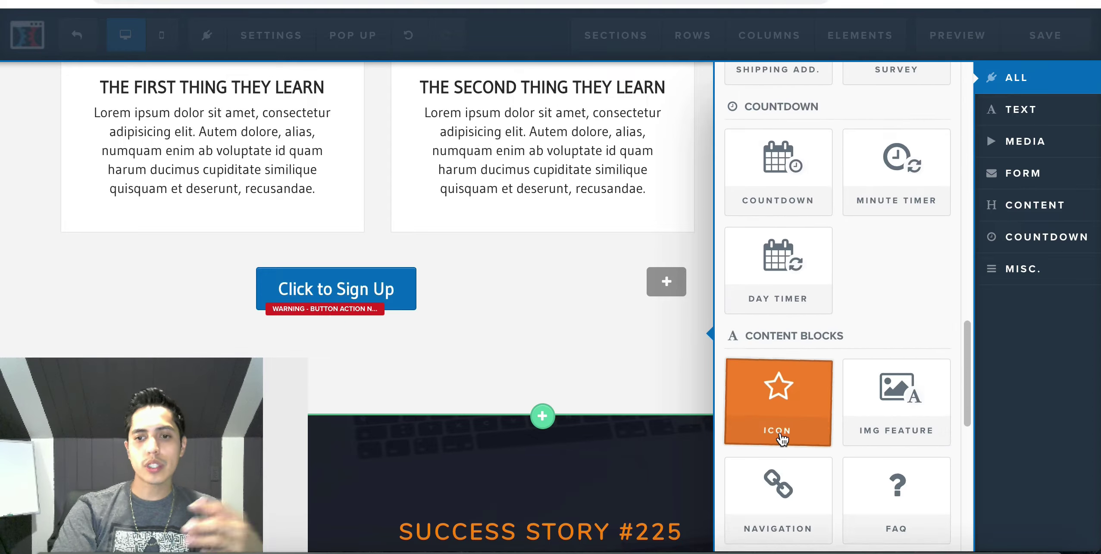
pyautogui.scroll(-1, 781, 436)
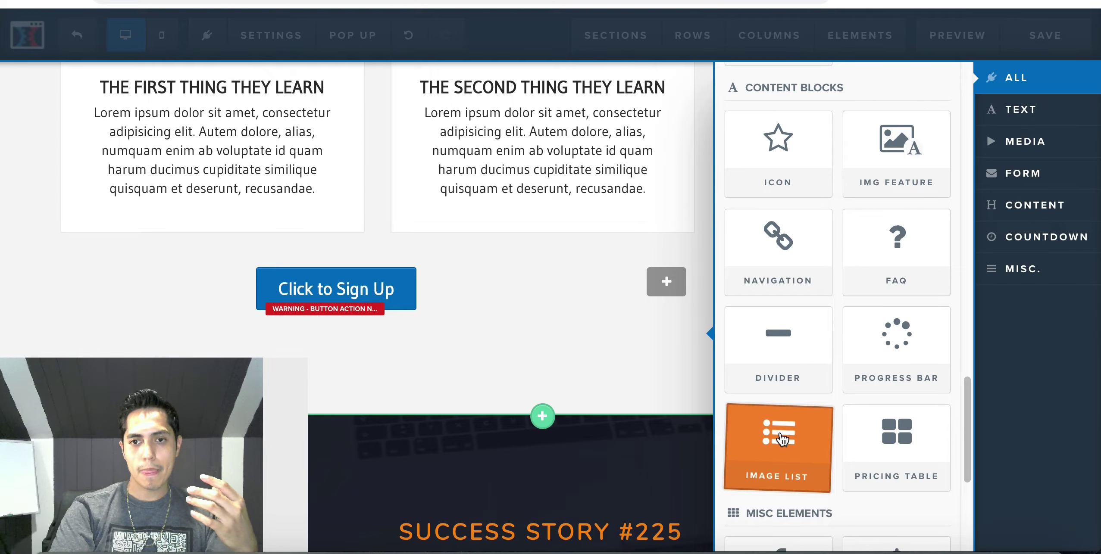
pyautogui.scroll(3, 781, 438)
pyautogui.scroll(-10, 780, 437)
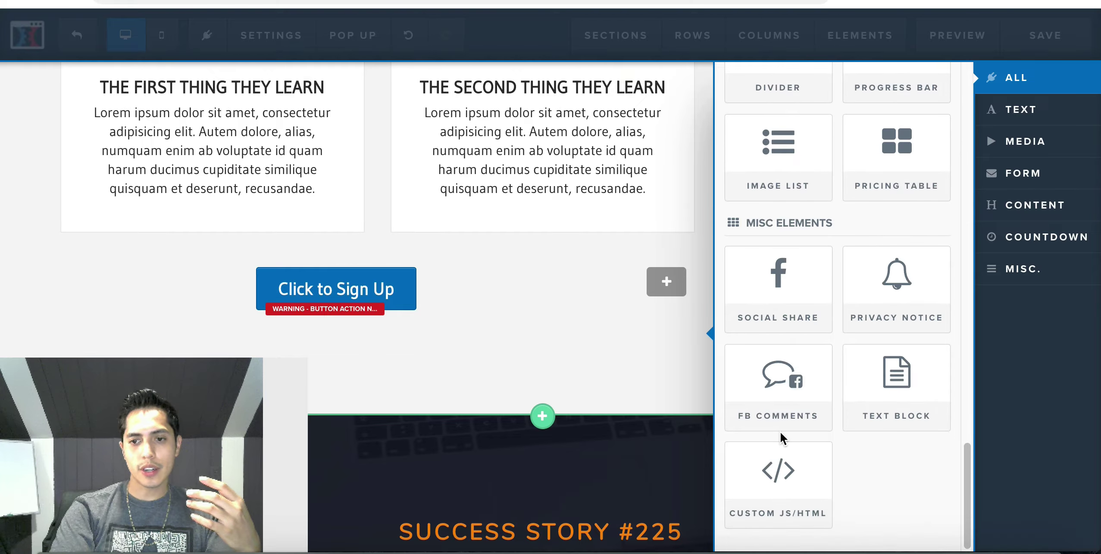
pyautogui.scroll(9, 780, 432)
pyautogui.scroll(-3, 782, 440)
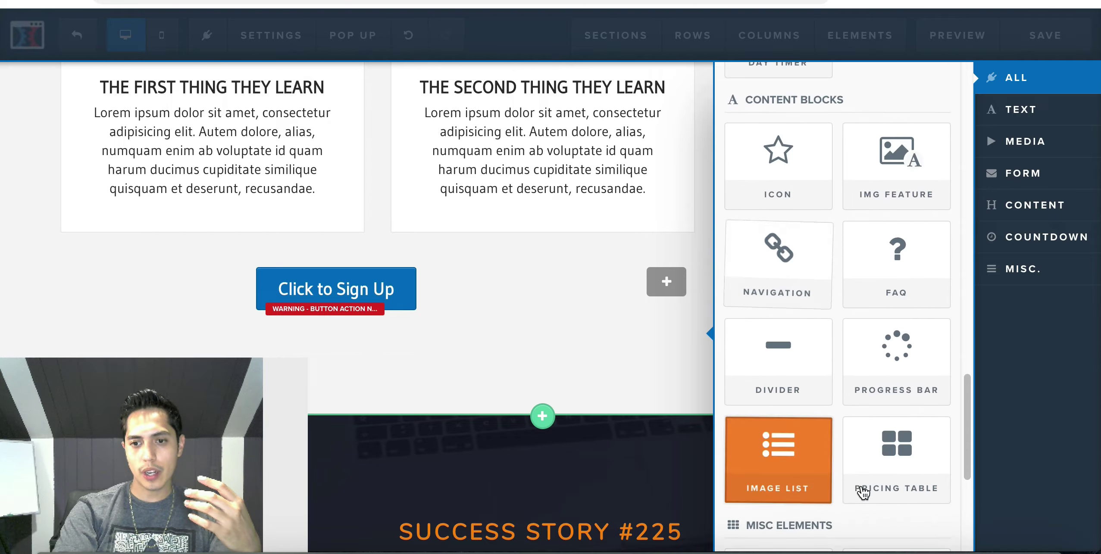
pyautogui.scroll(9, 882, 413)
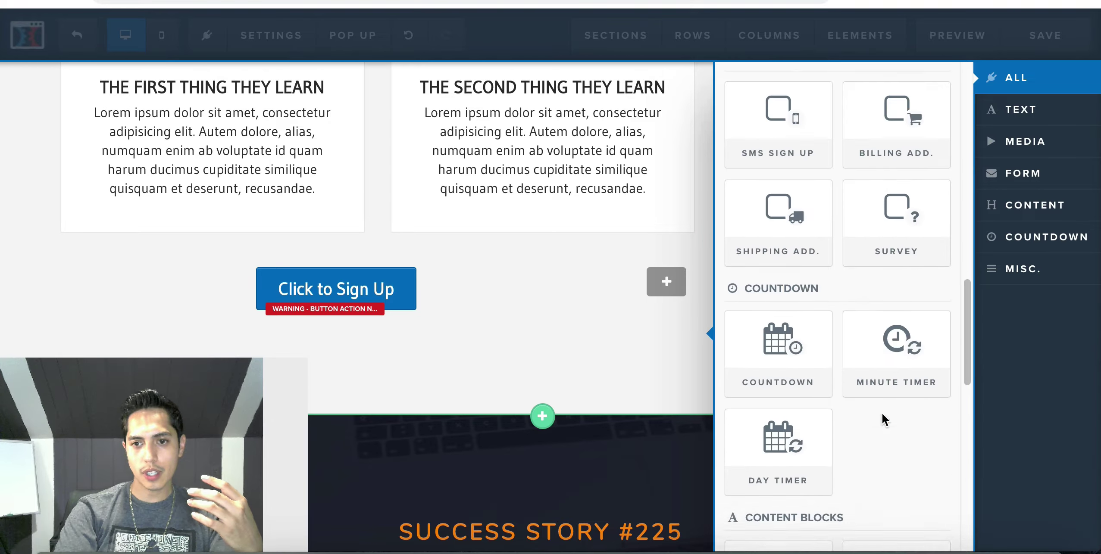
pyautogui.scroll(2, 881, 413)
pyautogui.scroll(-1, 926, 248)
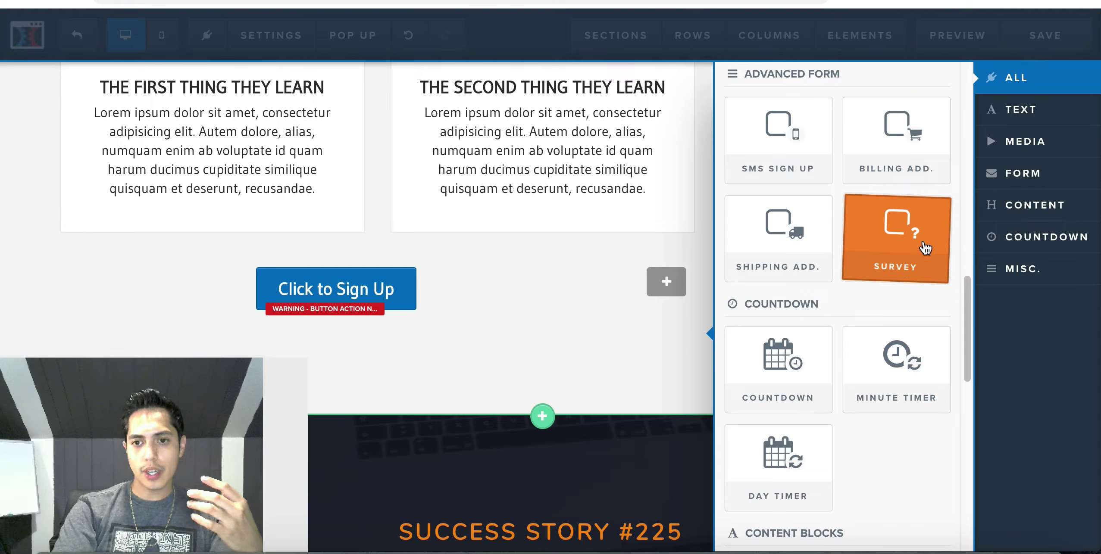
# Add the 'Why Do You Like ClickFunnels?' survey to the third column and open the middle column's element list.
pyautogui.click(912, 240)
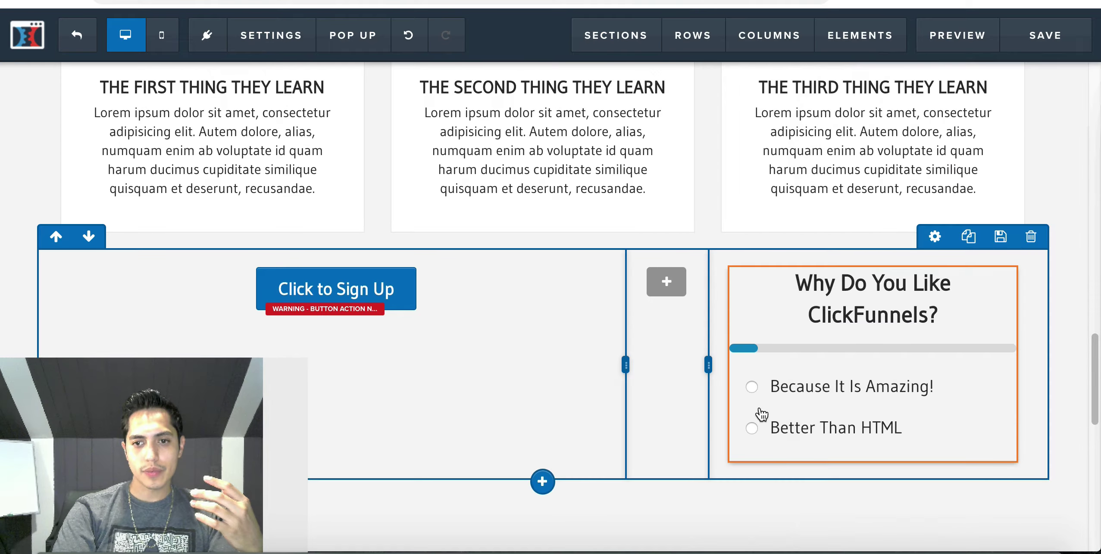
pyautogui.scroll(-2, 761, 414)
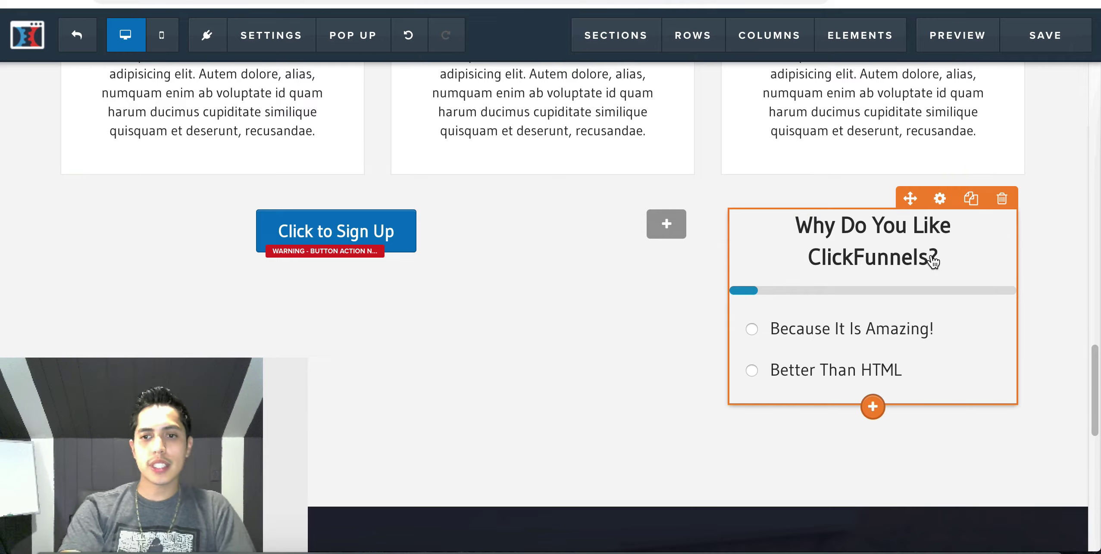
pyautogui.click(667, 224)
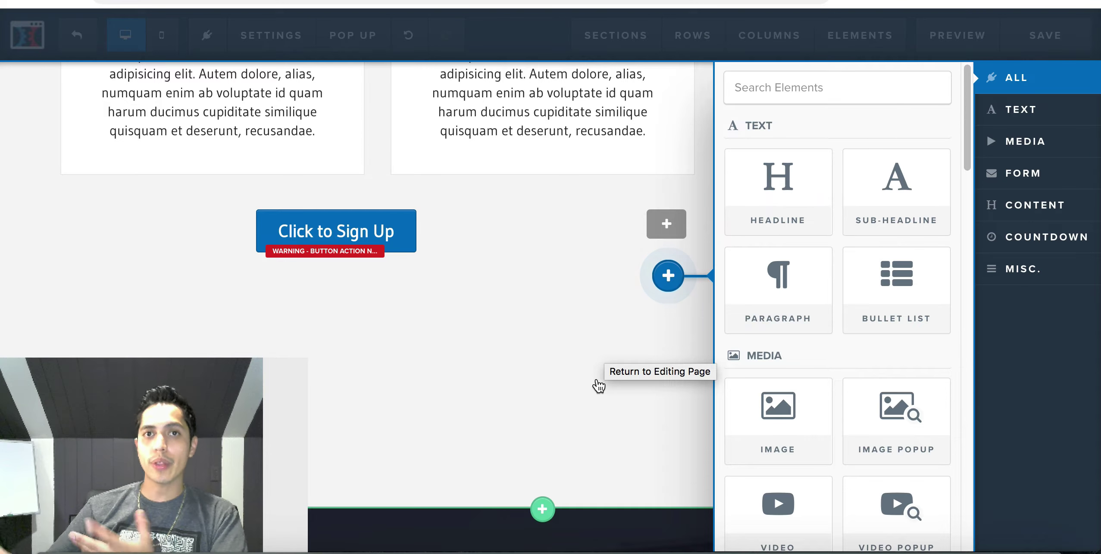
# Close the element list and delete the row holding the Click to Sign Up button and survey.
pyautogui.click(626, 363)
pyautogui.scroll(1, 905, 319)
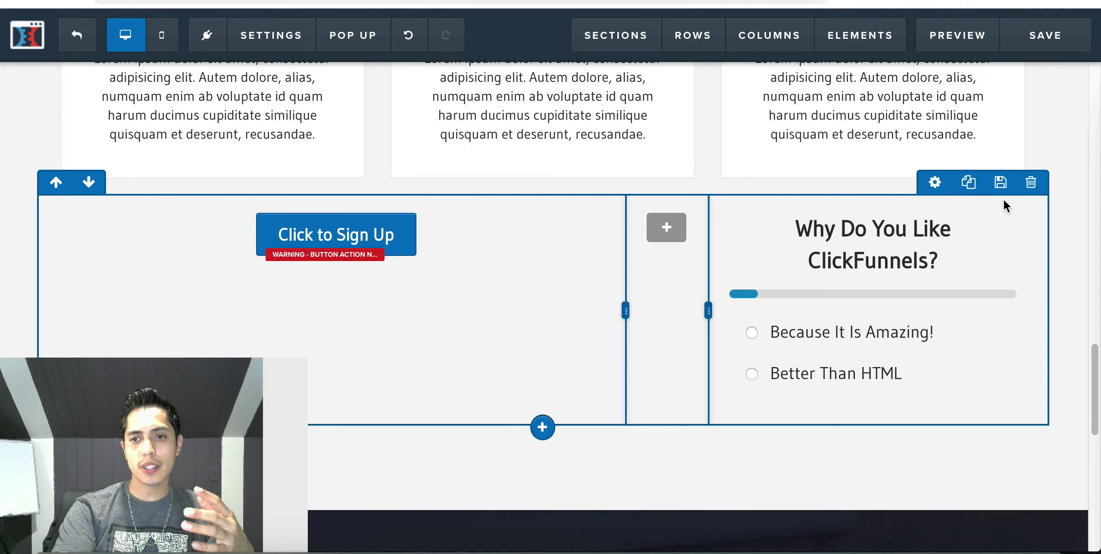
pyautogui.click(1032, 184)
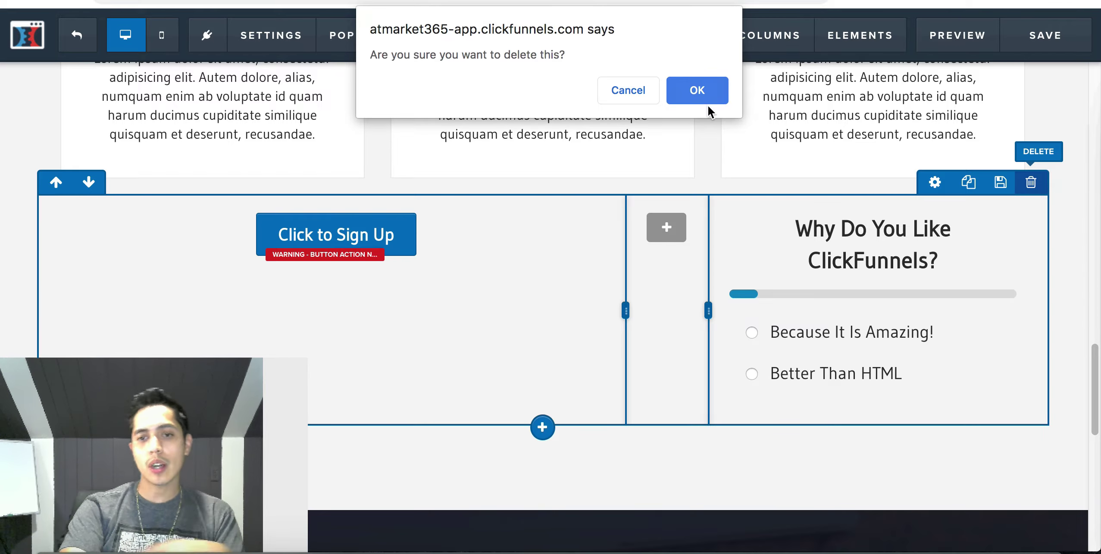
pyautogui.click(697, 91)
pyautogui.scroll(10, 705, 174)
pyautogui.scroll(-3, 708, 179)
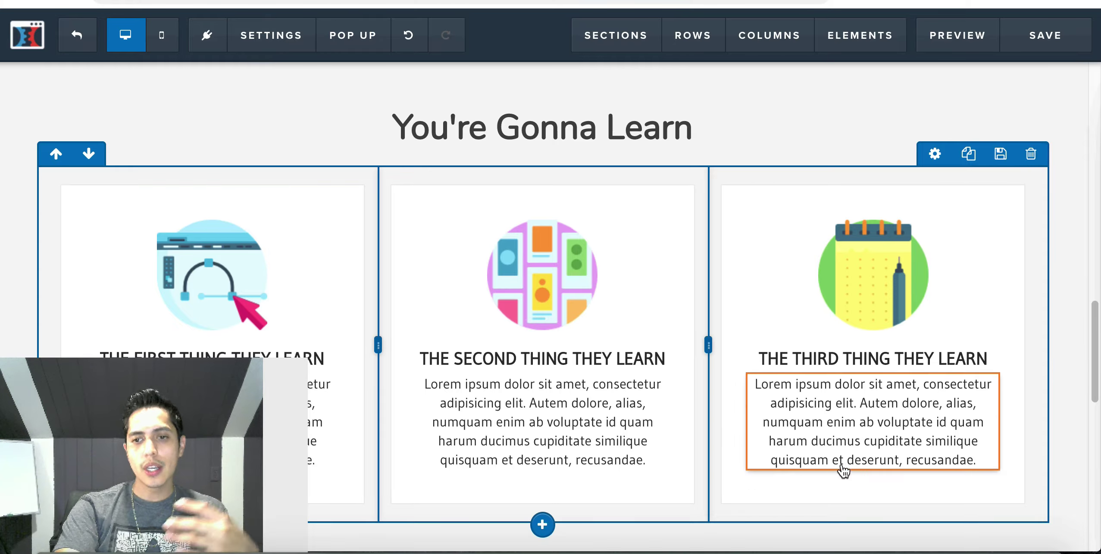
# Delete the name input from the sign-up form, leaving just the email field and Click to Sign Up button.
pyautogui.scroll(18, 914, 299)
pyautogui.scroll(10, 917, 300)
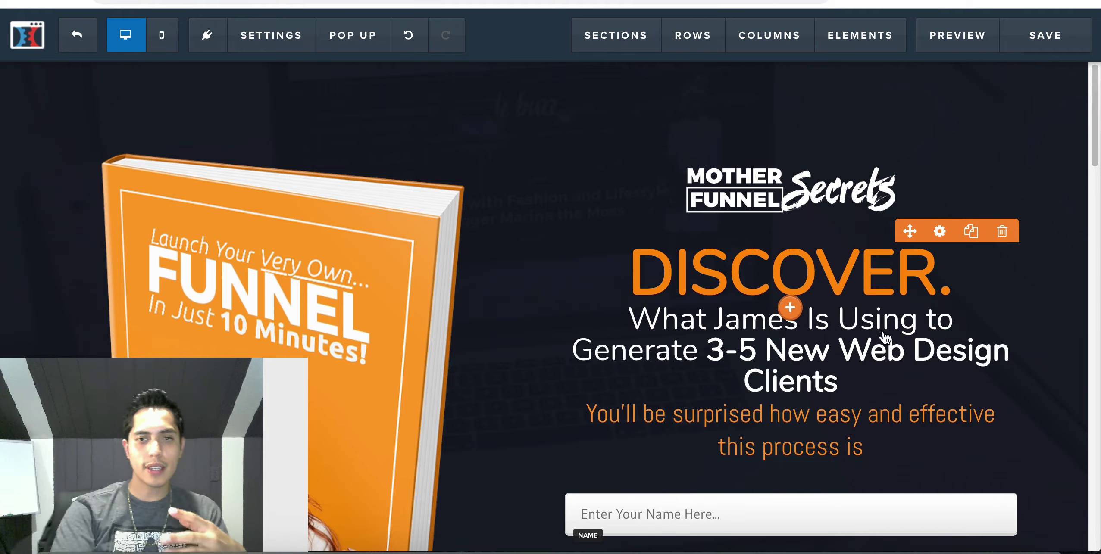
pyautogui.scroll(-4, 881, 375)
pyautogui.scroll(-2, 881, 380)
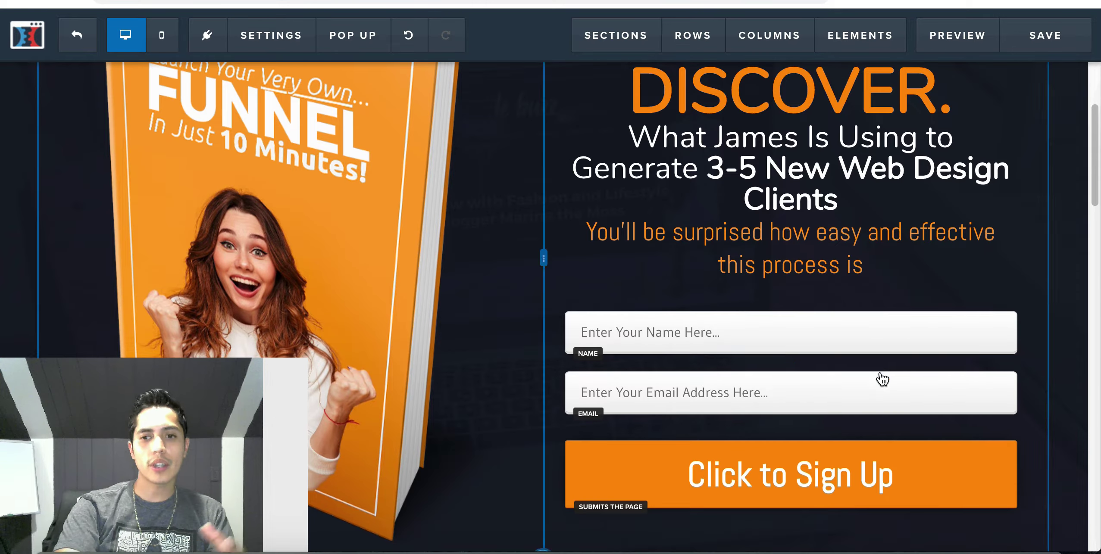
pyautogui.scroll(-1, 878, 366)
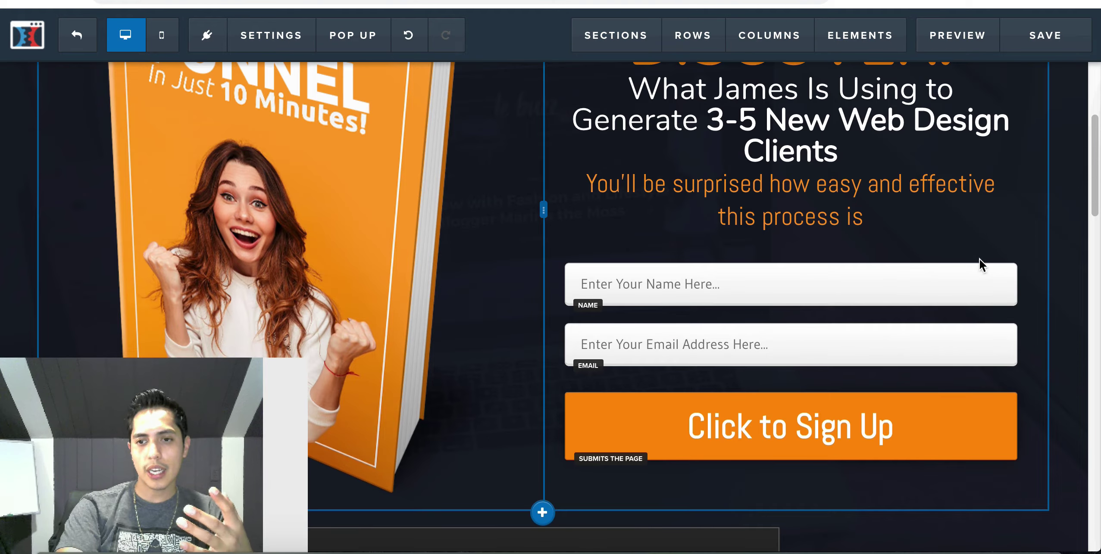
pyautogui.moveTo(996, 280)
pyautogui.click(1002, 252)
pyautogui.click(695, 88)
pyautogui.scroll(2, 792, 310)
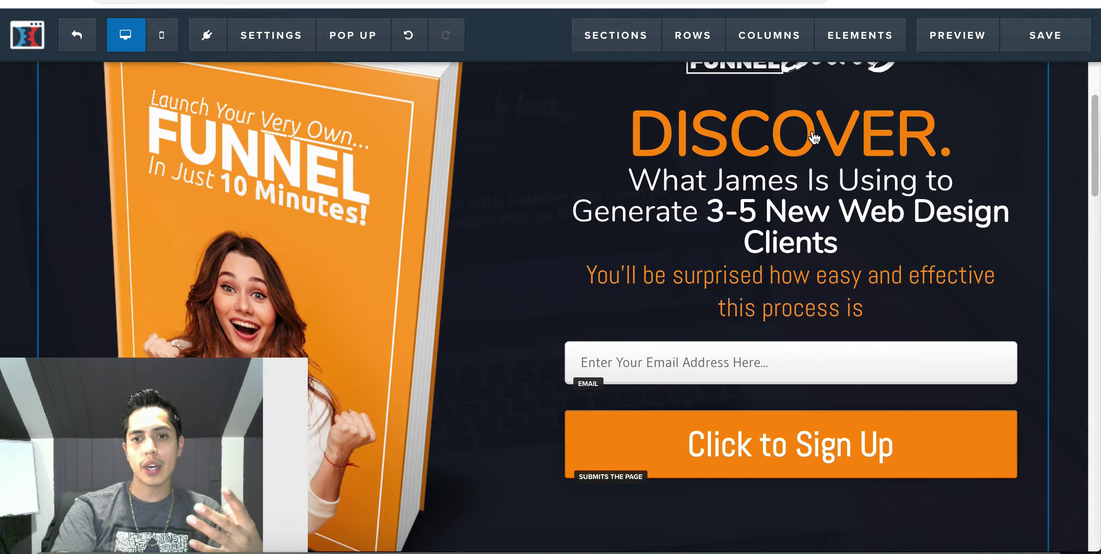
# Replace the James web-design clients headline with 'change it around' and set its font size to 72.
pyautogui.tripleClick(800, 201)
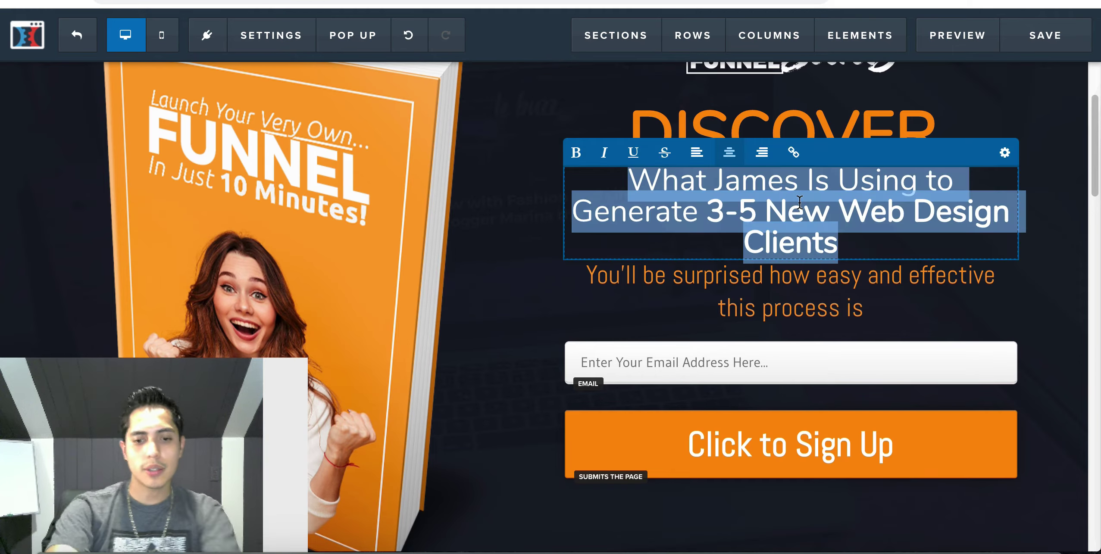
pyautogui.write('change ')
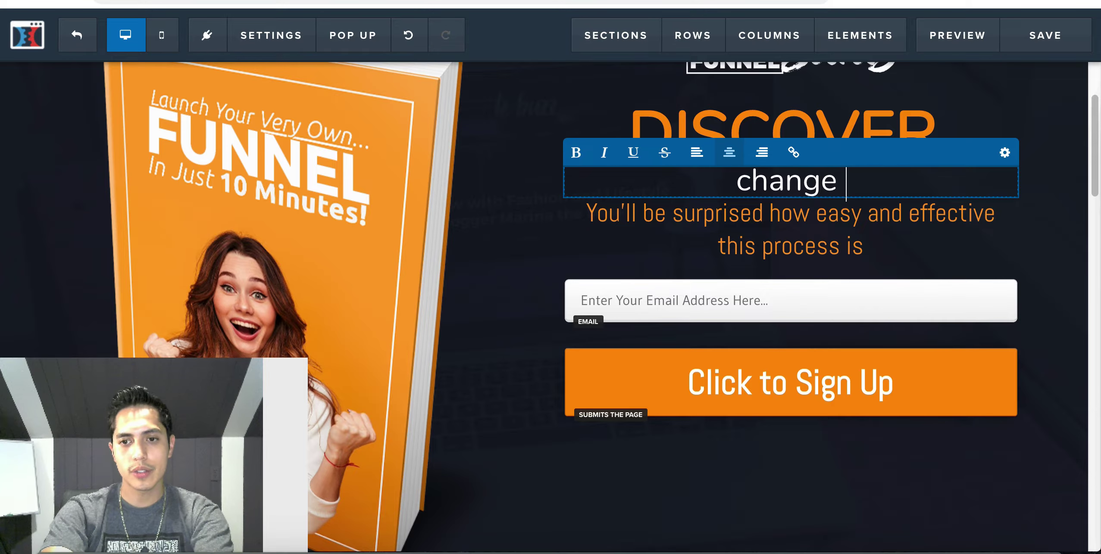
pyautogui.write('it around')
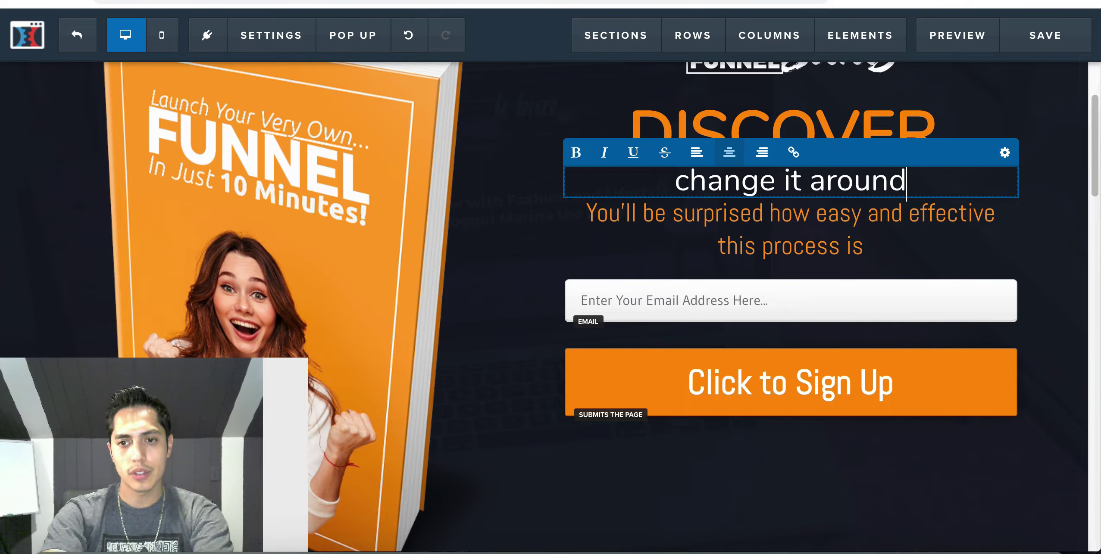
pyautogui.tripleClick(810, 182)
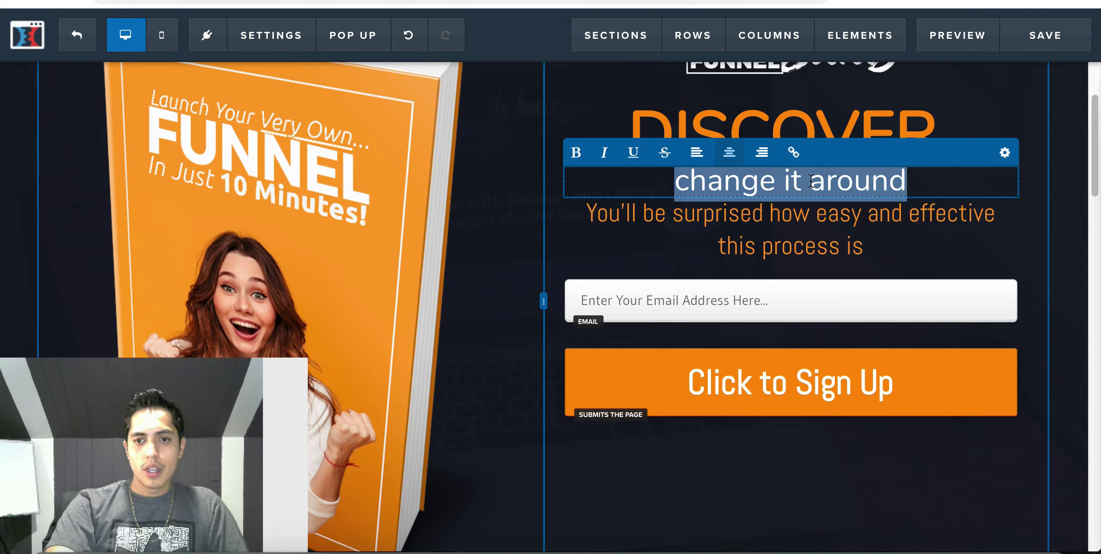
pyautogui.click(1005, 153)
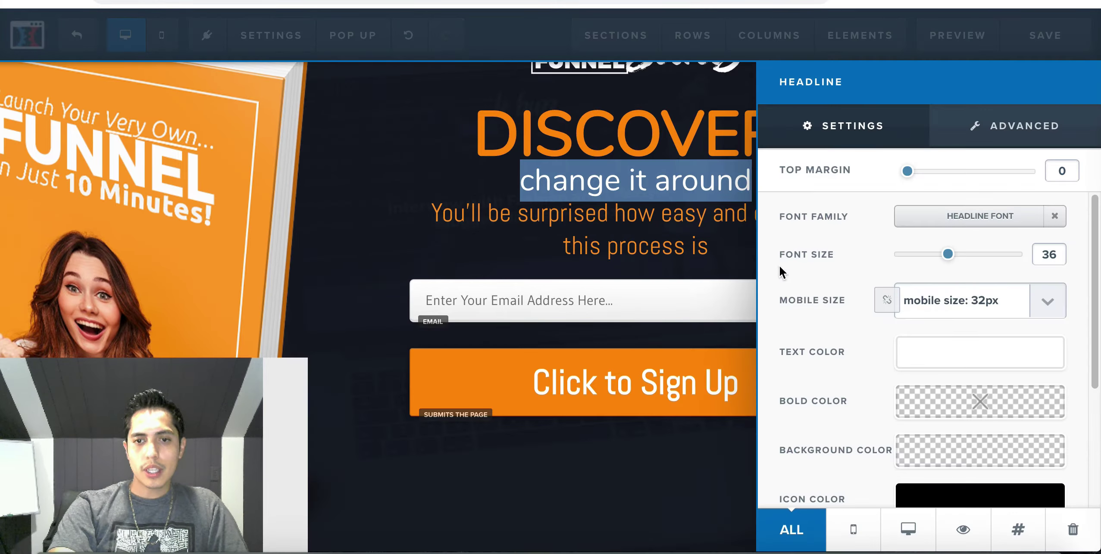
pyautogui.moveTo(948, 257); pyautogui.dragTo(1036, 270)
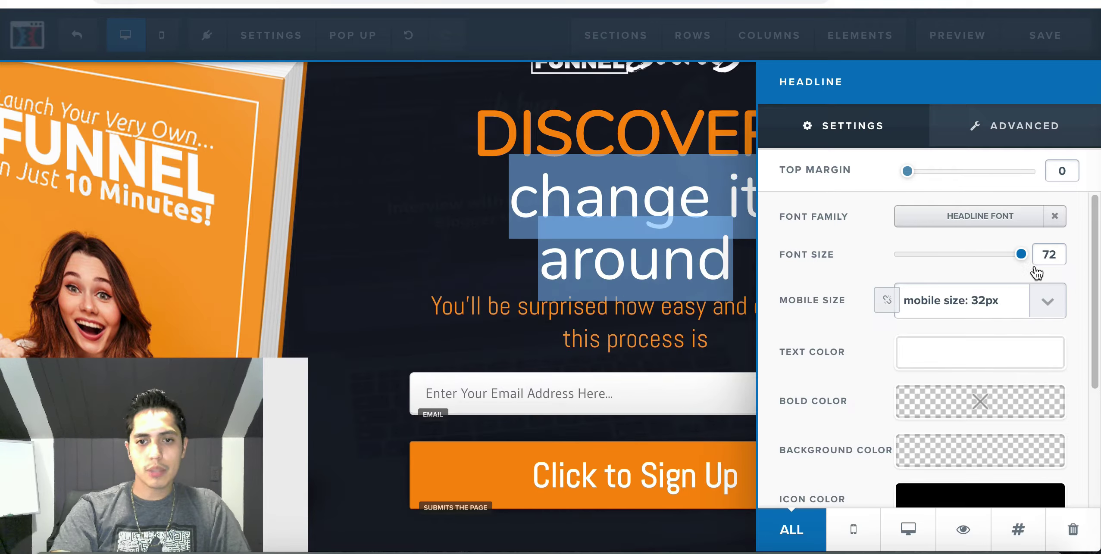
pyautogui.click(681, 307)
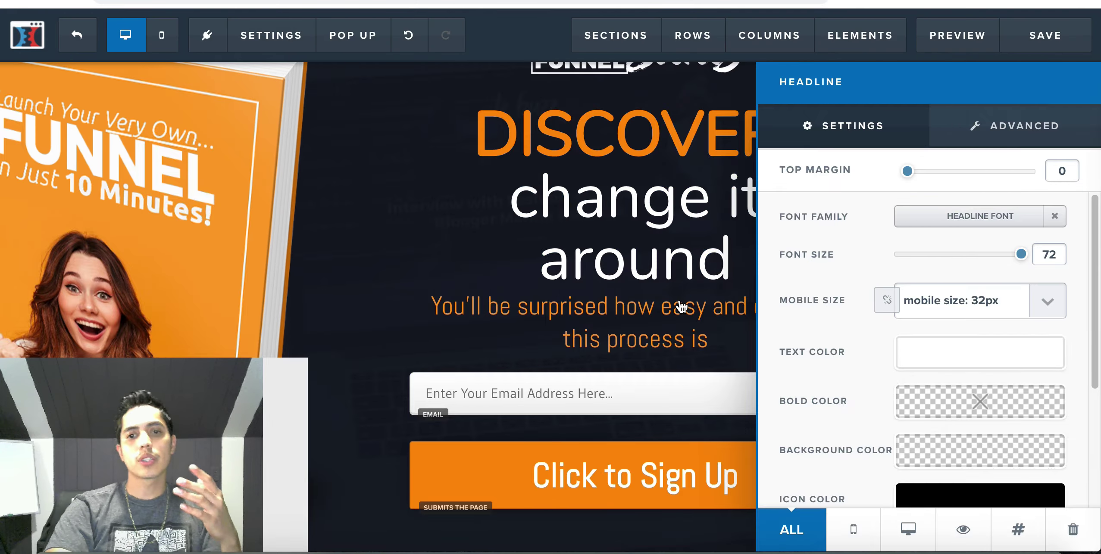
pyautogui.scroll(-3, 683, 388)
pyautogui.scroll(2, 823, 252)
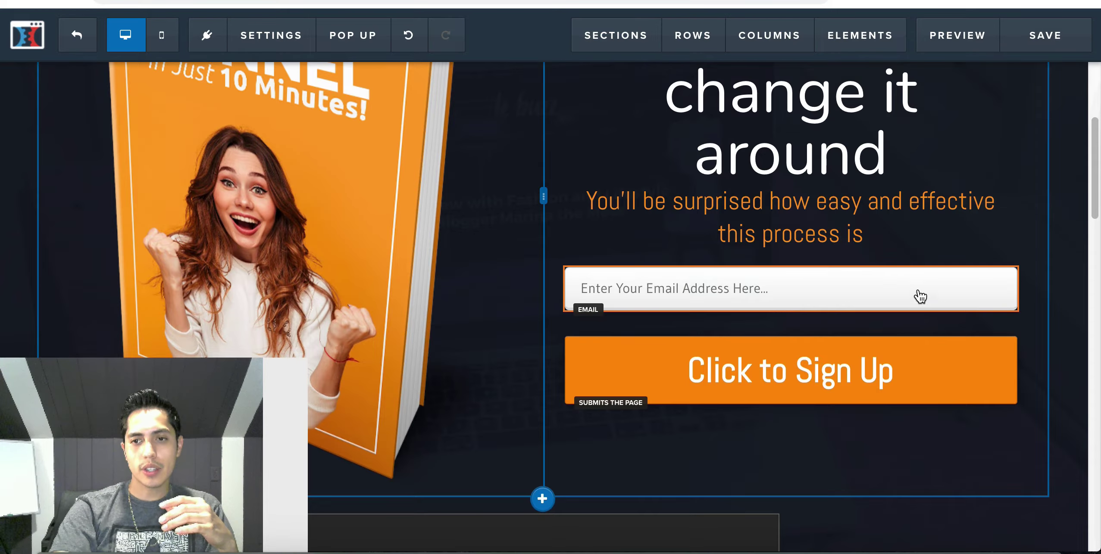
# Glance at the email field's settings, then switch the editor to the mobile layout preview.
pyautogui.moveTo(968, 256)
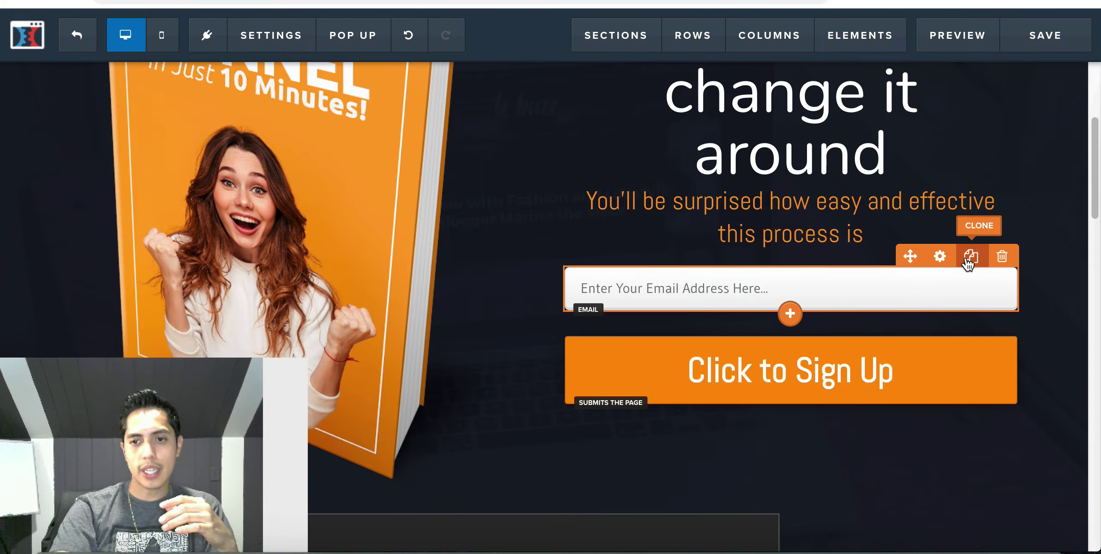
pyautogui.click(940, 258)
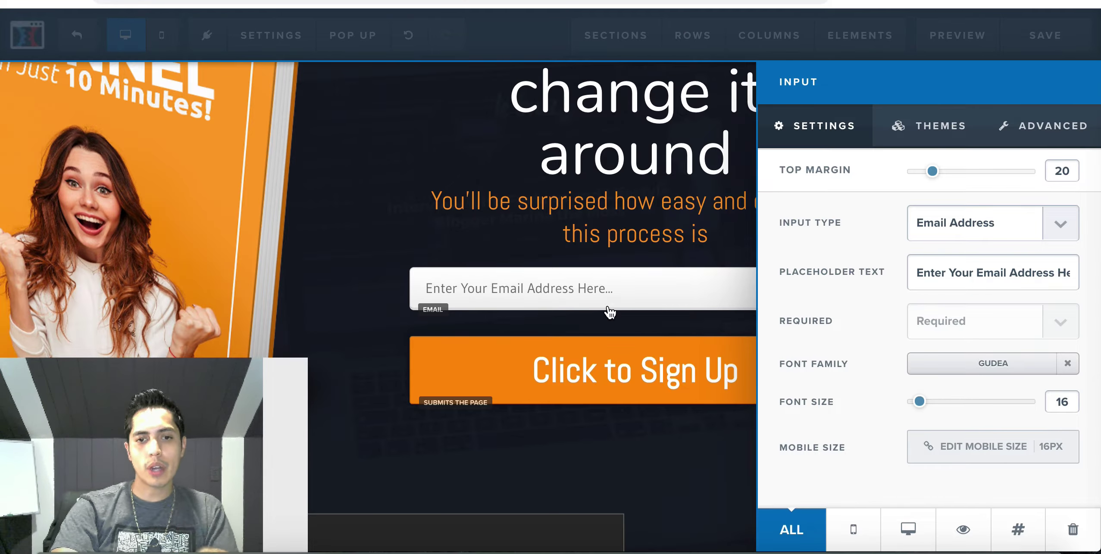
pyautogui.click(754, 334)
pyautogui.scroll(-2, 688, 309)
pyautogui.scroll(3, 688, 306)
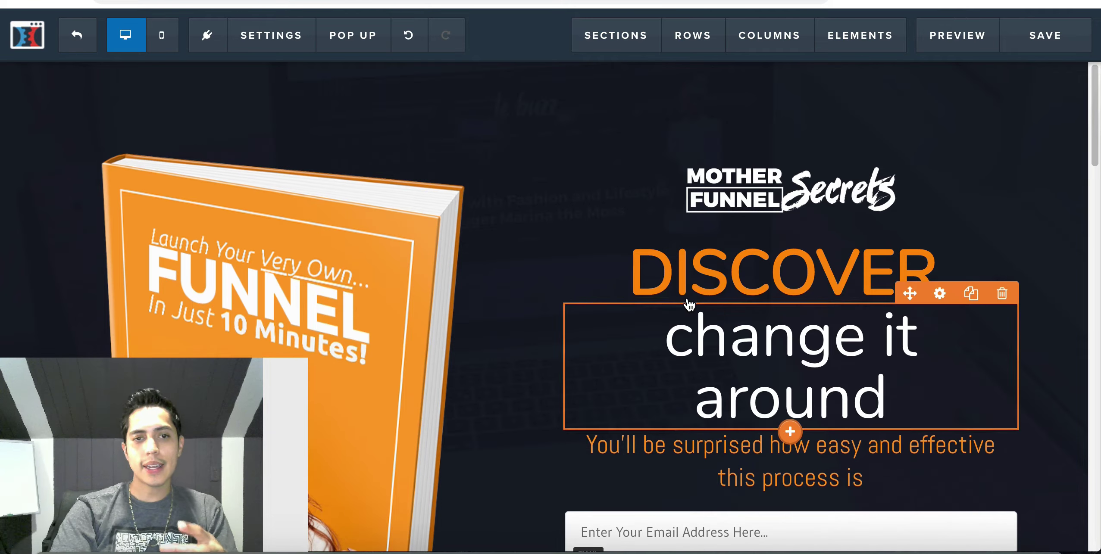
pyautogui.click(162, 35)
pyautogui.scroll(-5, 498, 275)
pyautogui.scroll(3, 499, 275)
pyautogui.scroll(4, 498, 275)
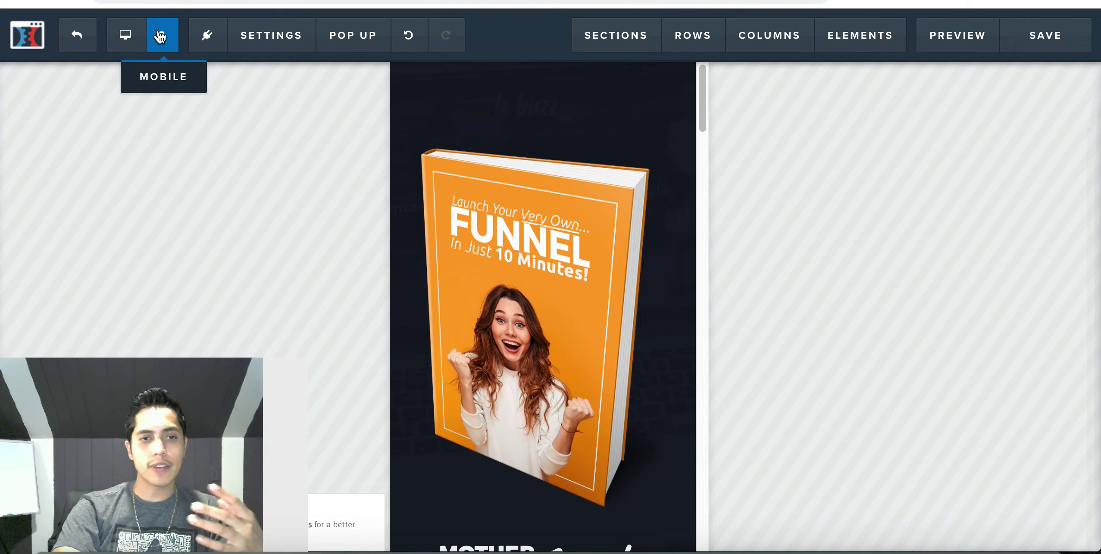
# Review the mobile layout, return to desktop view, and bring up the SETTINGS dropdown.
pyautogui.scroll(-15, 454, 306)
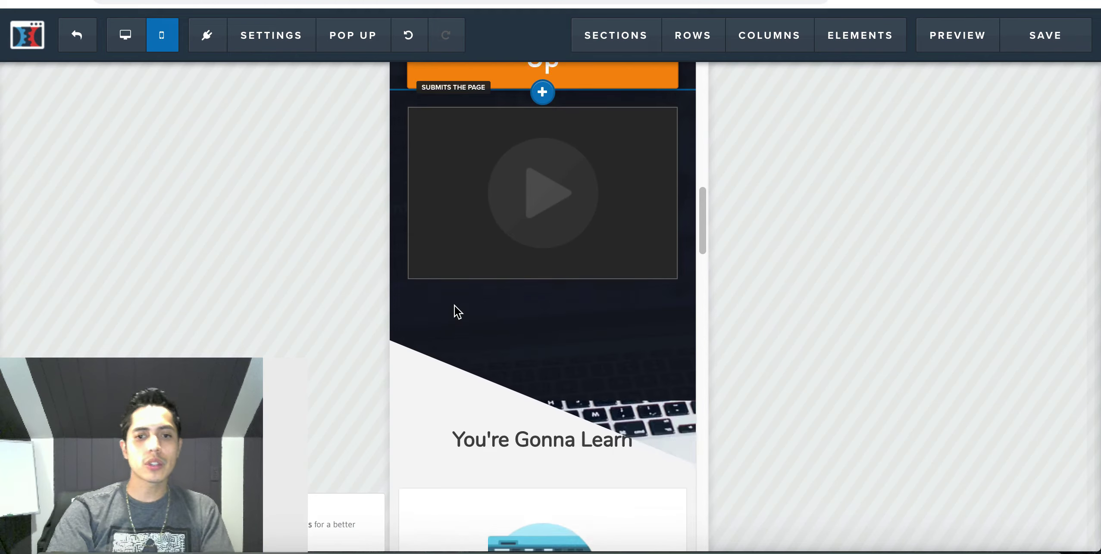
pyautogui.scroll(-9, 455, 305)
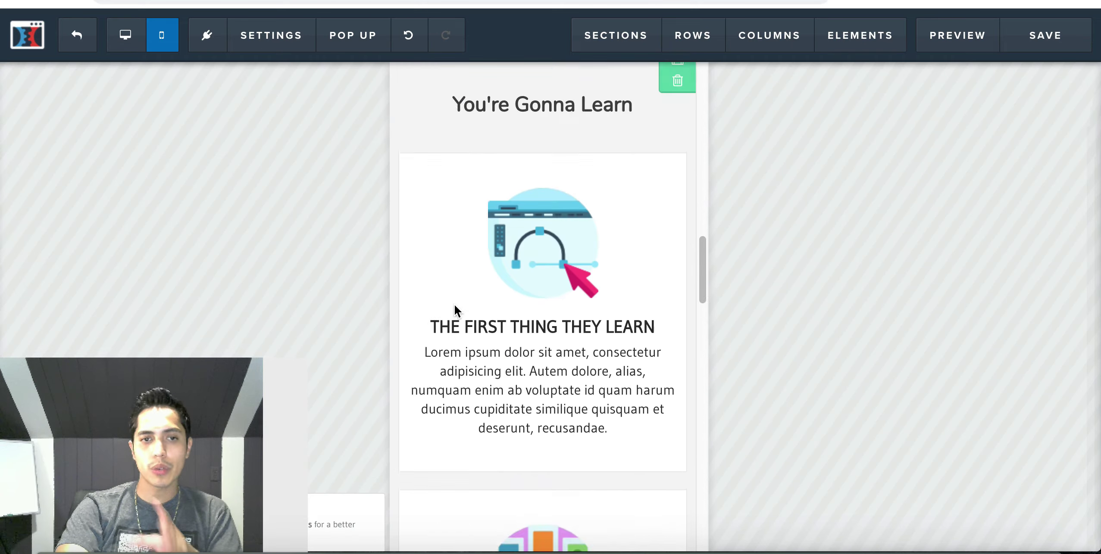
pyautogui.scroll(9, 455, 305)
pyautogui.click(135, 43)
pyautogui.moveTo(244, 48)
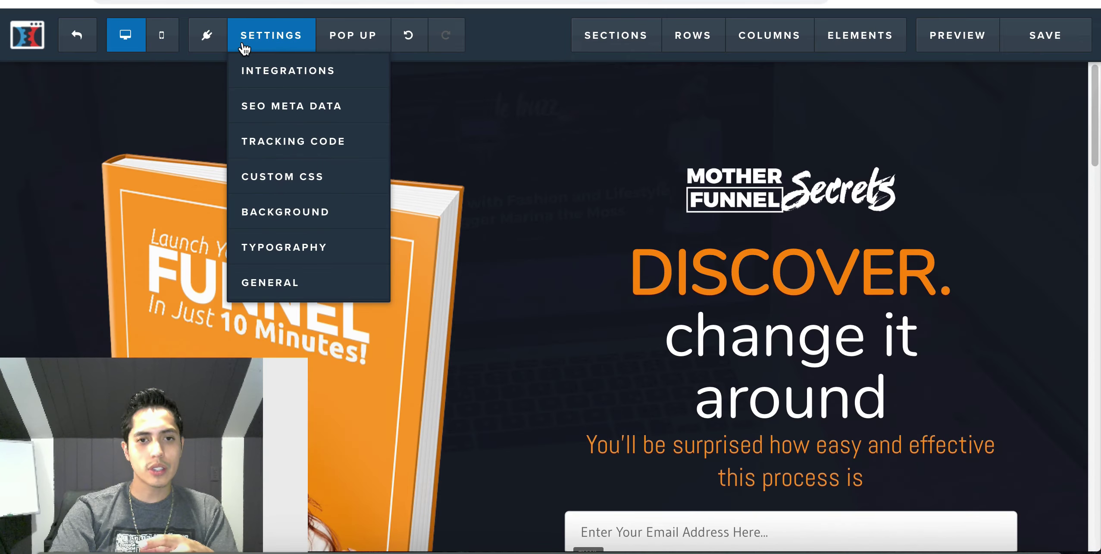
# Set the page's email integration to Aweber with the Integrate Existing Form action, leaving List to Add unchanged.
pyautogui.click(286, 80)
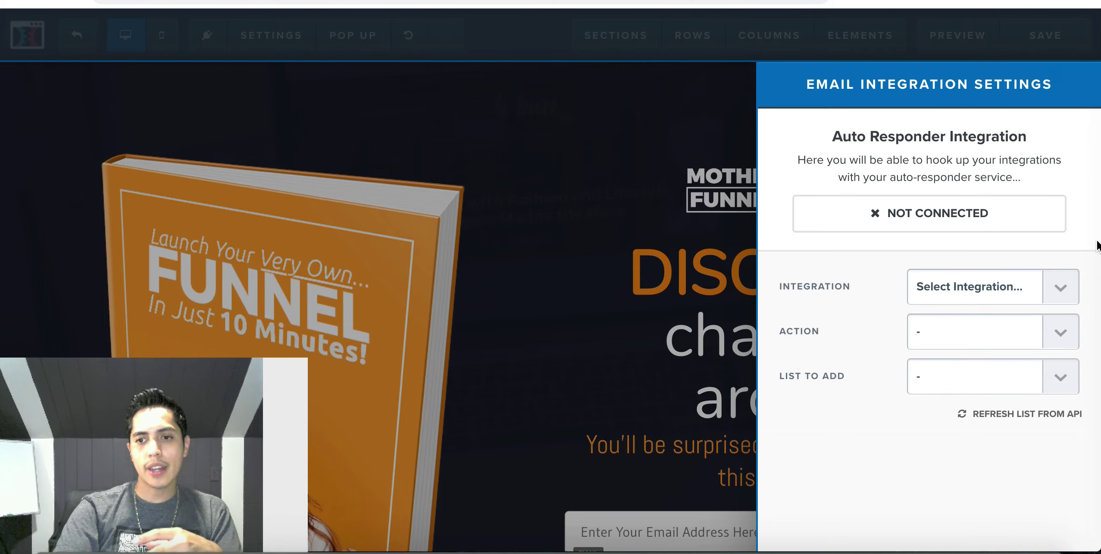
pyautogui.click(1062, 297)
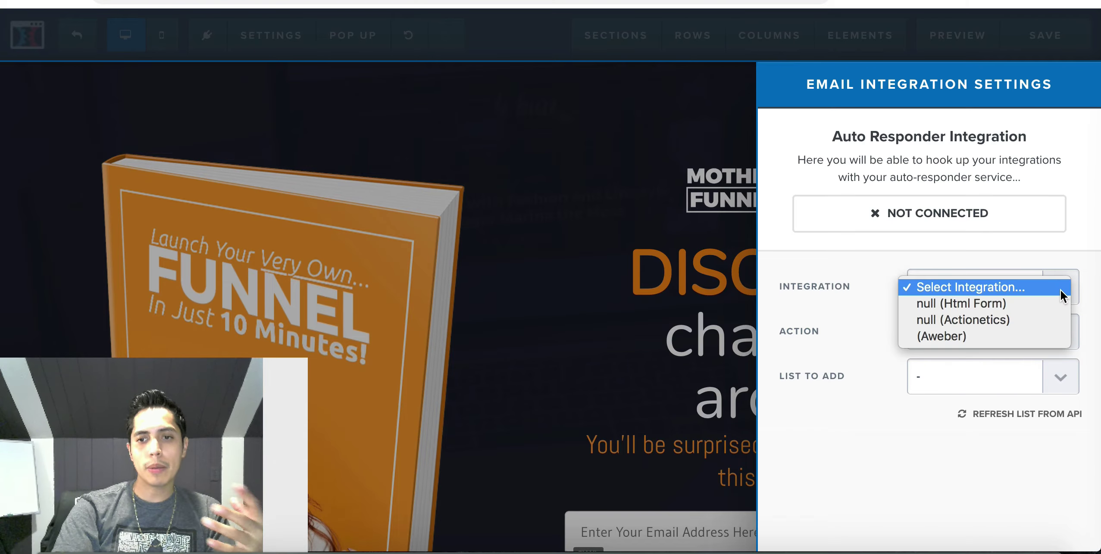
pyautogui.click(948, 333)
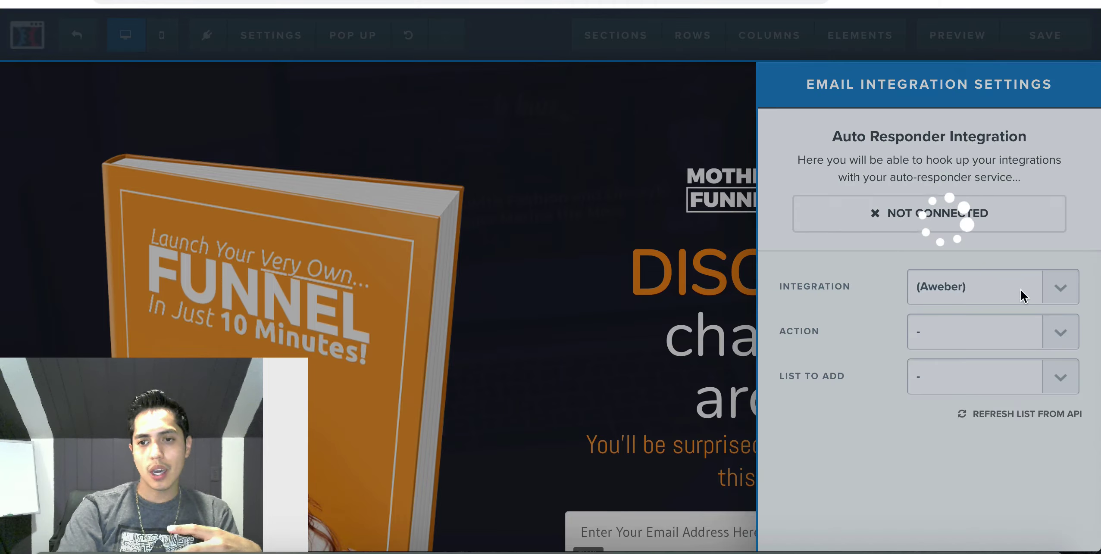
pyautogui.click(985, 332)
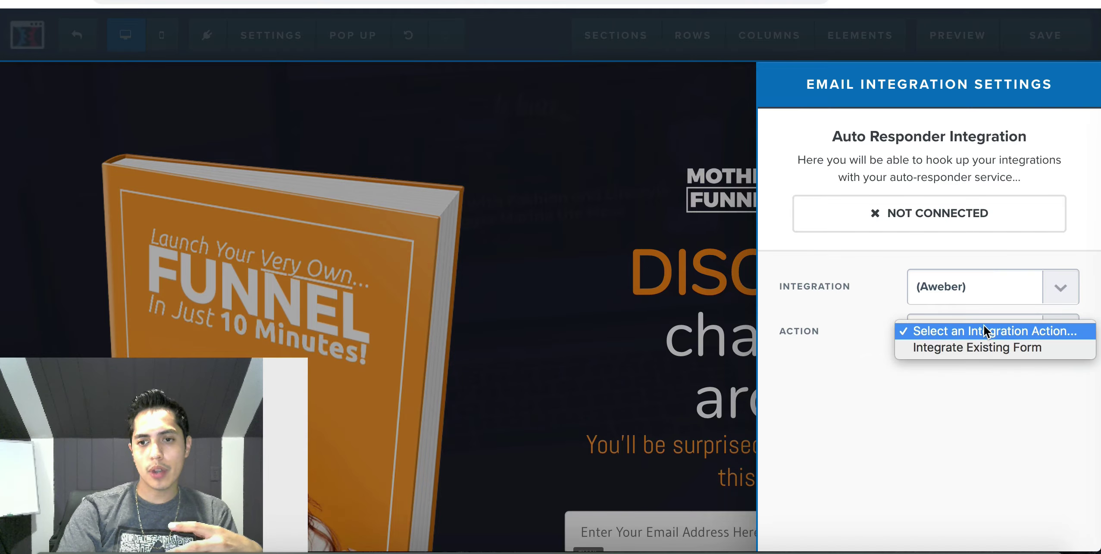
pyautogui.click(944, 351)
pyautogui.click(957, 376)
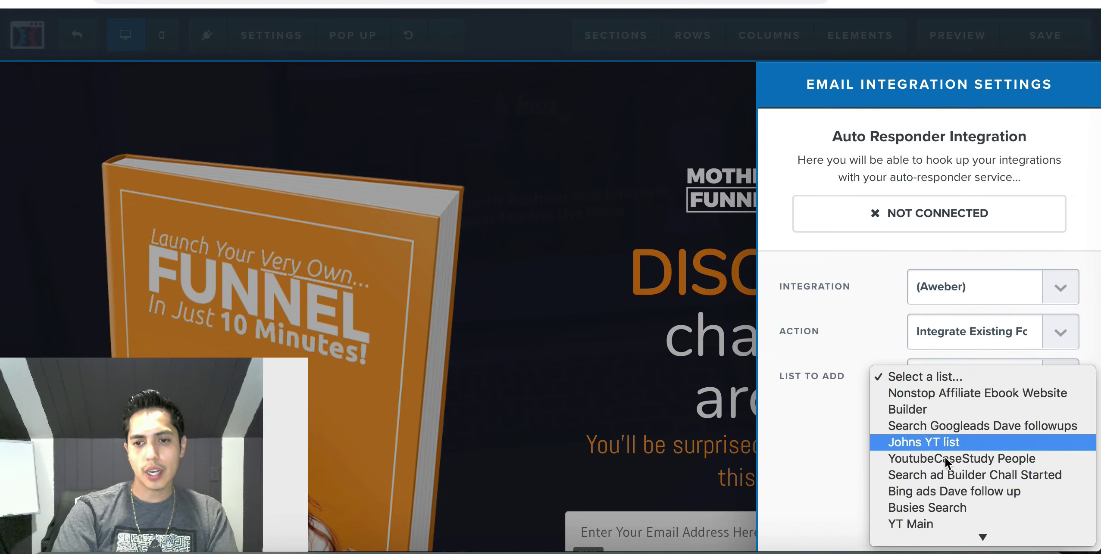
pyautogui.click(849, 406)
pyautogui.click(703, 319)
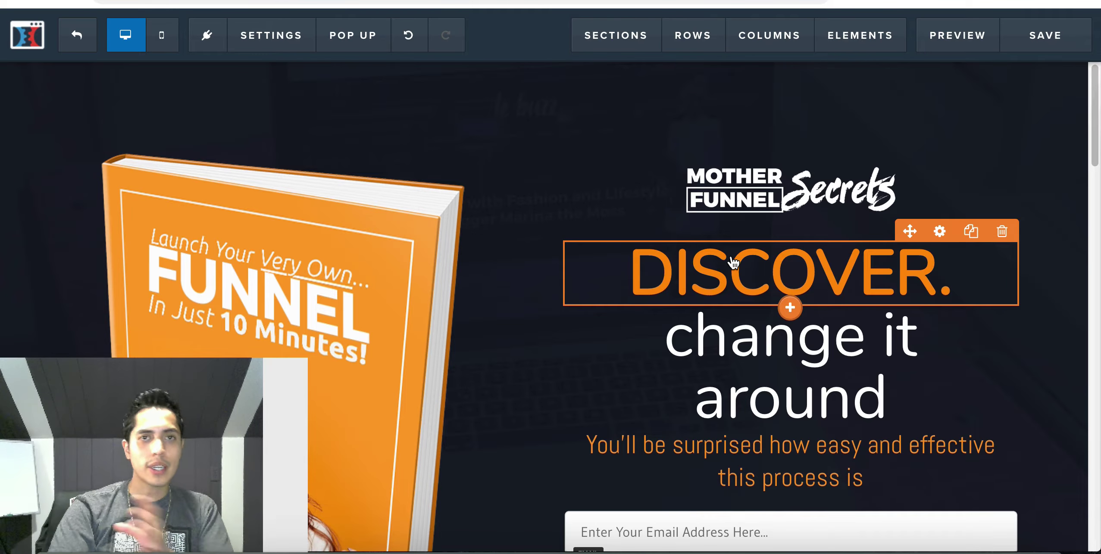
# Scroll down through the opt-in page and back to the top, then bring up the SETTINGS dropdown.
pyautogui.scroll(-3, 411, 216)
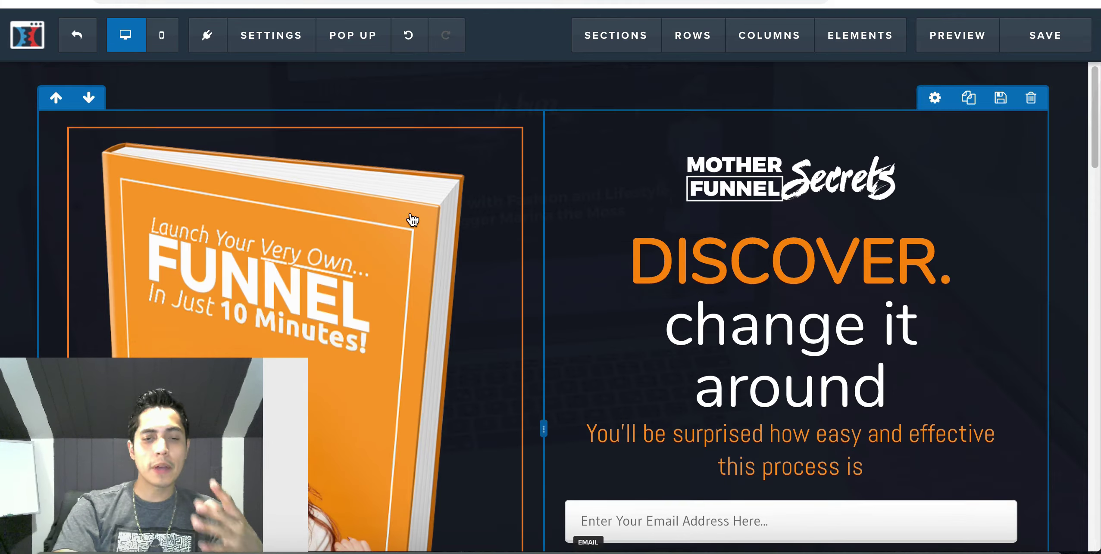
pyautogui.scroll(-15, 410, 215)
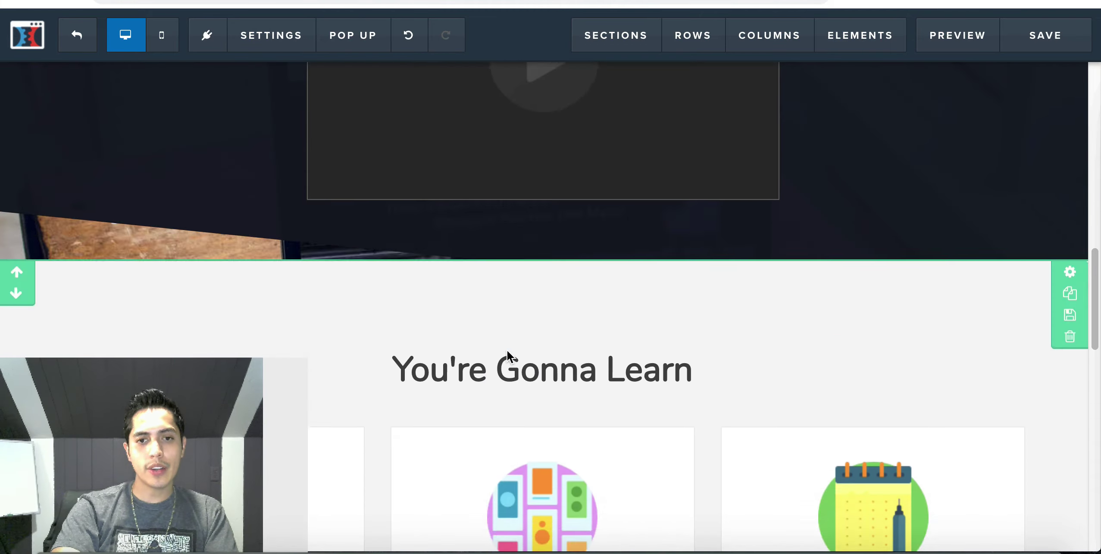
pyautogui.scroll(20, 505, 357)
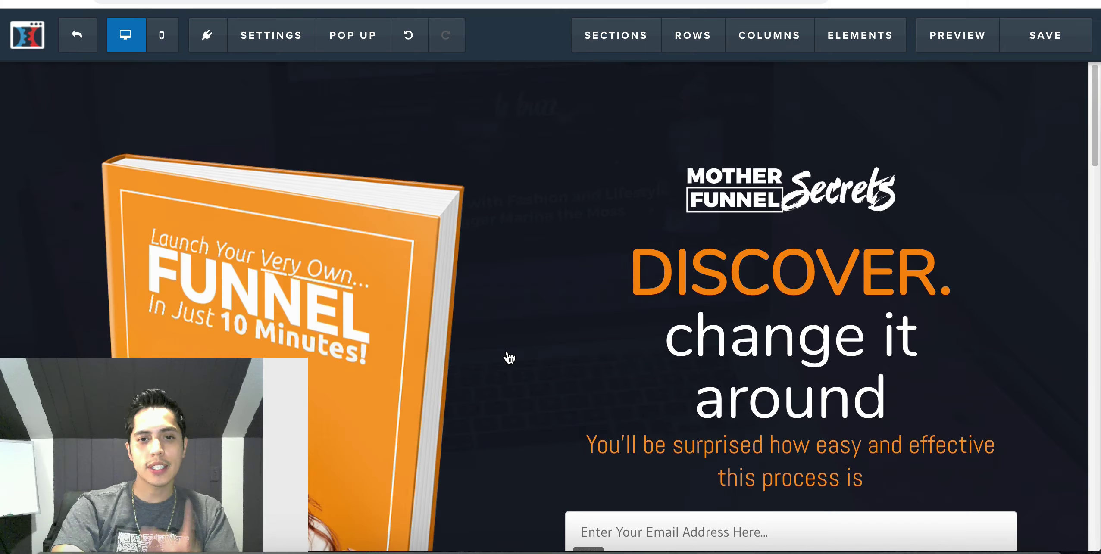
pyautogui.moveTo(271, 41)
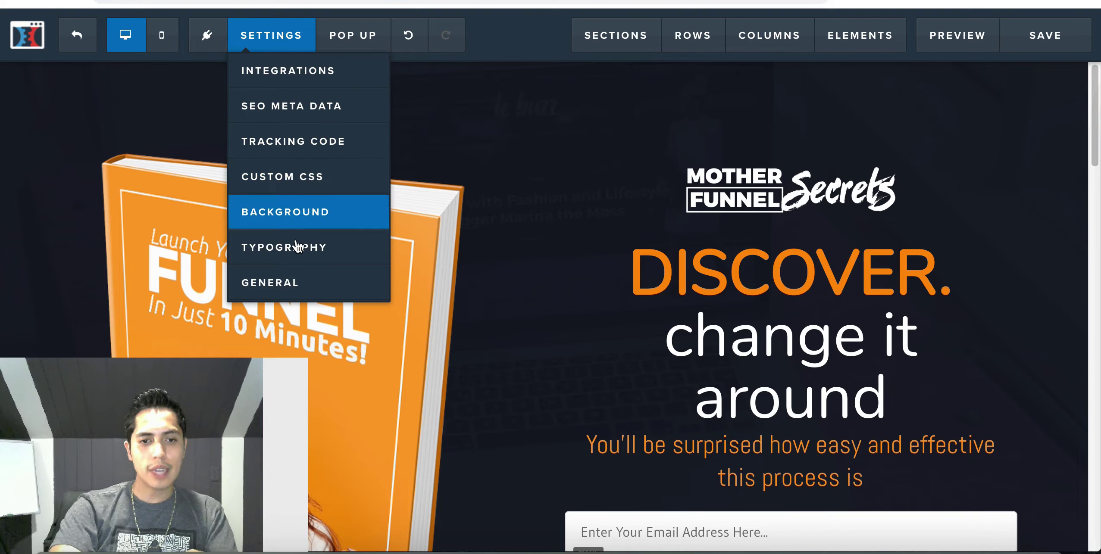
# Review the page's General Settings, close them, and exit to the funnel's Optin step overview.
pyautogui.click(281, 289)
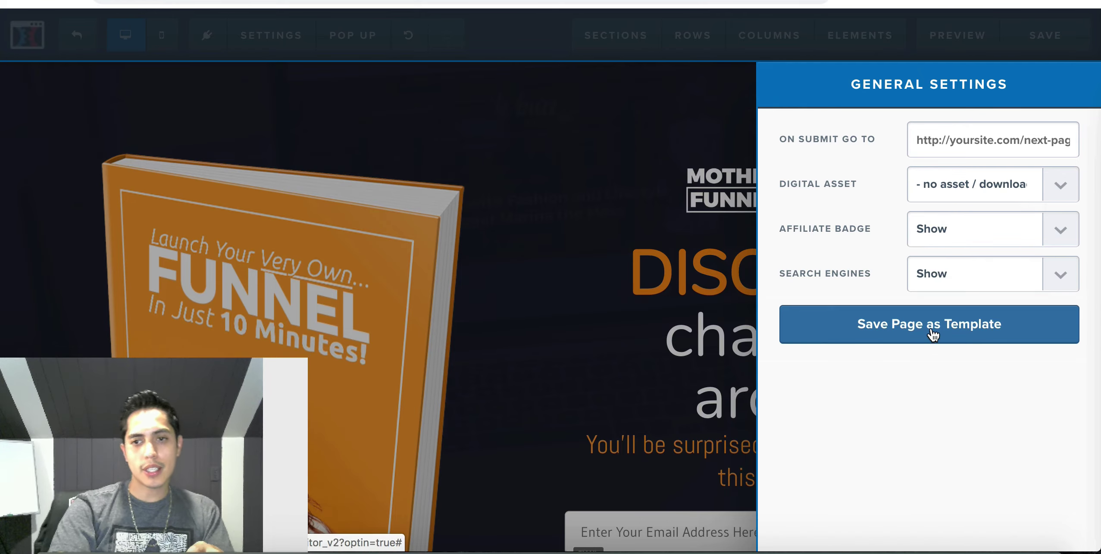
pyautogui.click(659, 357)
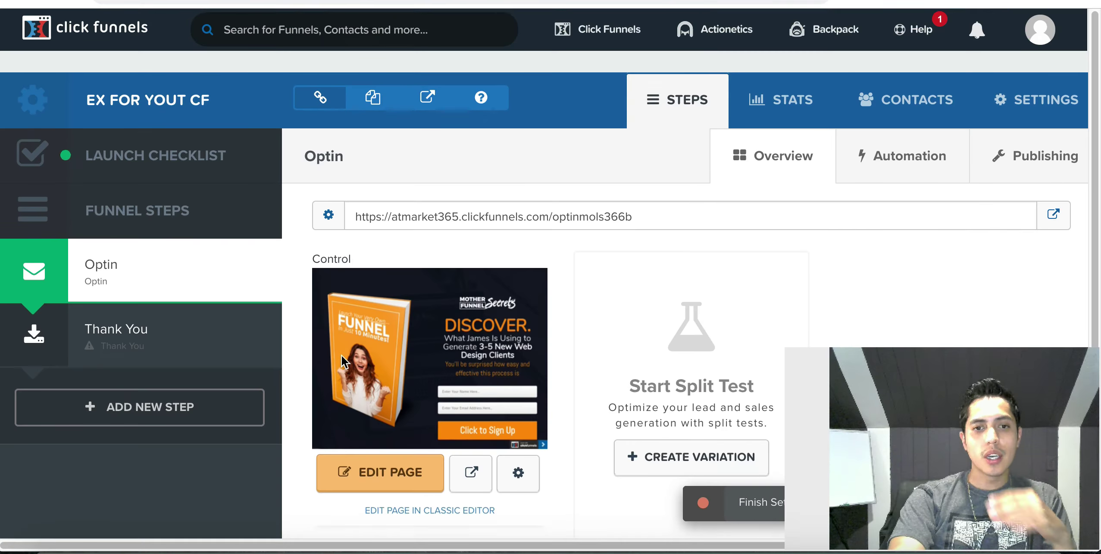
pyautogui.scroll(-2, 340, 355)
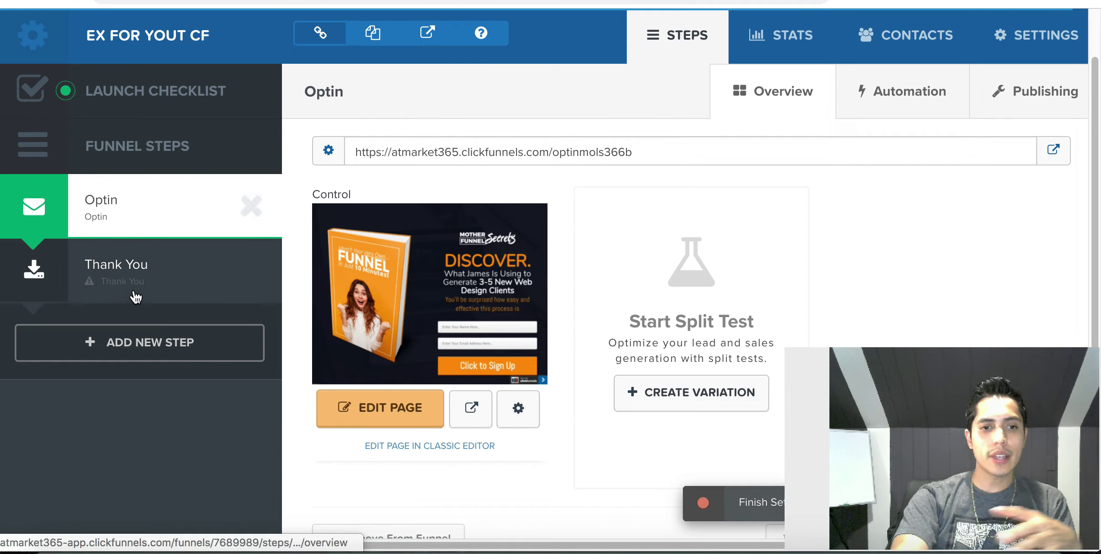
# Open the Thank You step and bring up its template choices.
pyautogui.click(151, 273)
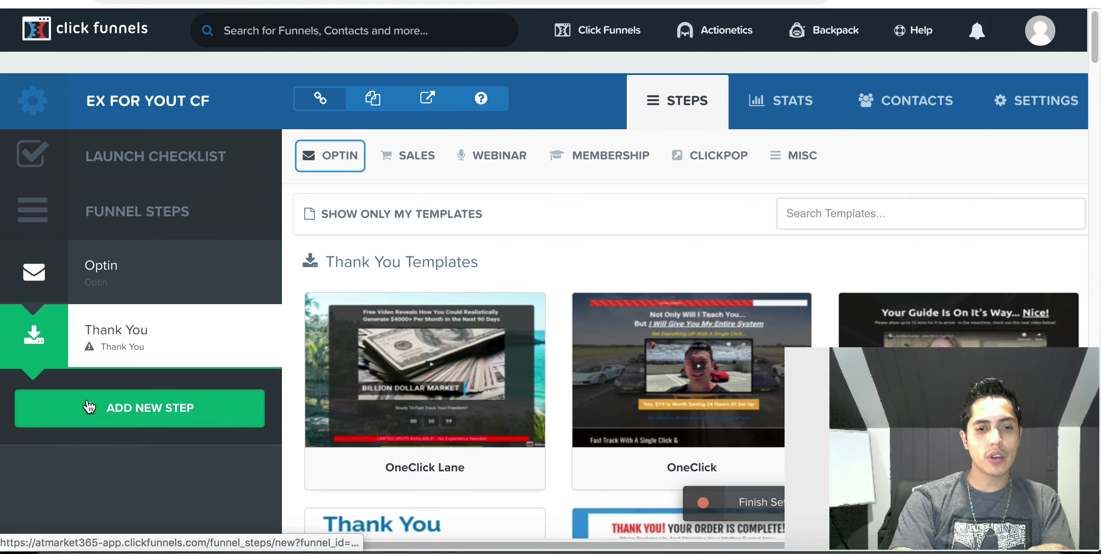
pyautogui.click(146, 405)
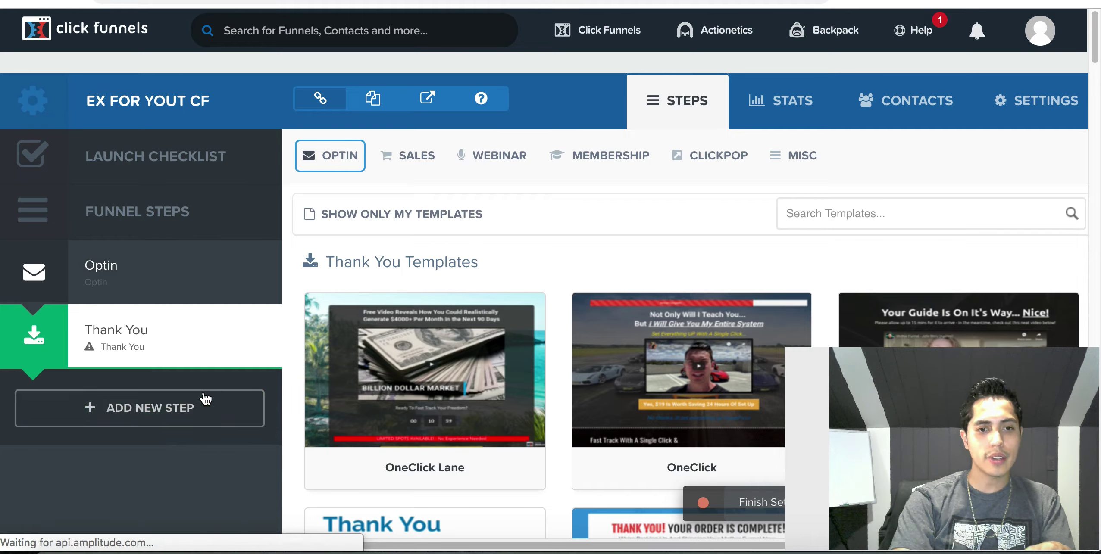
pyautogui.click(118, 280)
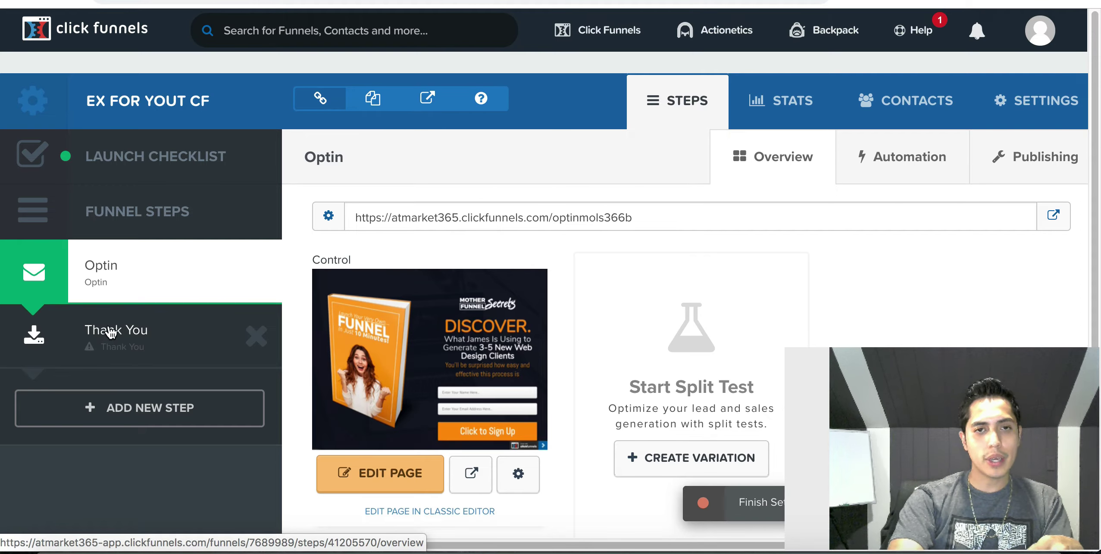
pyautogui.click(178, 362)
pyautogui.moveTo(377, 310)
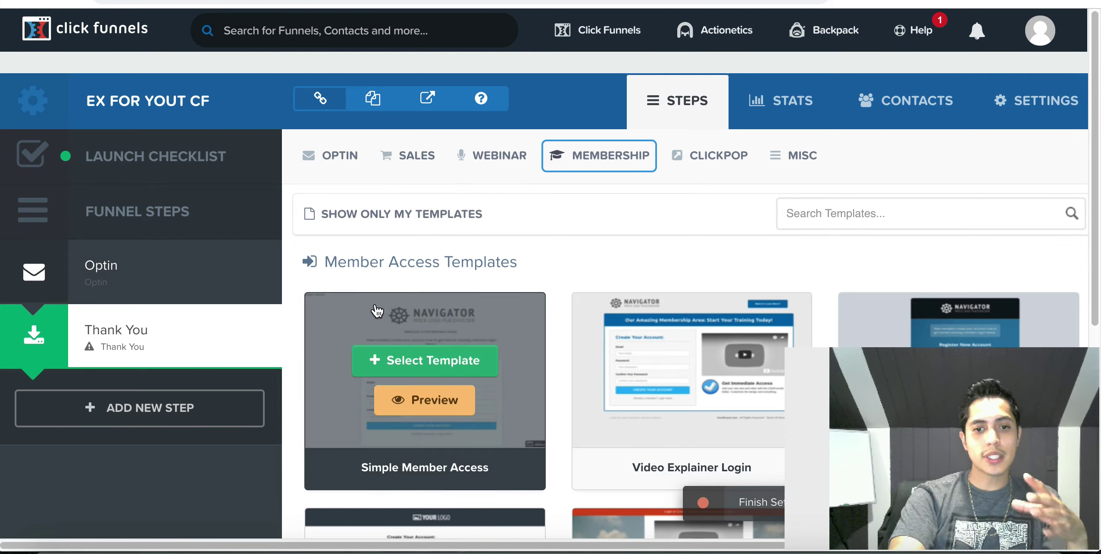
pyautogui.scroll(-6, 534, 350)
pyautogui.scroll(6, 534, 341)
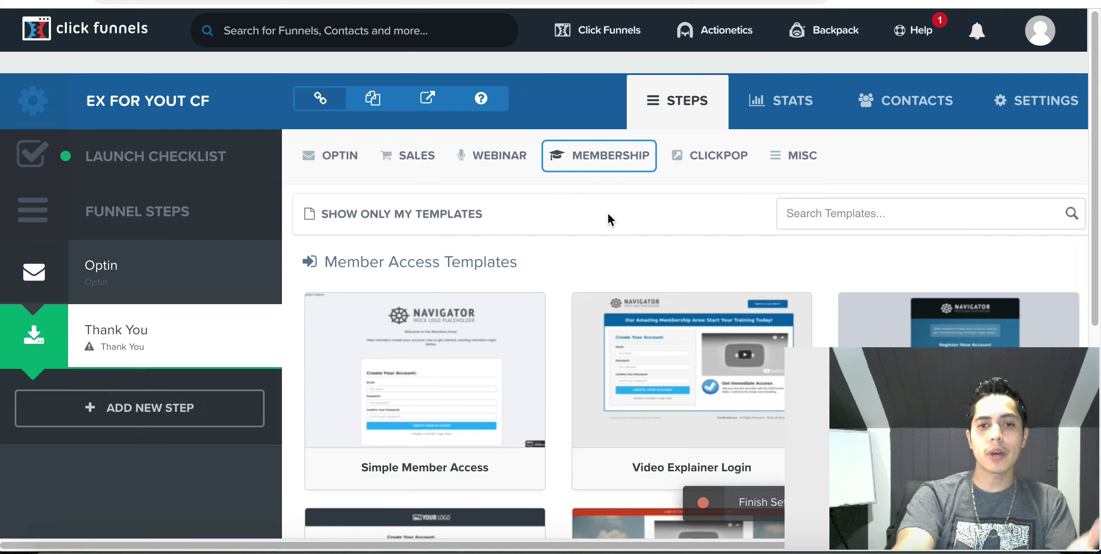
# Browse the Sales, Optin and Webinar template categories, then jump to the Membership Area templates.
pyautogui.click(409, 154)
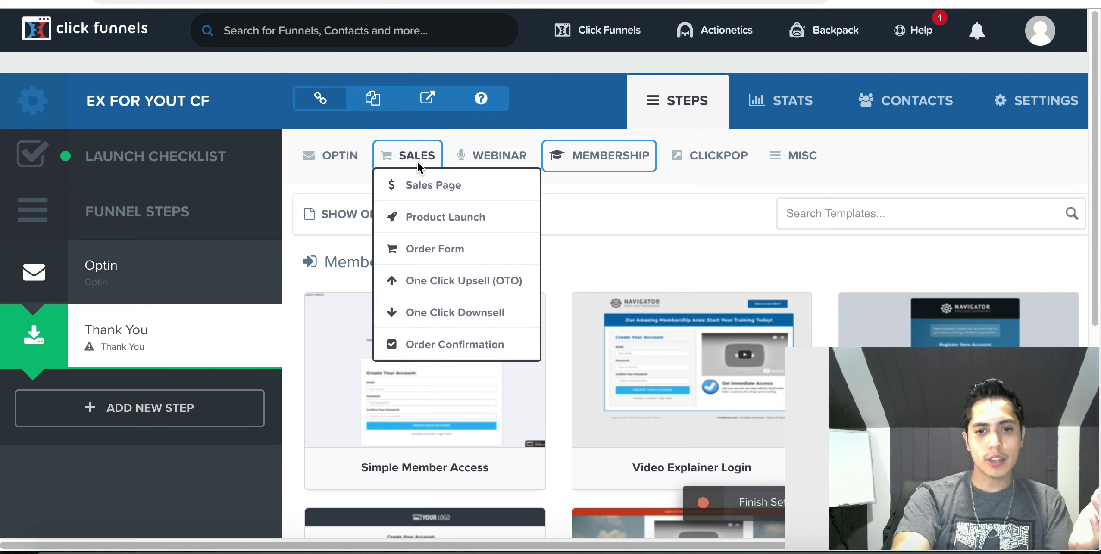
pyautogui.click(333, 150)
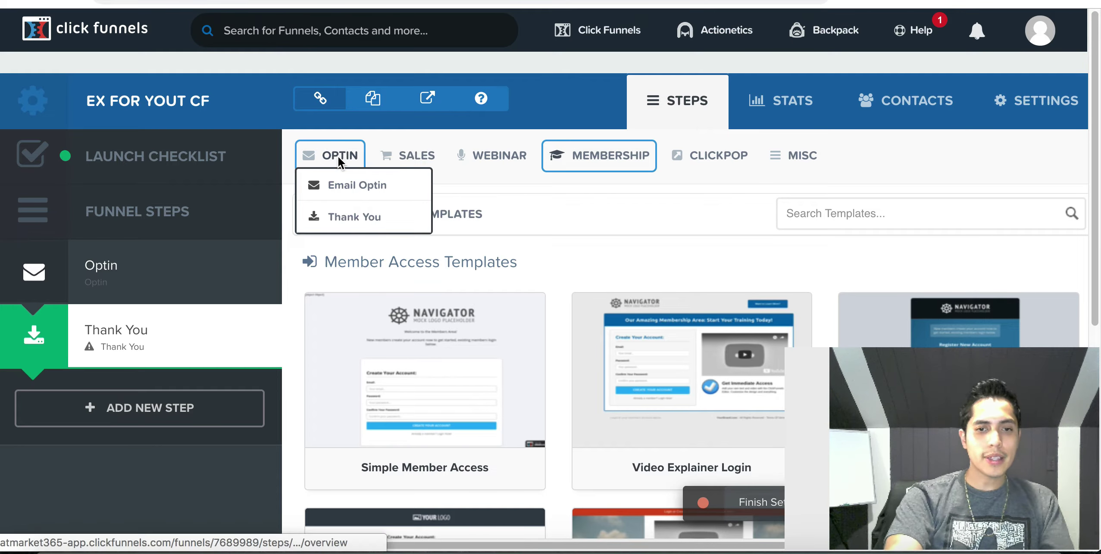
pyautogui.click(497, 154)
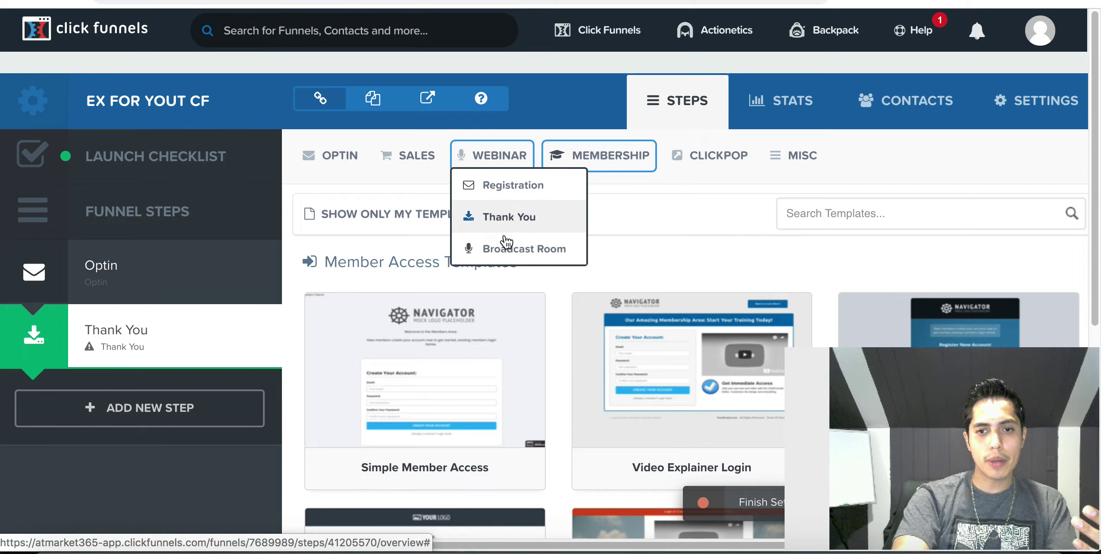
pyautogui.moveTo(607, 152)
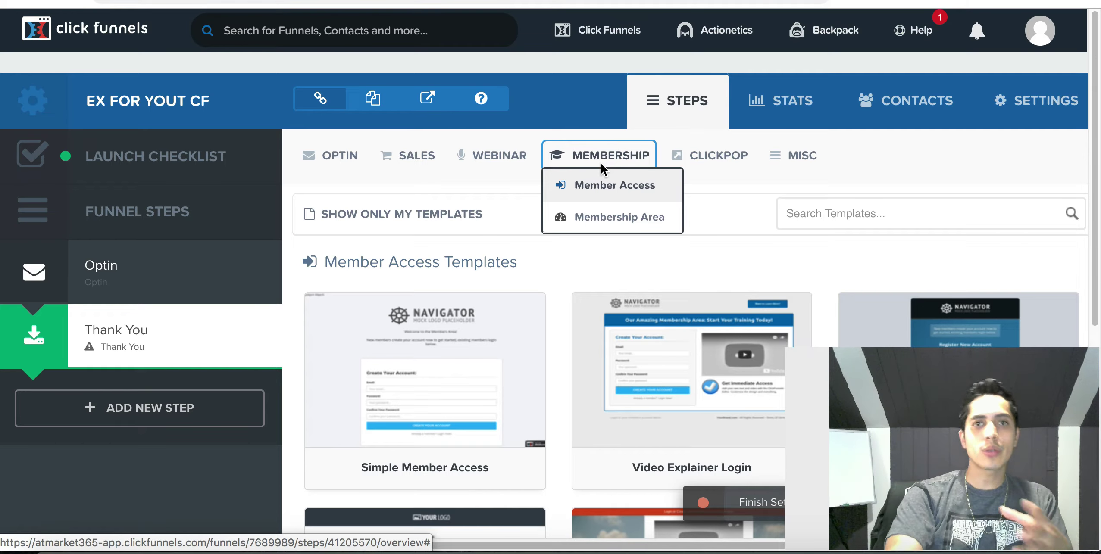
pyautogui.scroll(-6, 540, 406)
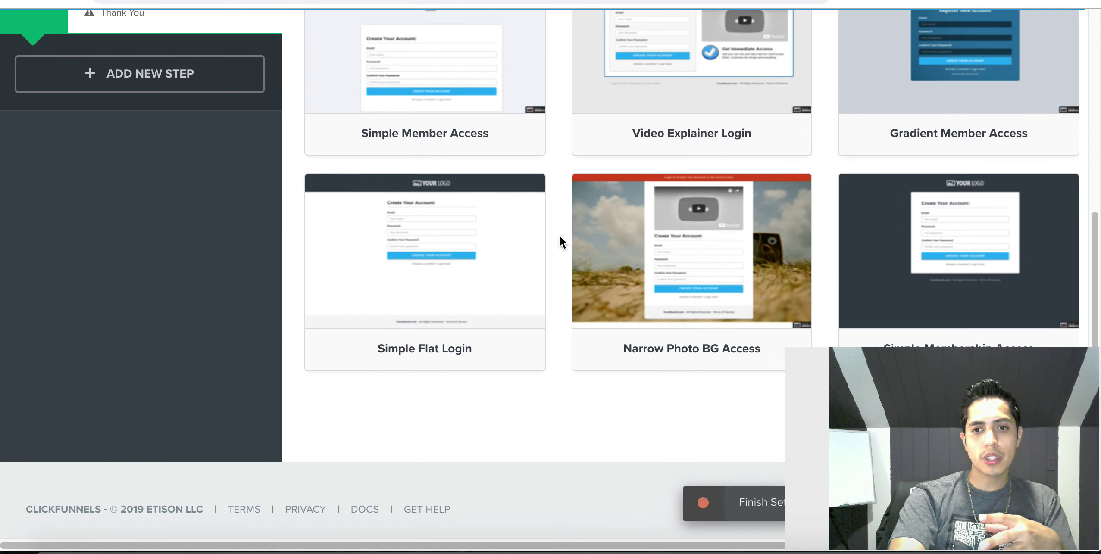
pyautogui.scroll(3, 841, 161)
pyautogui.scroll(-3, 831, 129)
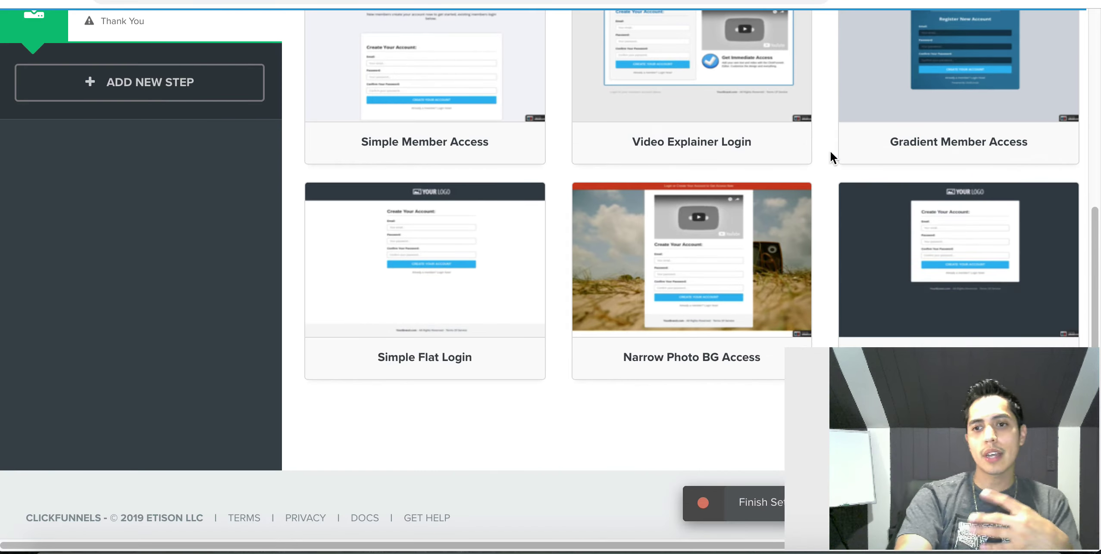
pyautogui.scroll(10, 861, 210)
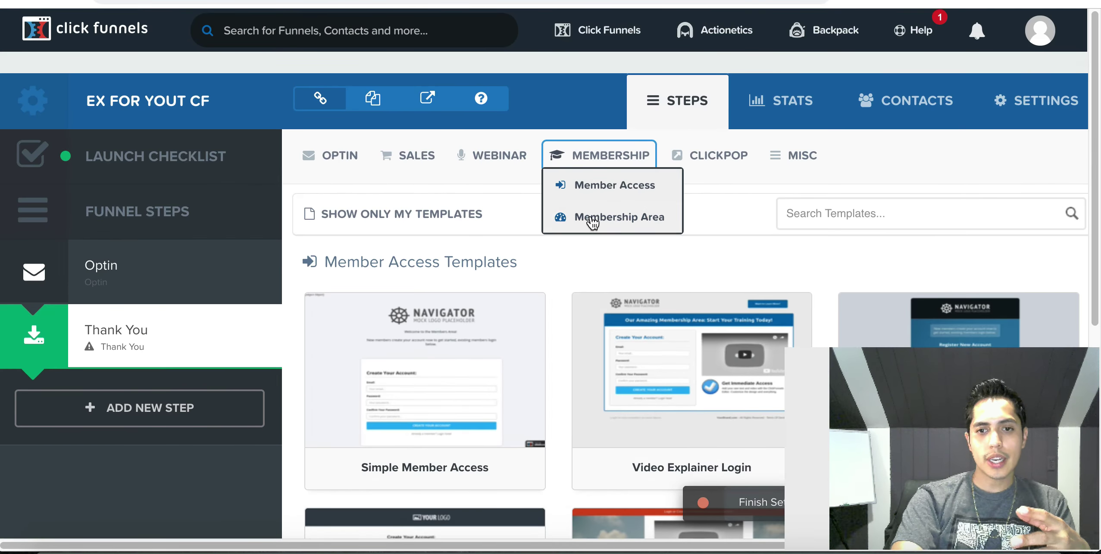
pyautogui.click(591, 218)
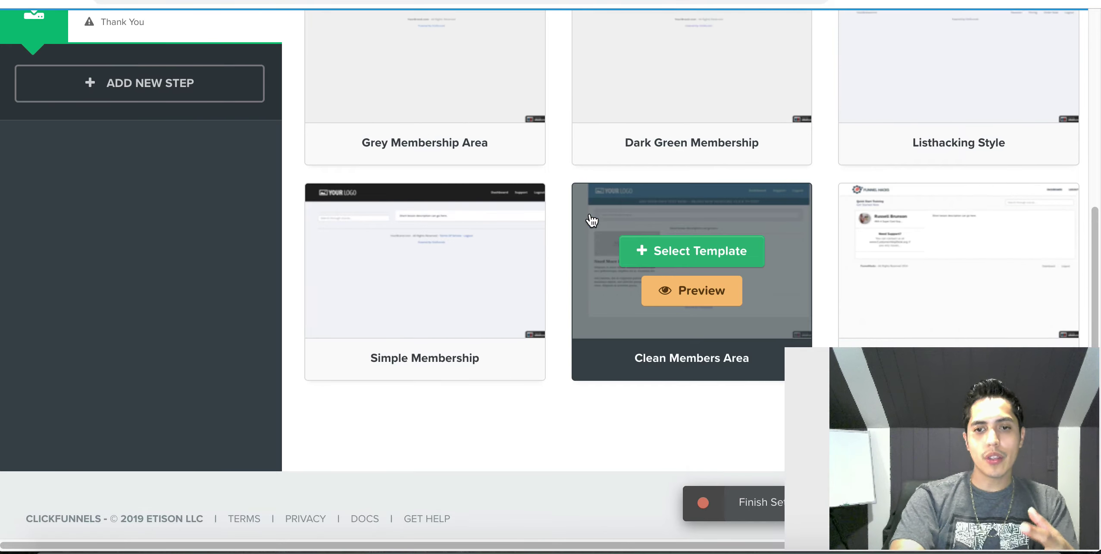
# Browse the MISC and ClickPop template categories for the Thank You step.
pyautogui.scroll(5, 592, 220)
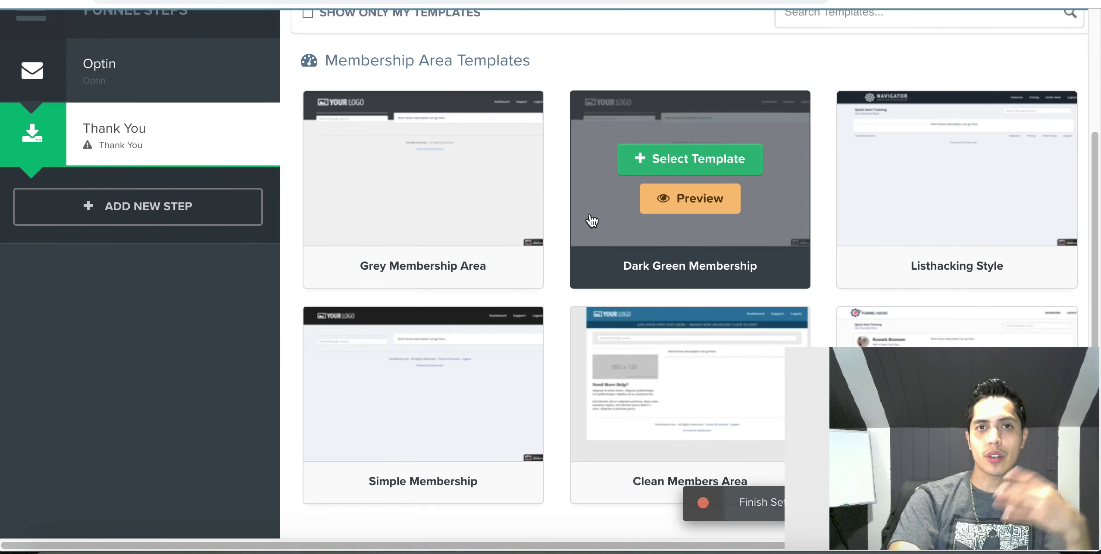
pyautogui.scroll(2, 592, 221)
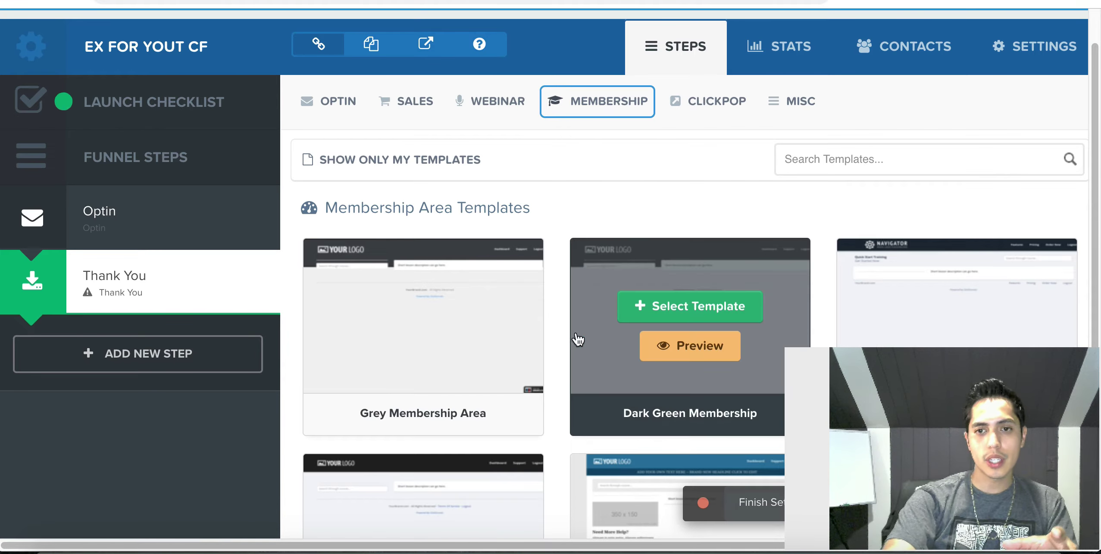
pyautogui.click(799, 107)
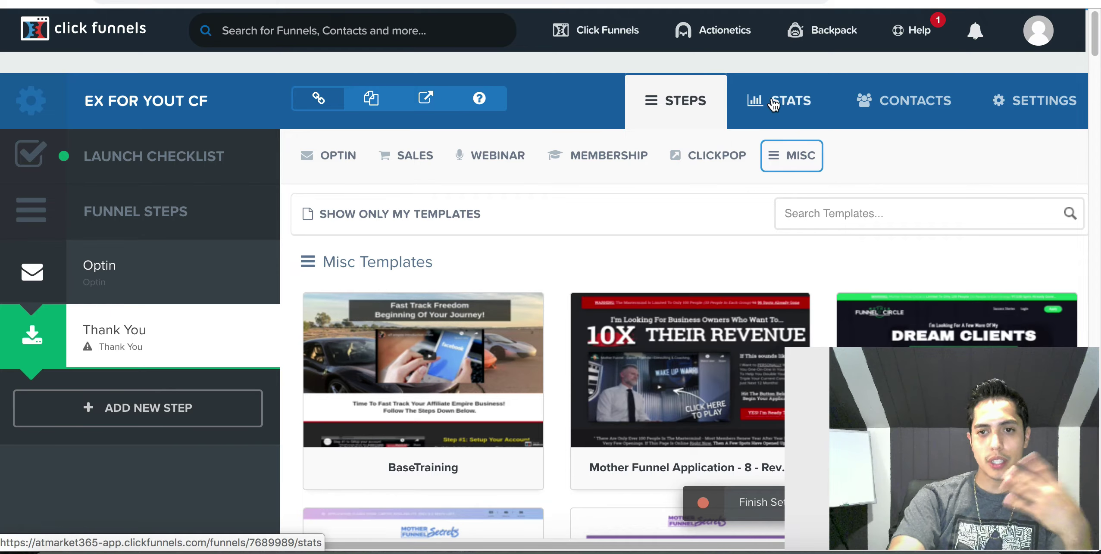
pyautogui.click(715, 159)
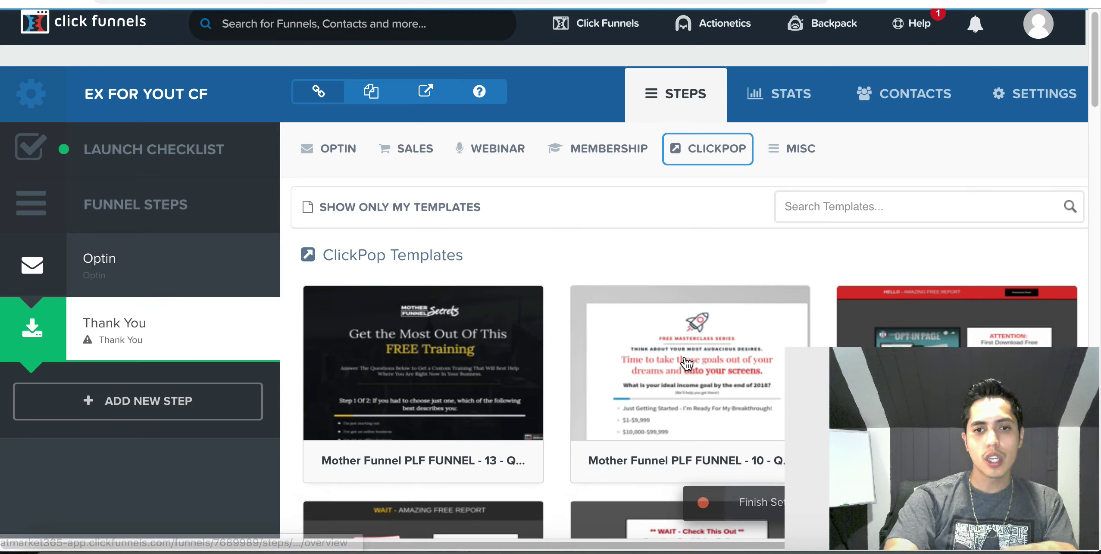
# Show the SALES > Order Form templates and scroll through the grid.
pyautogui.moveTo(444, 163)
pyautogui.moveTo(408, 157)
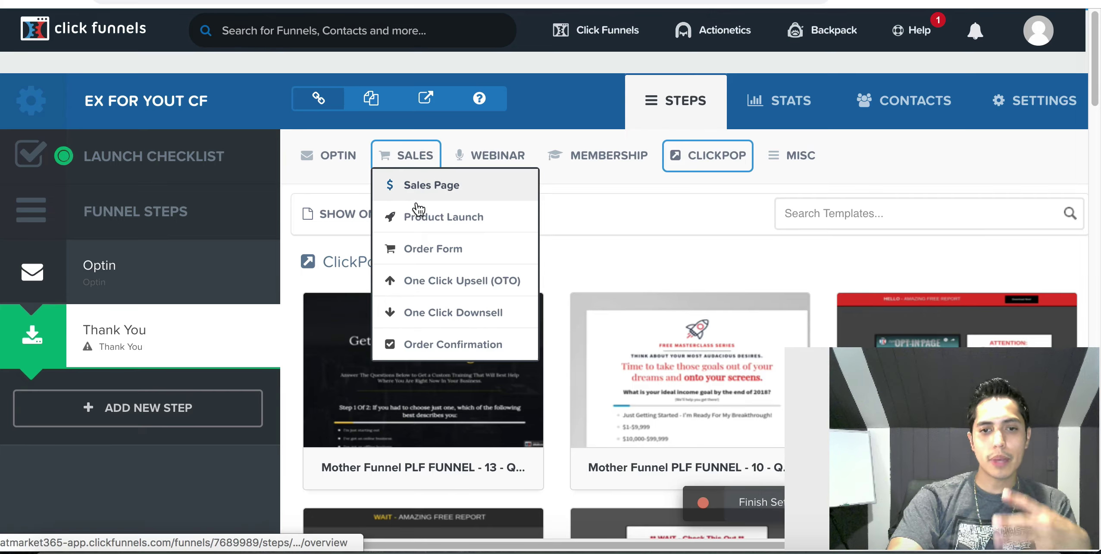
pyautogui.click(418, 250)
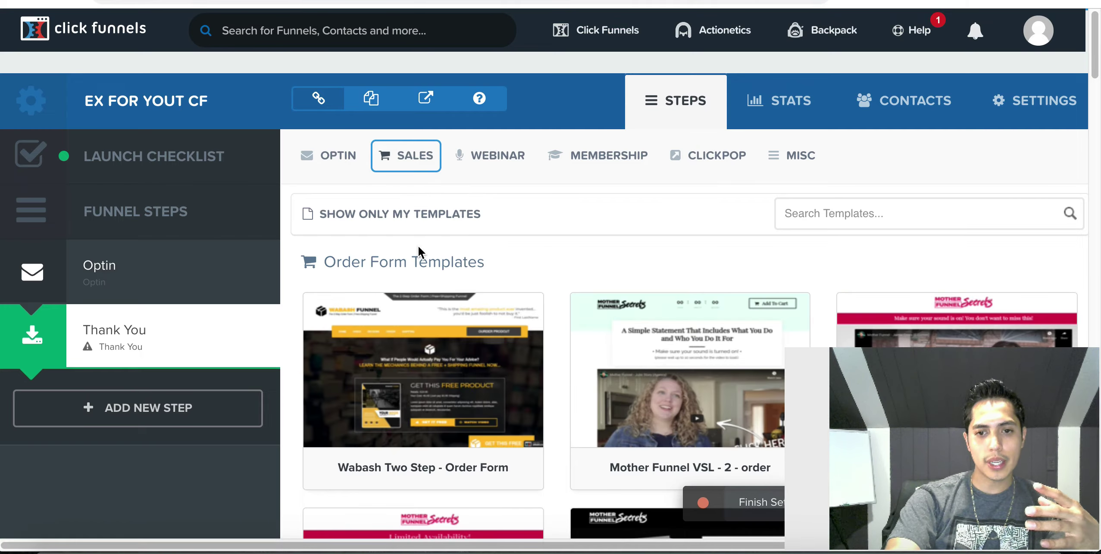
pyautogui.scroll(-10, 548, 385)
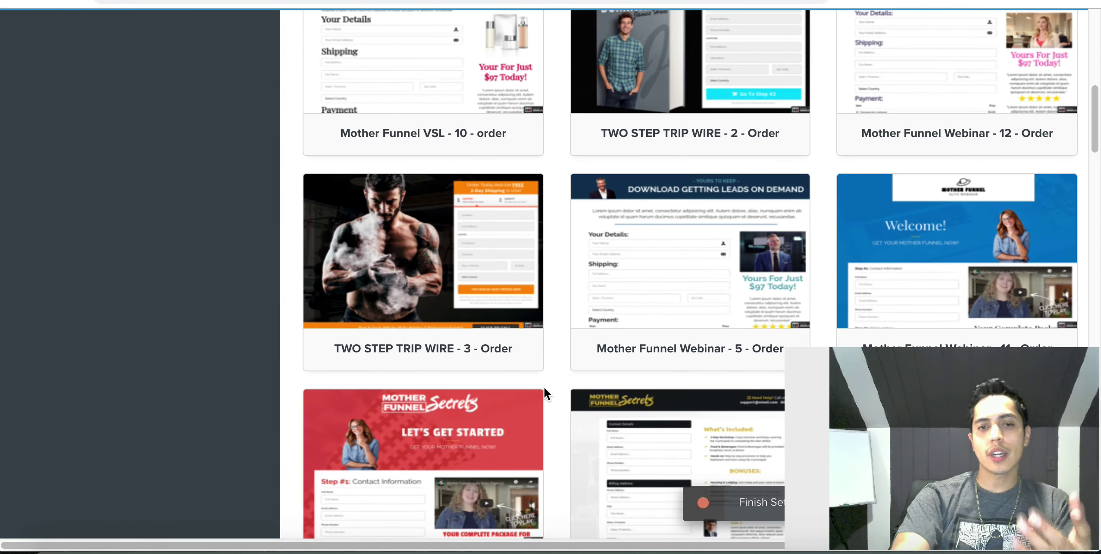
pyautogui.scroll(5, 492, 266)
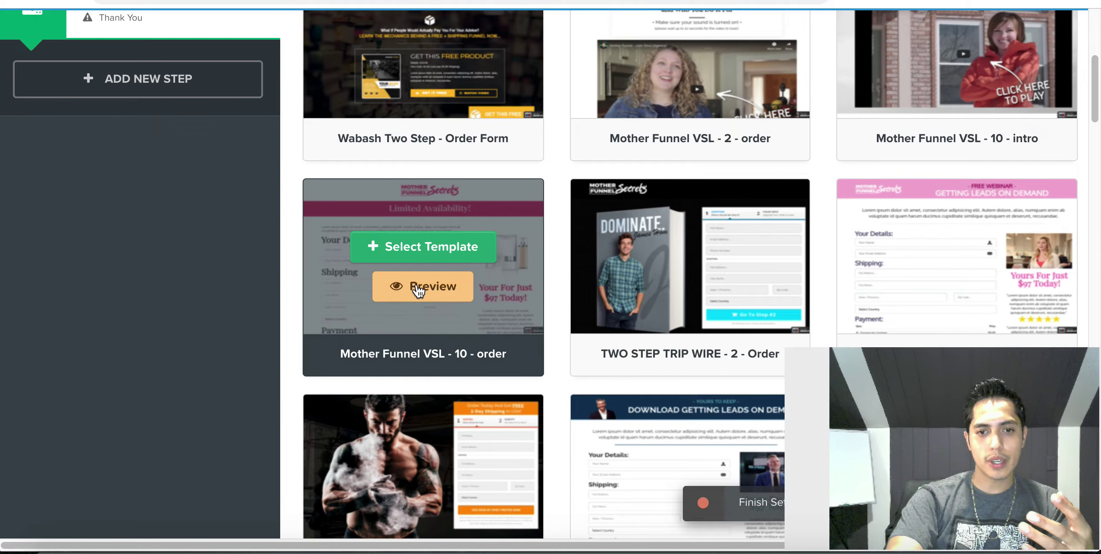
# Preview the Mother Funnel VSL - 10 - order template and review it down to BUY NOW.
pyautogui.click(430, 287)
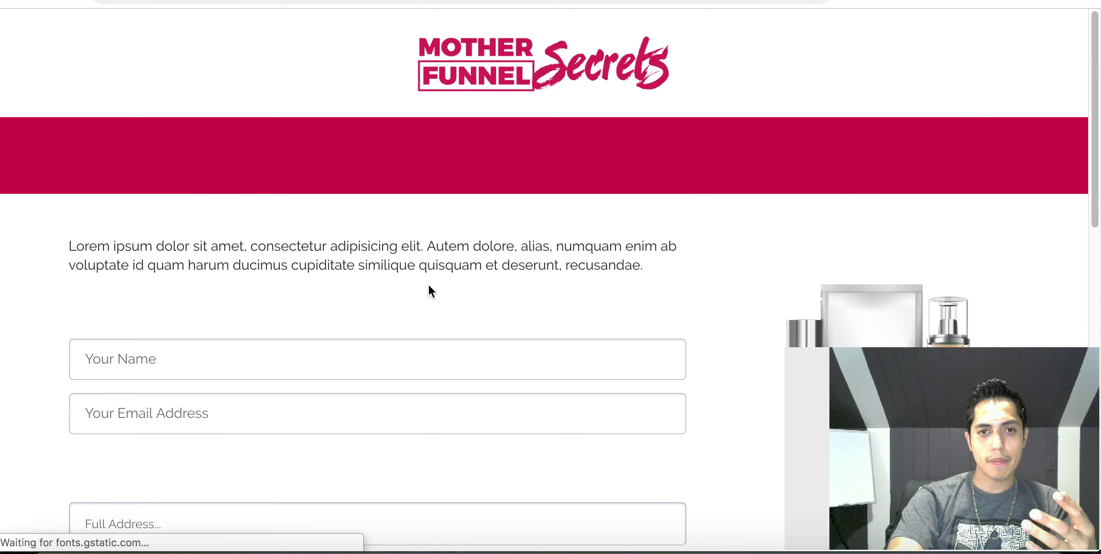
pyautogui.scroll(-2, 429, 286)
pyautogui.scroll(-8, 428, 286)
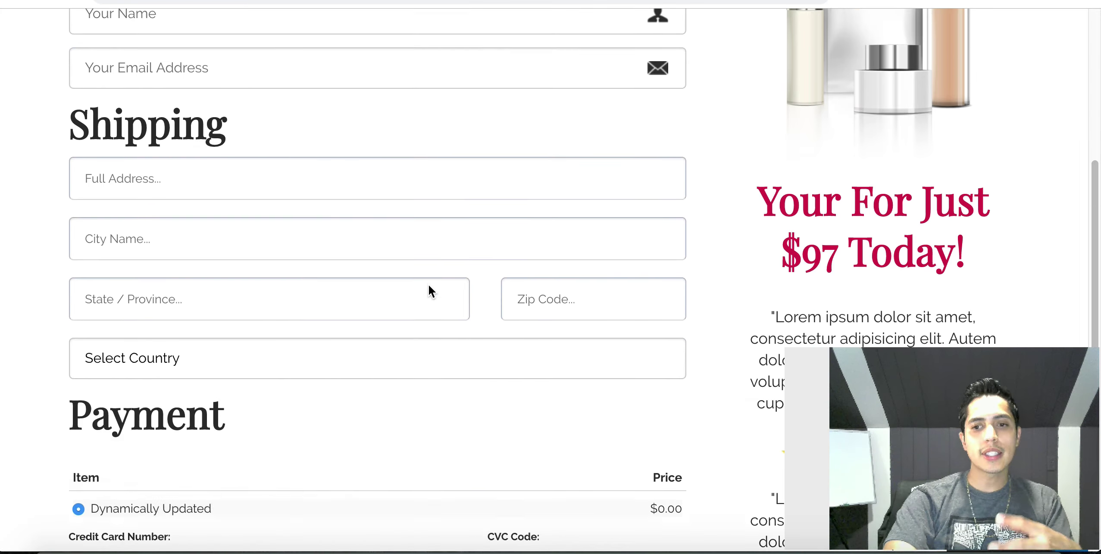
pyautogui.scroll(-4, 428, 283)
pyautogui.scroll(5, 429, 284)
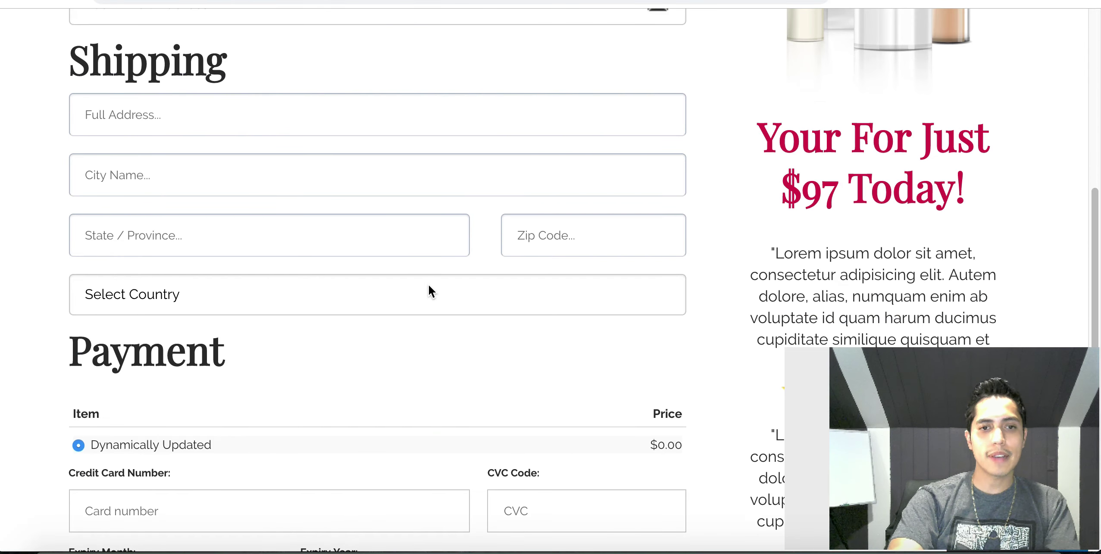
pyautogui.scroll(-2, 485, 343)
pyautogui.scroll(-3, 485, 343)
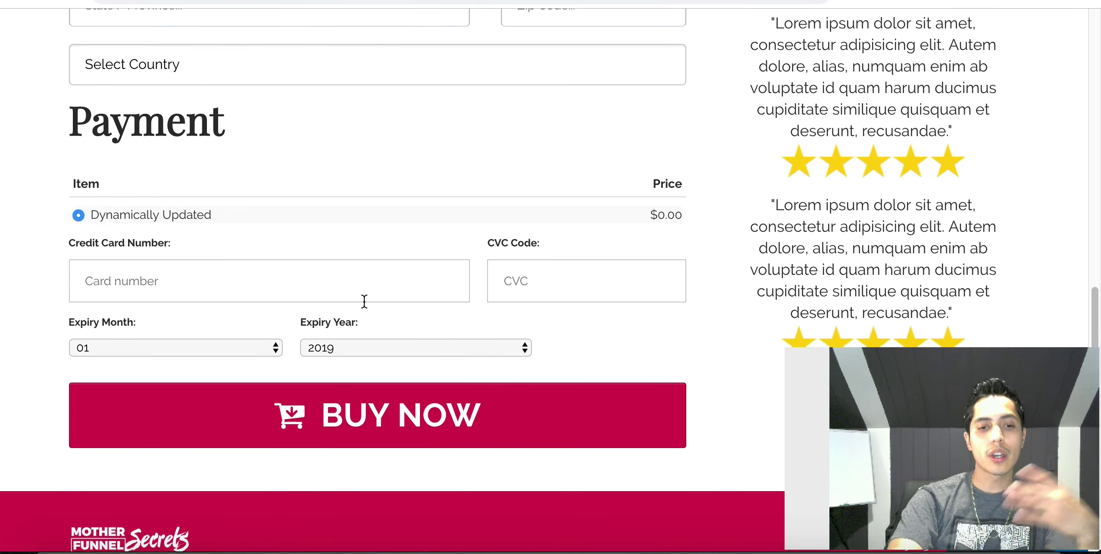
pyautogui.scroll(-2, 444, 376)
pyautogui.scroll(1, 426, 413)
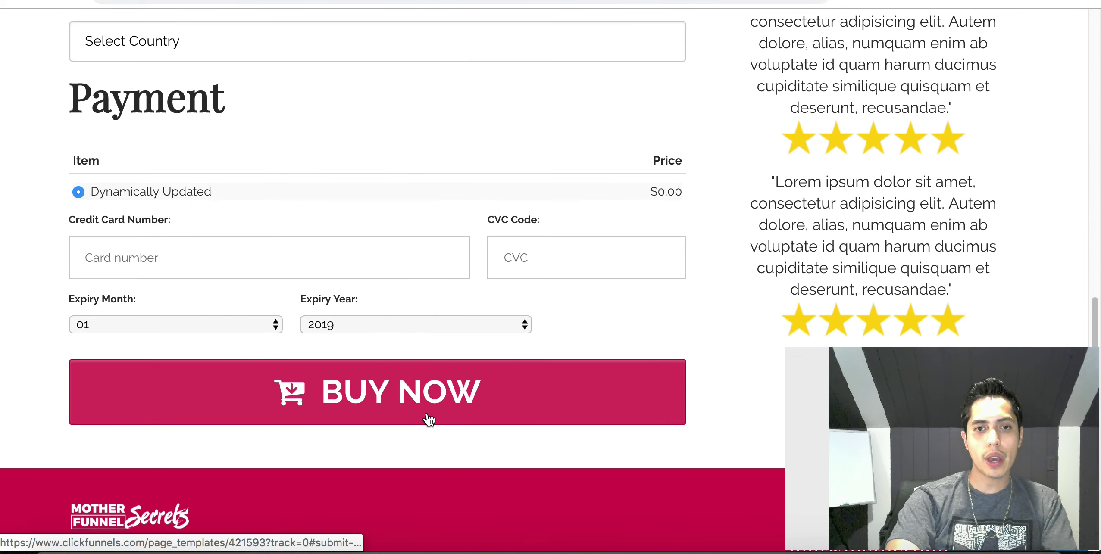
pyautogui.scroll(9, 427, 414)
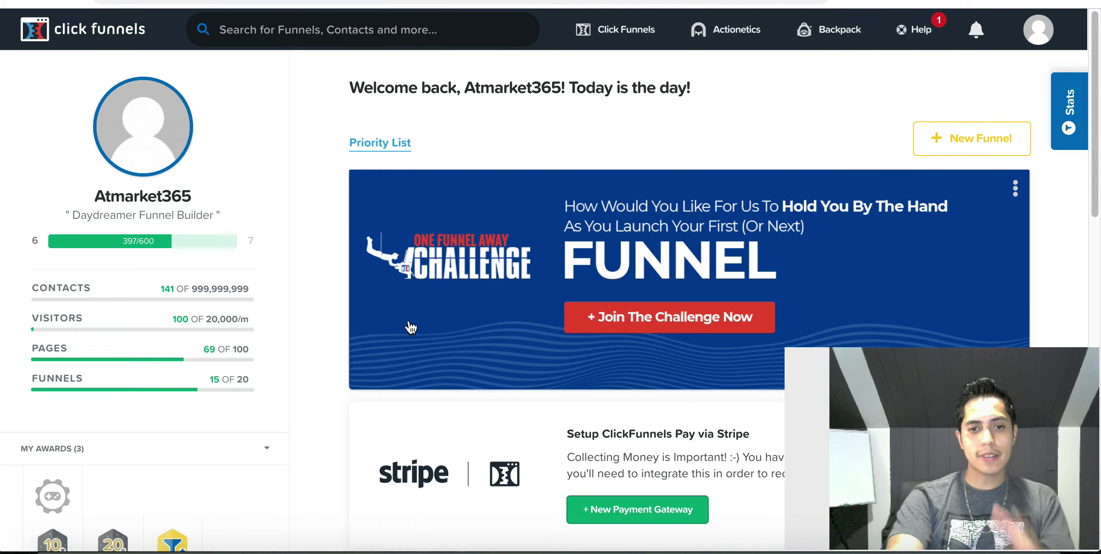
# Scroll through the ClickFunnels dashboard's welcome message, Challenge banner and account usage stats.
pyautogui.scroll(-3, 393, 375)
pyautogui.scroll(-2, 395, 379)
pyautogui.scroll(4, 395, 379)
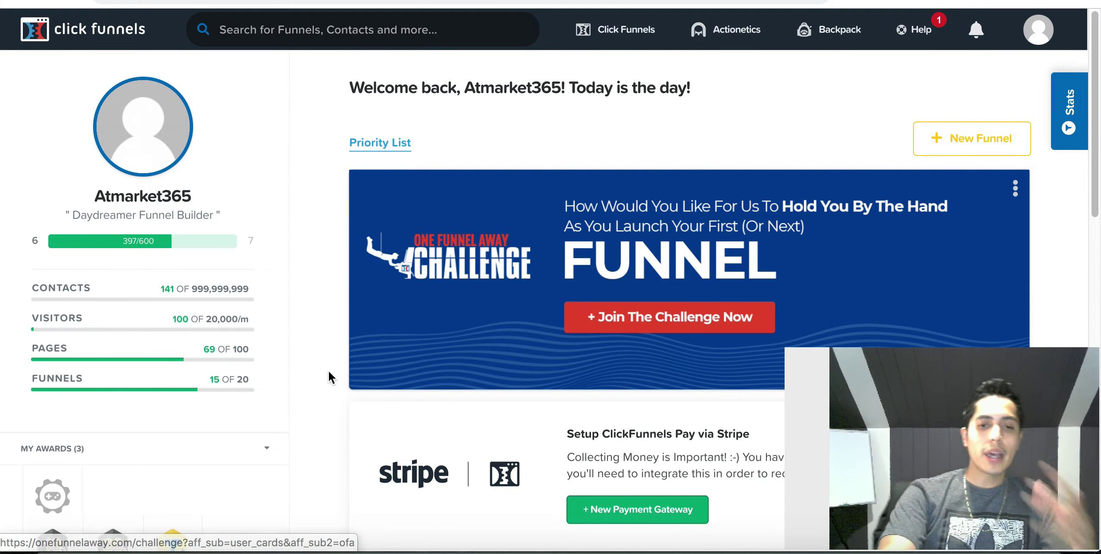
pyautogui.scroll(-3, 321, 461)
pyautogui.scroll(-2, 323, 463)
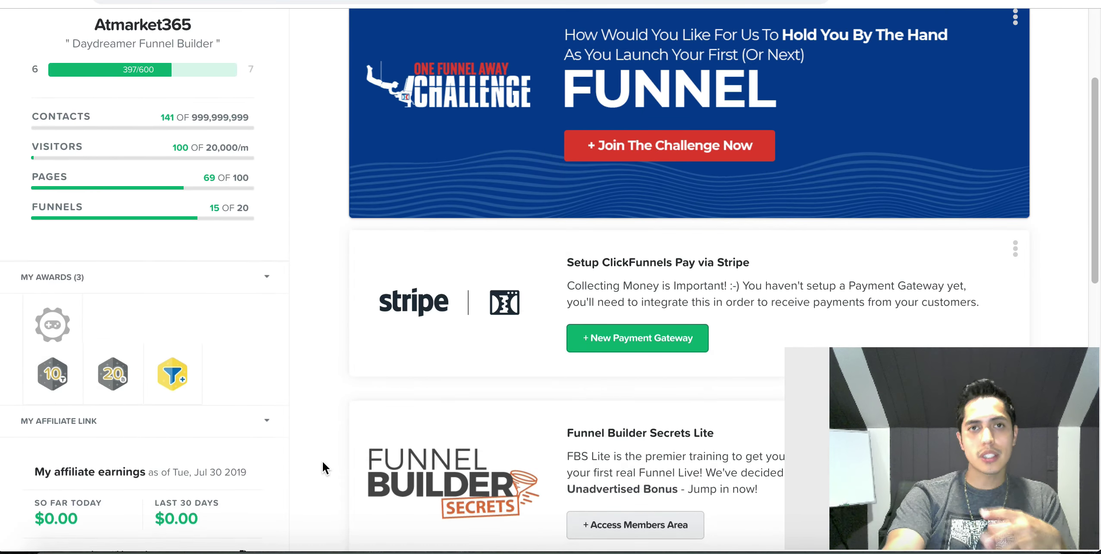
pyautogui.scroll(5, 323, 462)
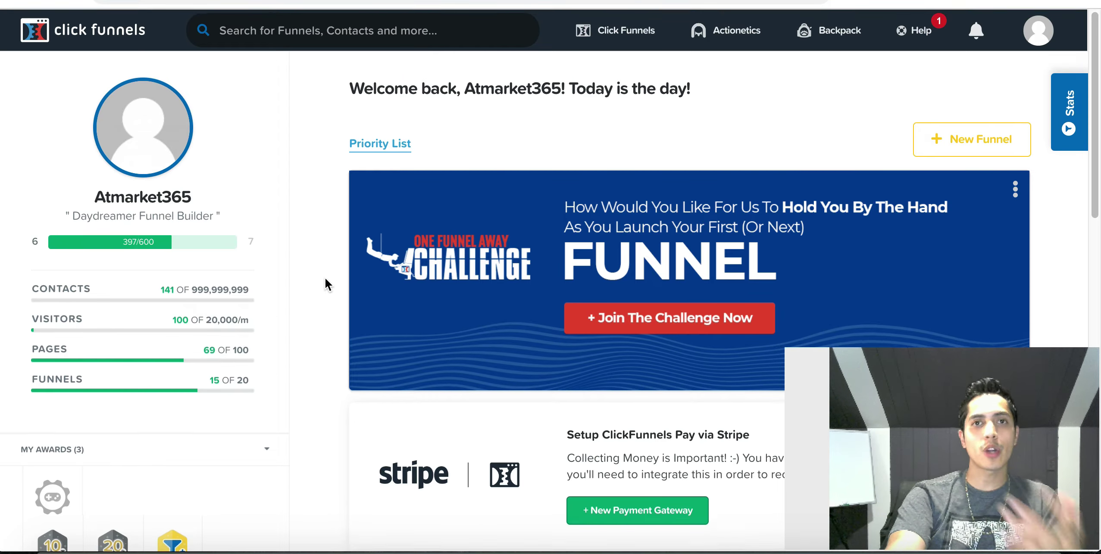
# Move from the dashboard to the mentoring members site's Library page with My Programs.
pyautogui.scroll(-2, 325, 283)
pyautogui.scroll(2, 325, 280)
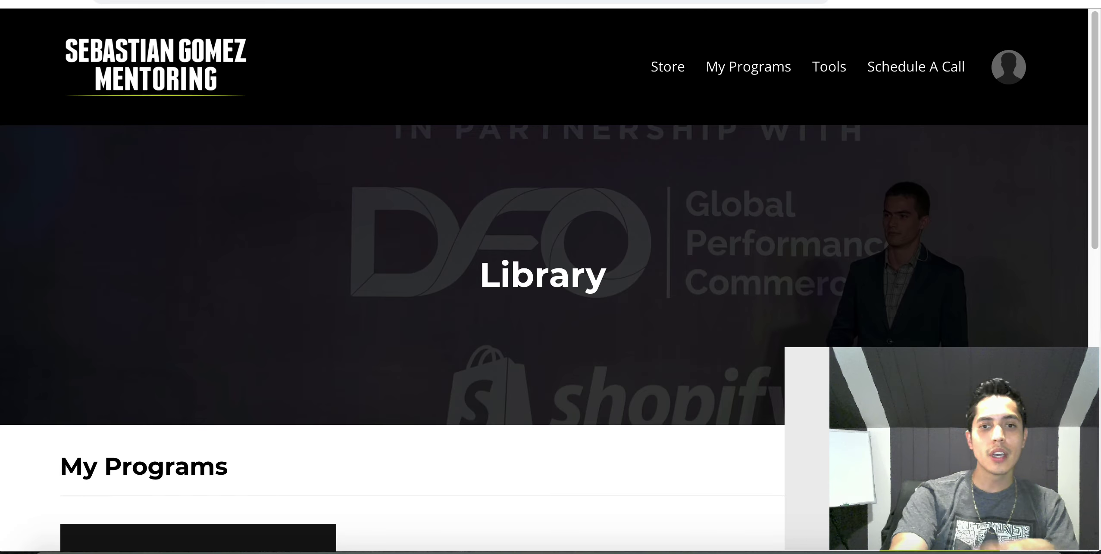
pyautogui.scroll(-10, 406, 293)
pyautogui.scroll(-4, 406, 288)
pyautogui.scroll(3, 407, 294)
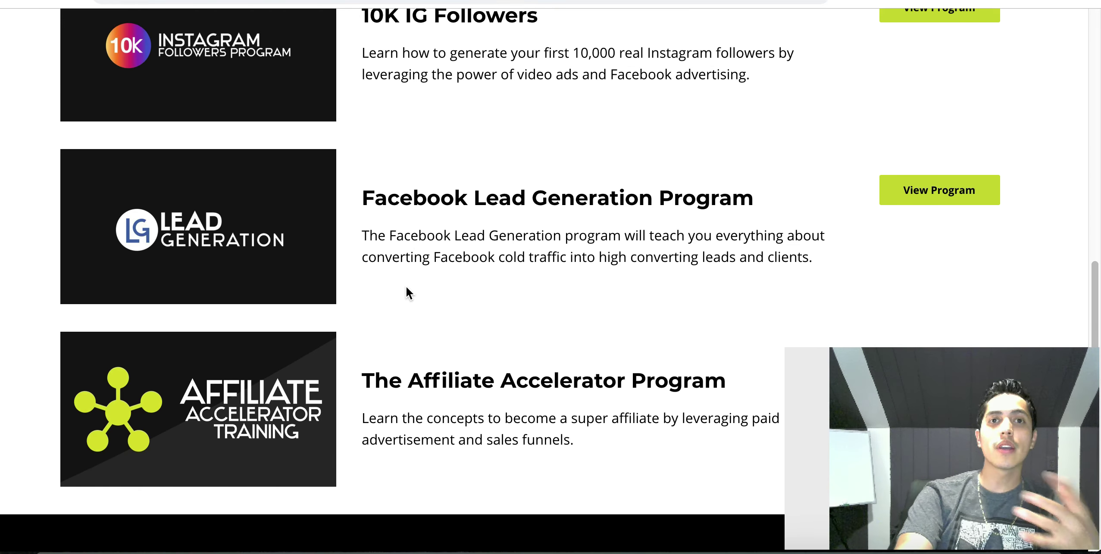
pyautogui.scroll(12, 408, 294)
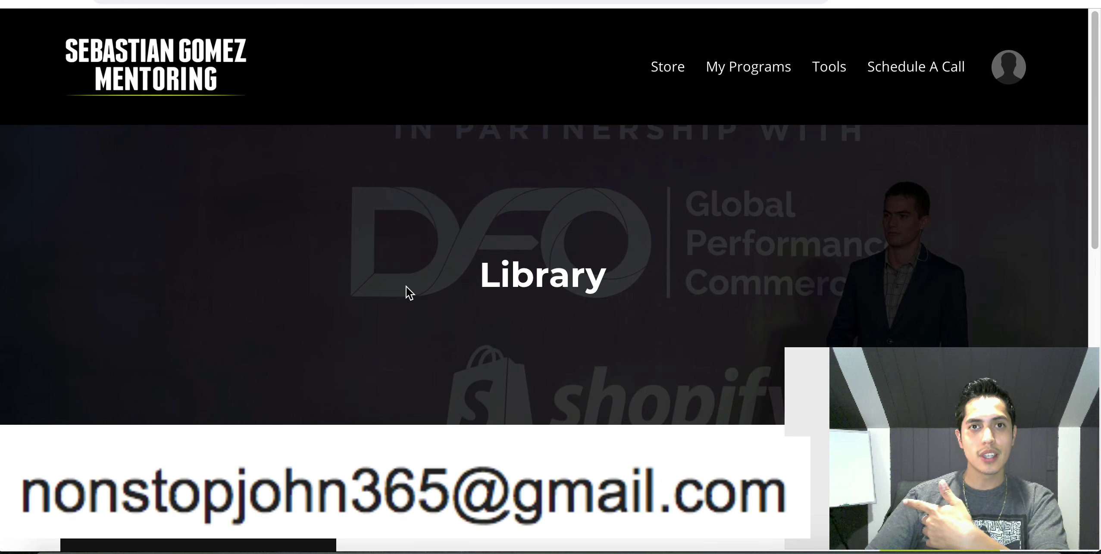
pyautogui.scroll(-15, 407, 289)
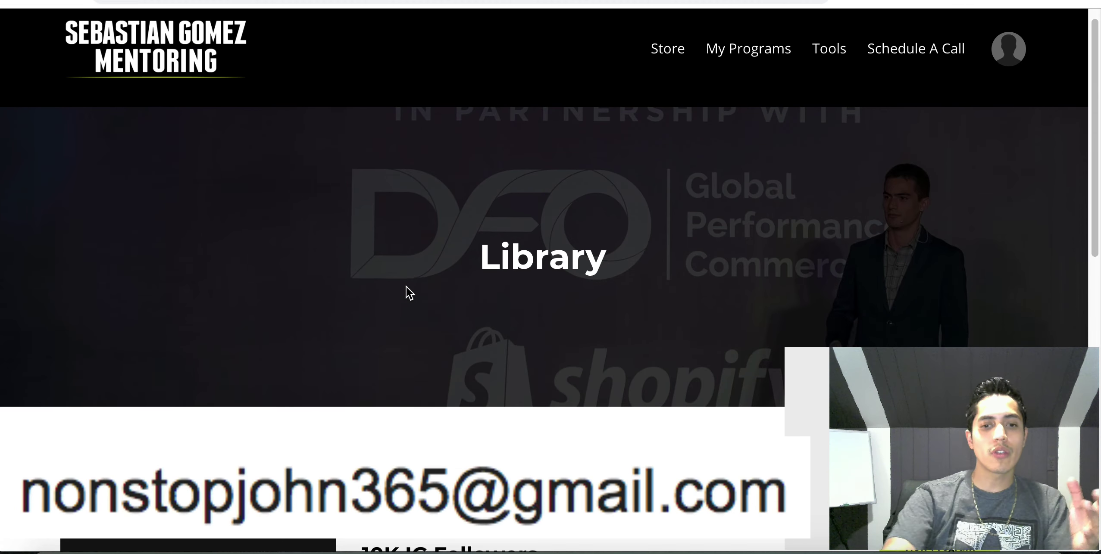
pyautogui.scroll(-2, 532, 343)
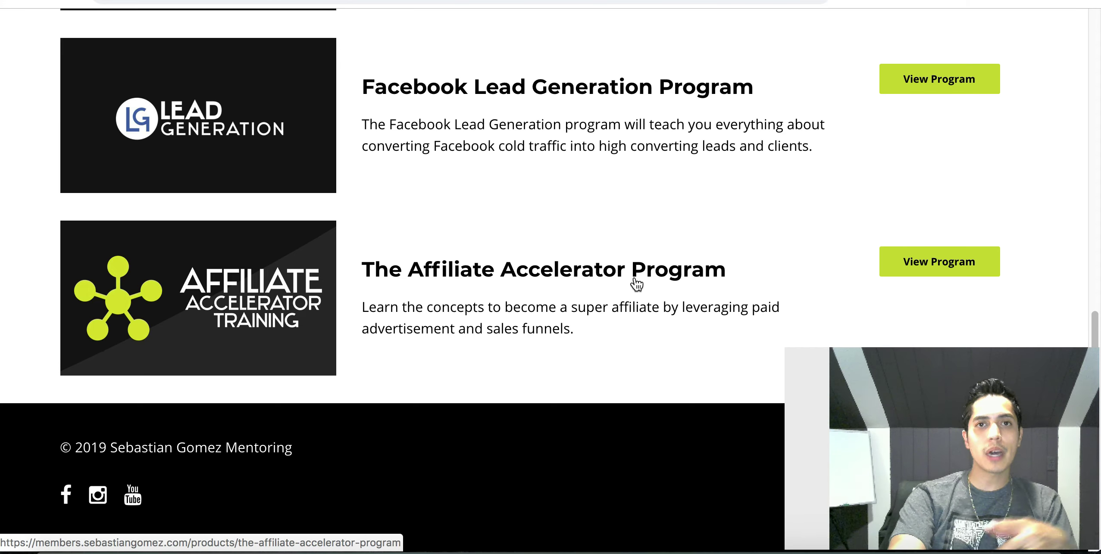
pyautogui.scroll(3, 612, 284)
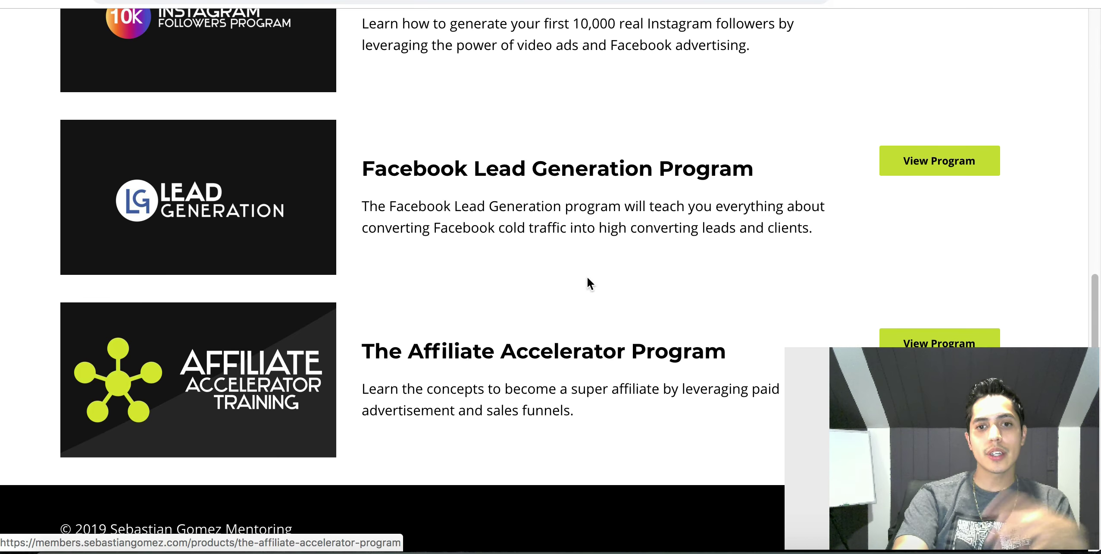
pyautogui.scroll(3, 625, 193)
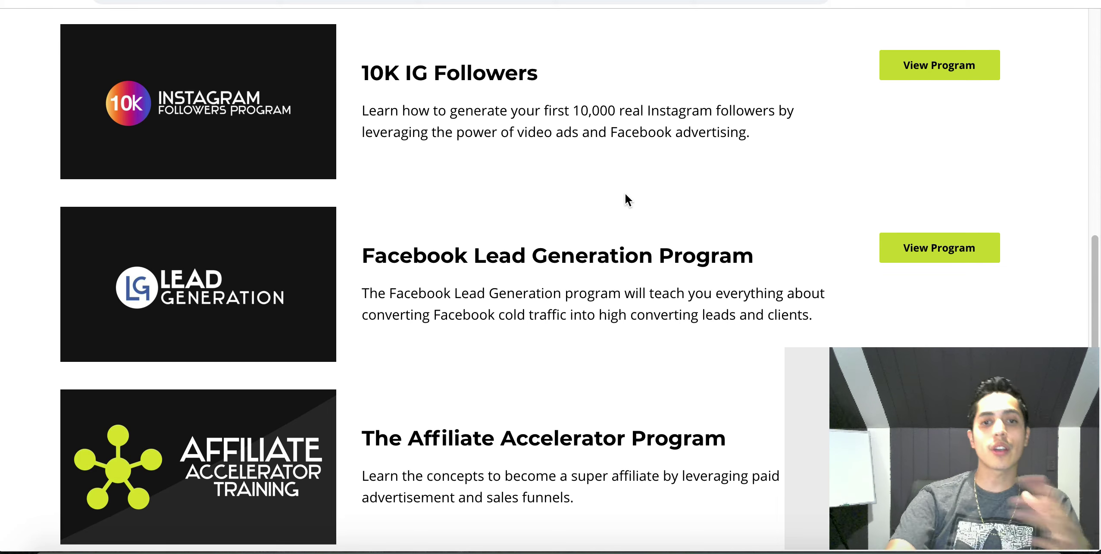
pyautogui.scroll(3, 626, 195)
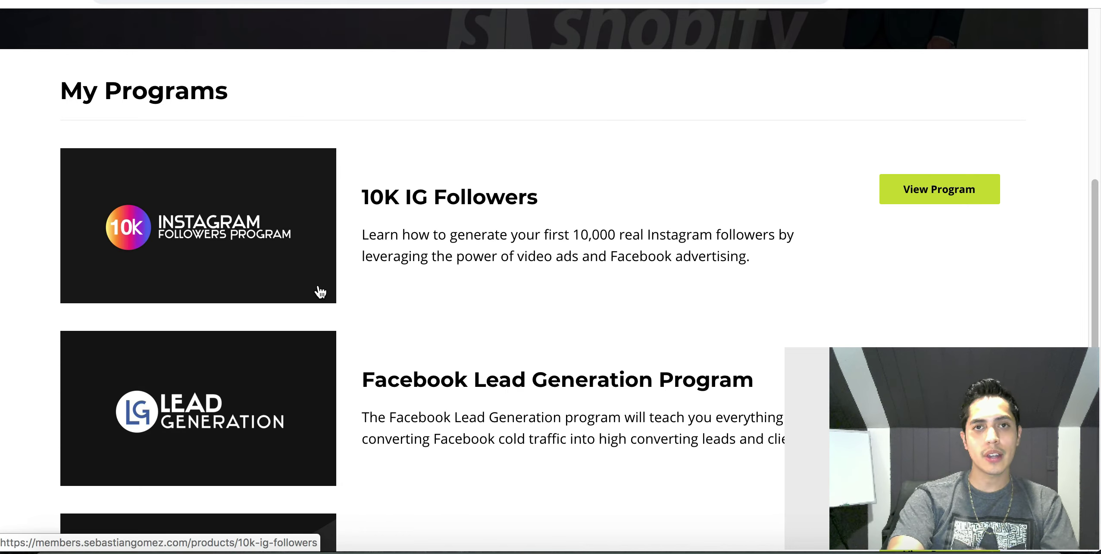
# Scroll the Library page, then return to the EX YOUTUB funnel's Optin step overview.
pyautogui.scroll(-5, 322, 282)
pyautogui.scroll(10, 317, 290)
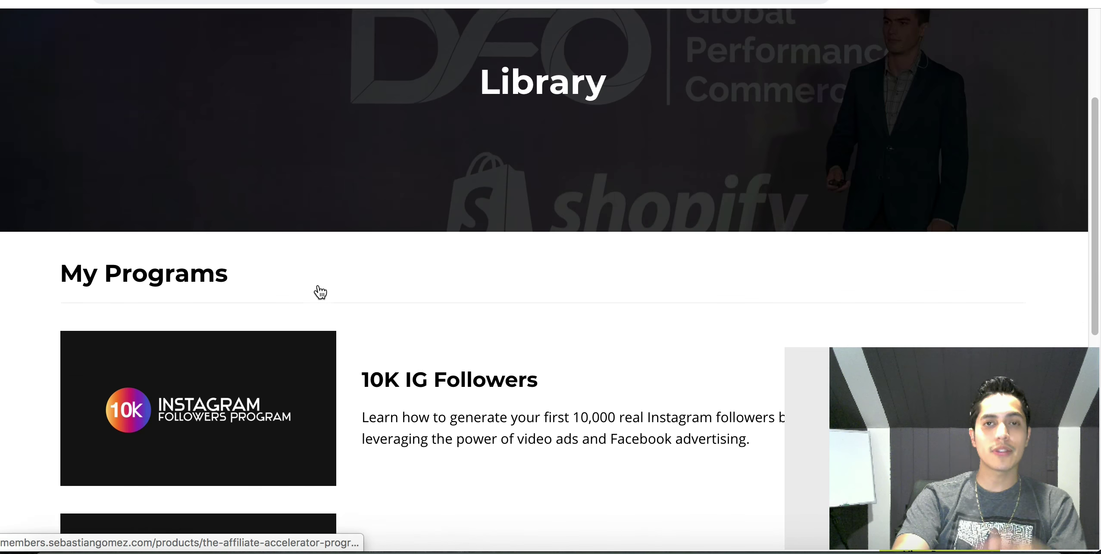
pyautogui.scroll(5, 320, 292)
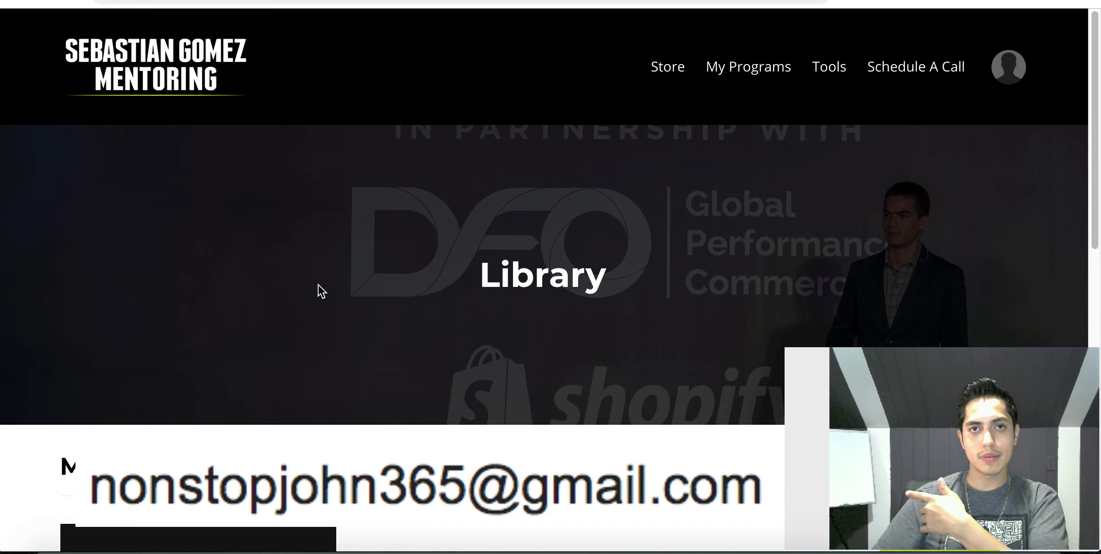
pyautogui.scroll(-15, 321, 291)
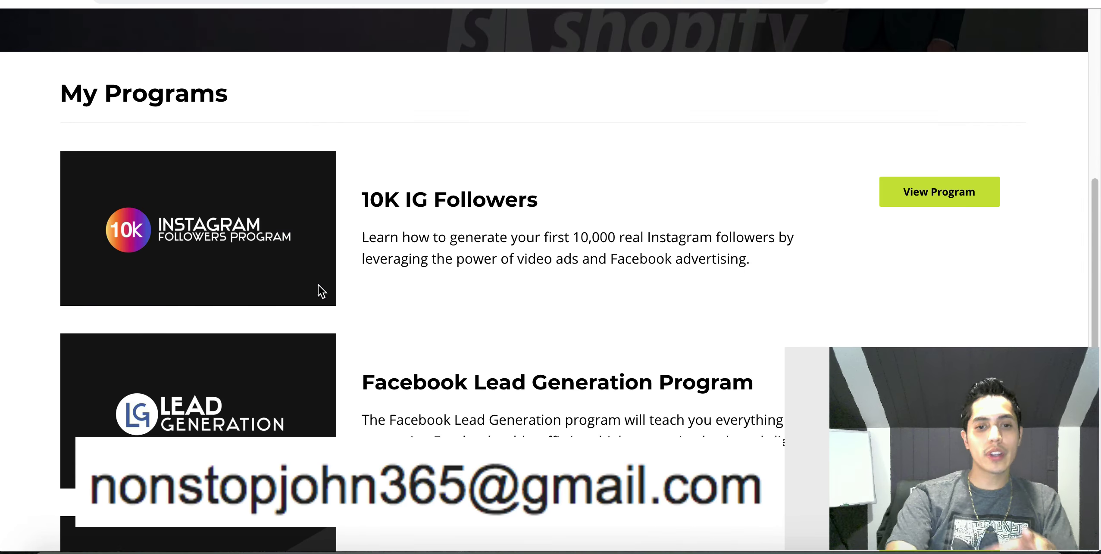
pyautogui.scroll(15, 319, 284)
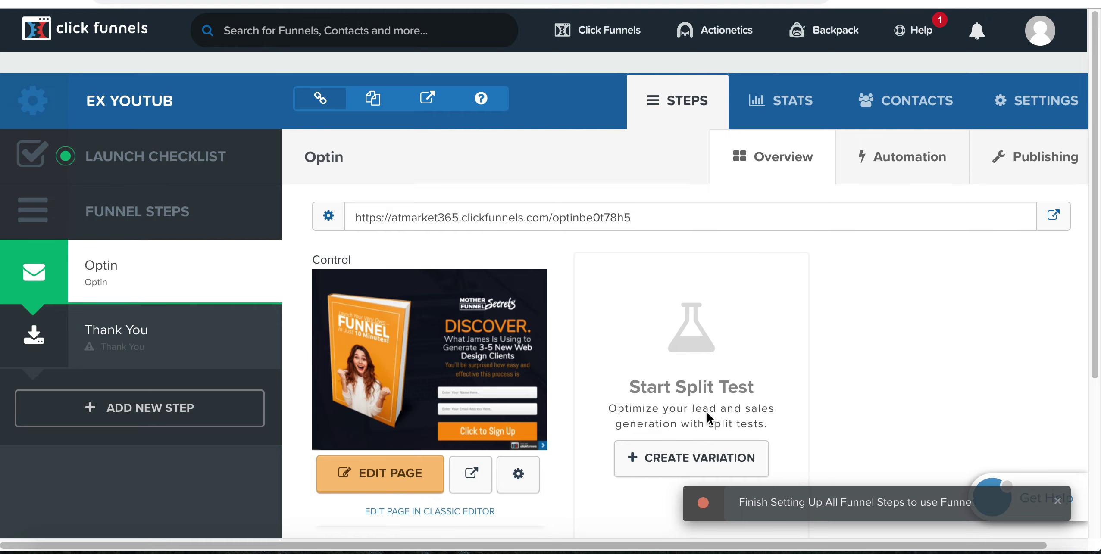
pyautogui.scroll(-1, 712, 418)
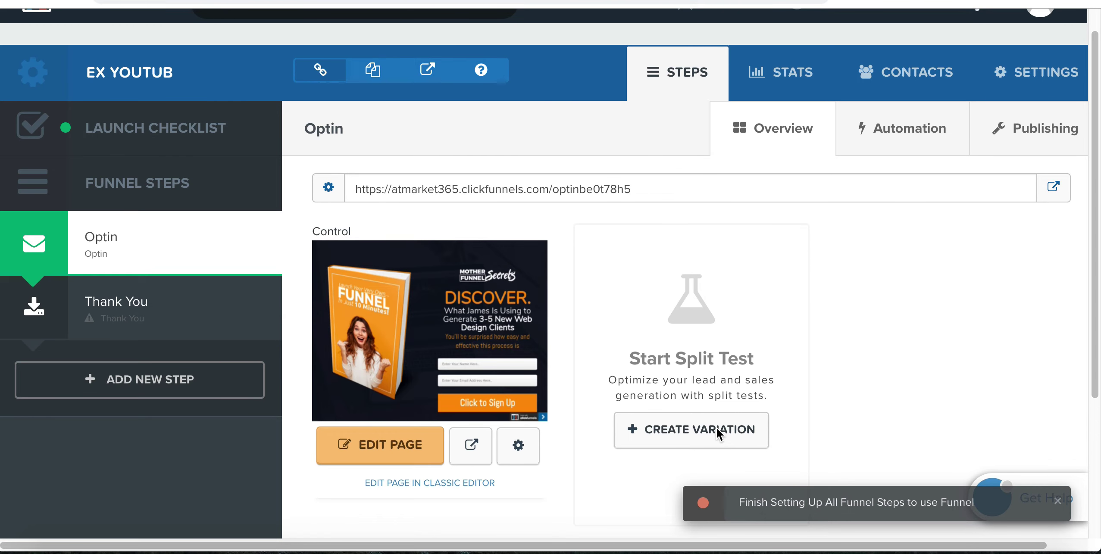